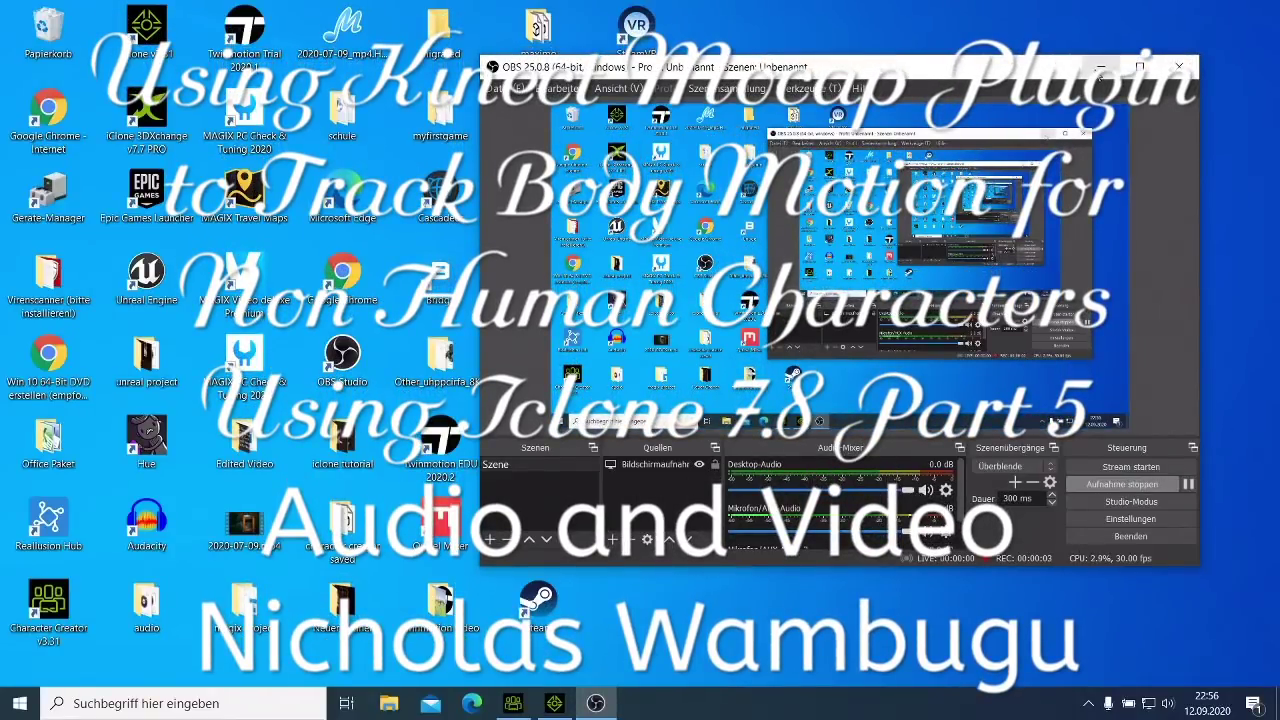
- Switch to Character Creator 3 and load the Gorilla avatar from the Hivewire full-body presets
click(1100, 67)
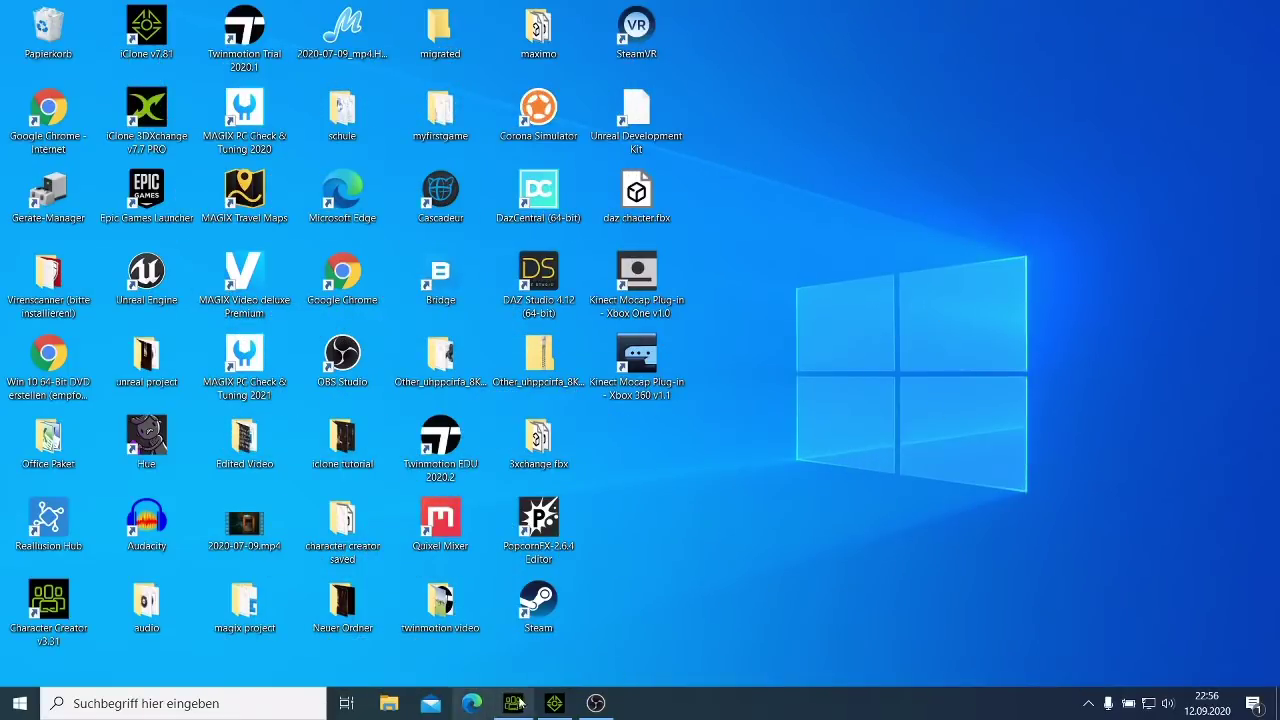
click(563, 706)
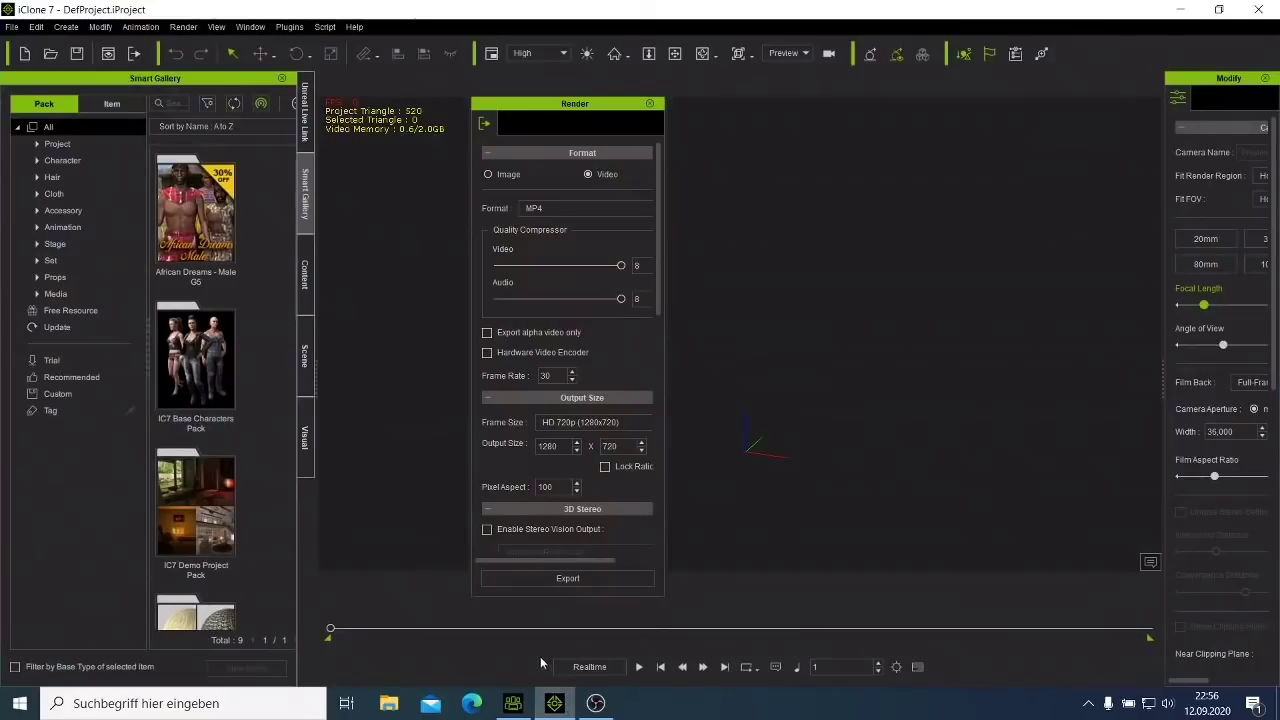
click(1180, 9)
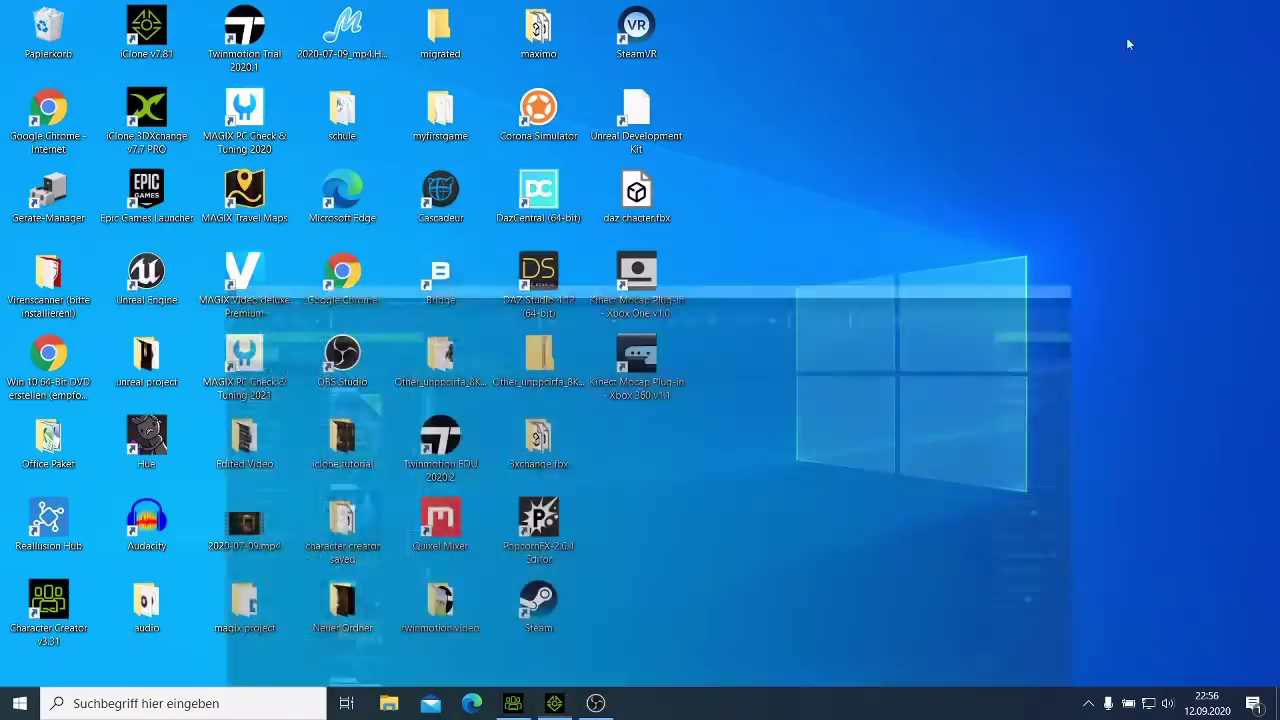
click(512, 703)
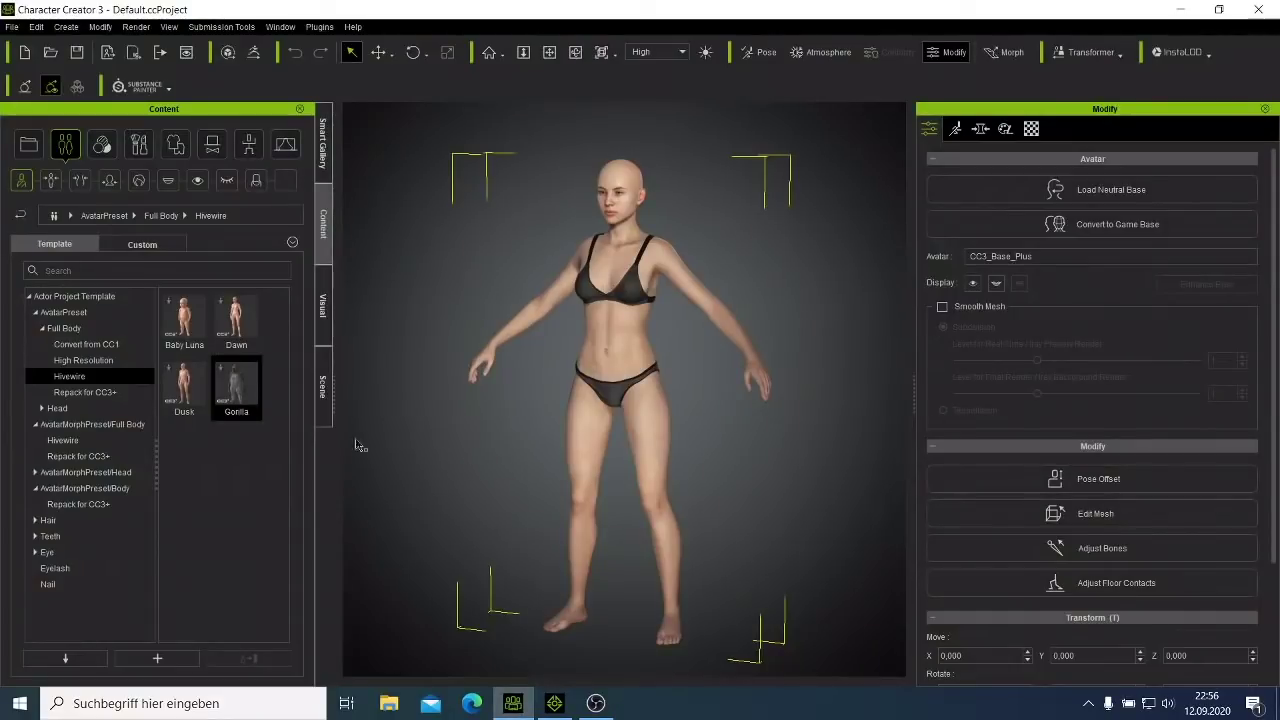
click(249, 407)
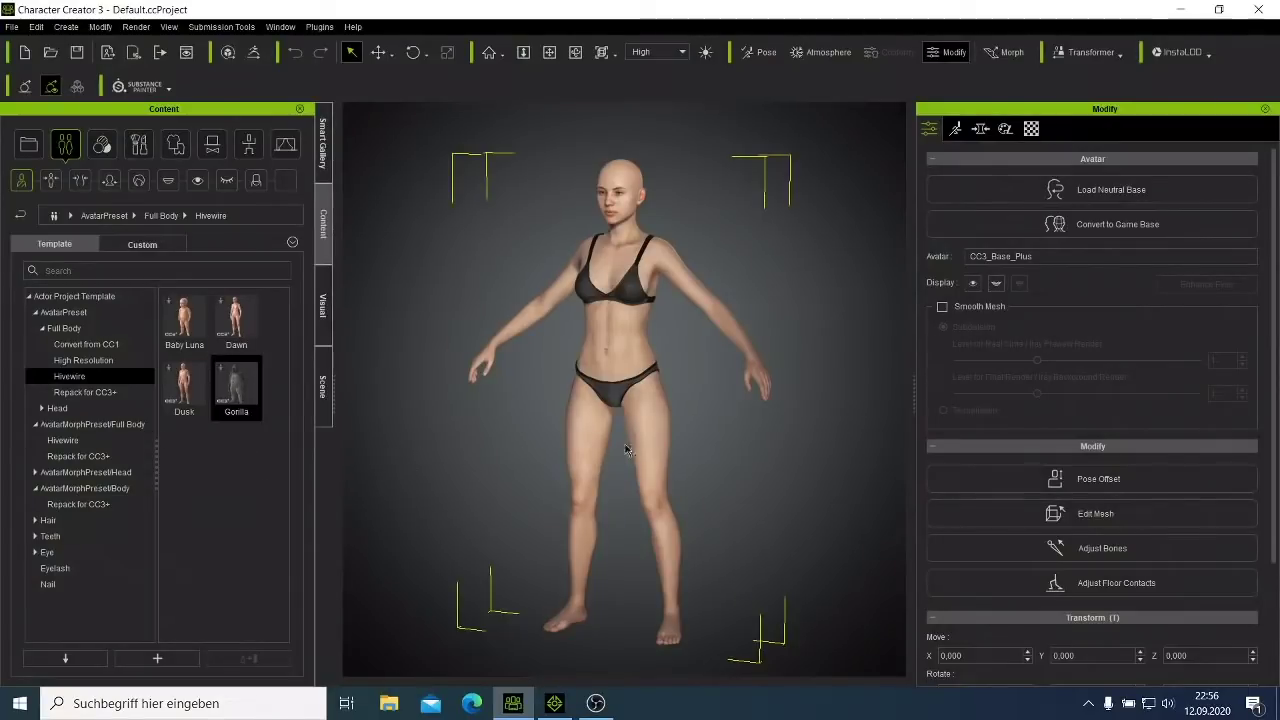
double_click(258, 389)
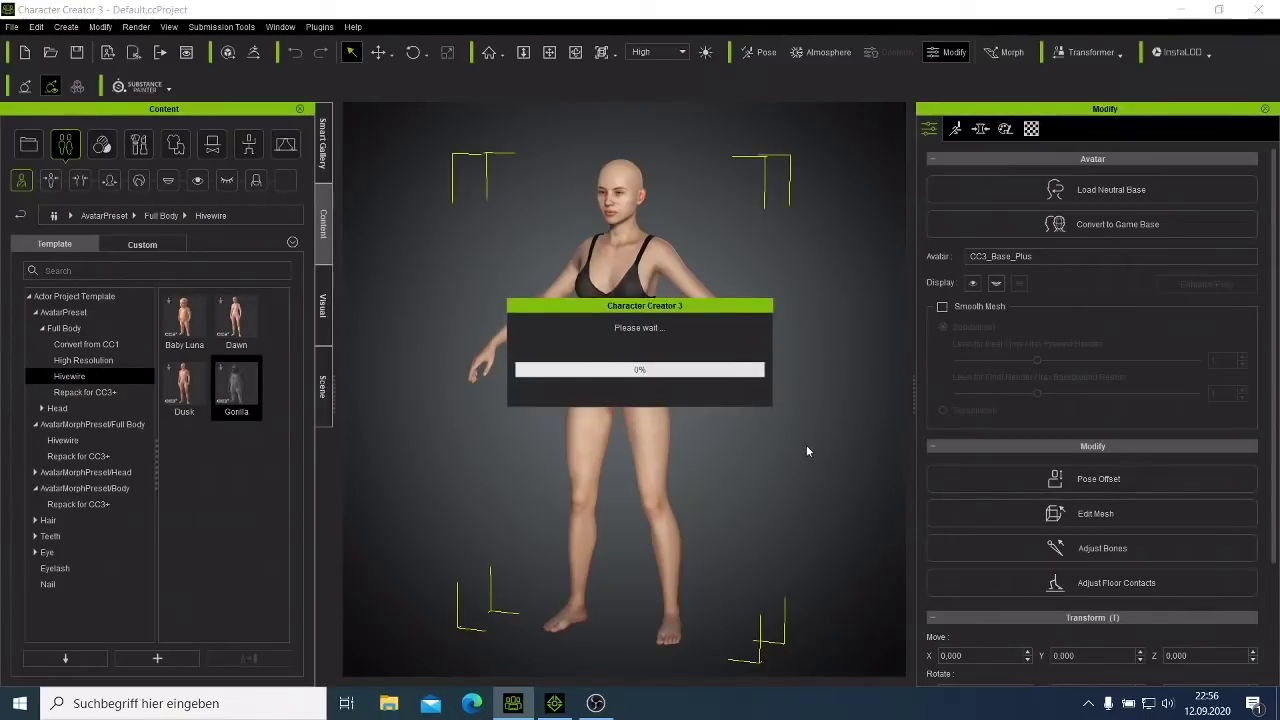
click(607, 369)
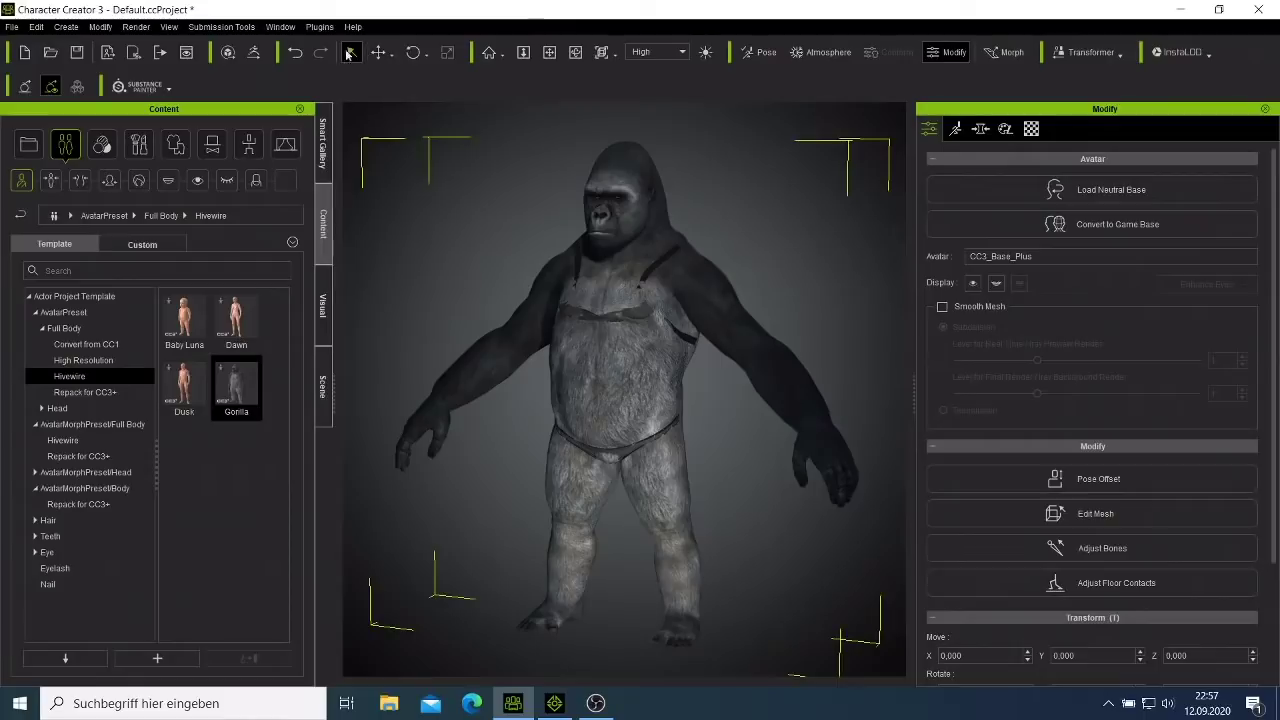
- Rotate the gorilla back and forth about its vertical axis to inspect it from both sides
click(413, 52)
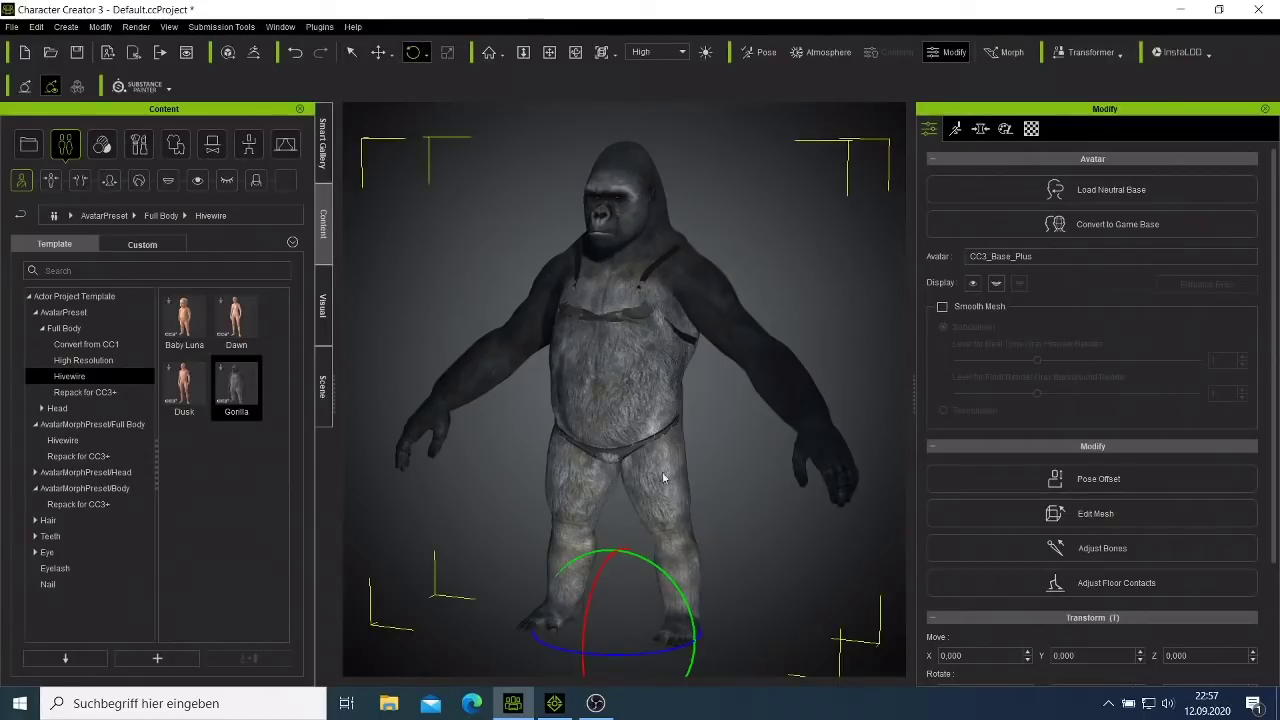
drag(651, 651, 443, 617)
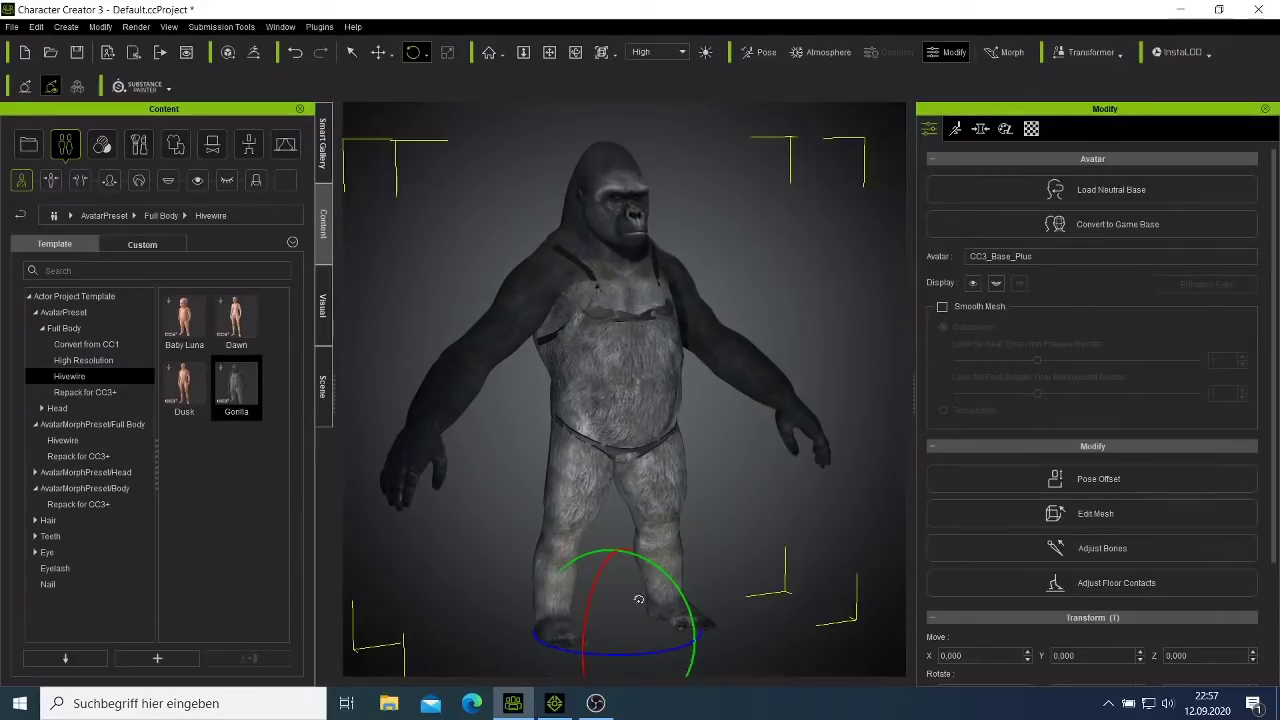
drag(642, 652, 609, 643)
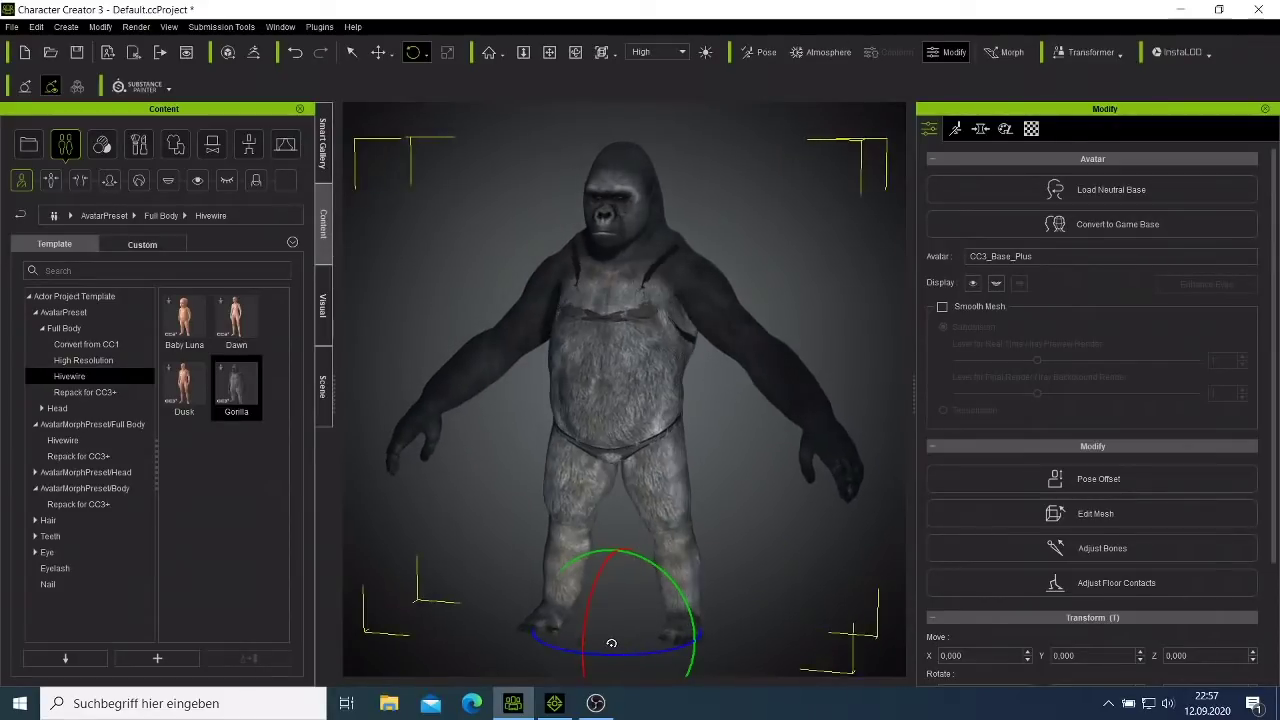
- Send the gorilla character to iClone, and close the Render panel in iClone 7
click(12, 26)
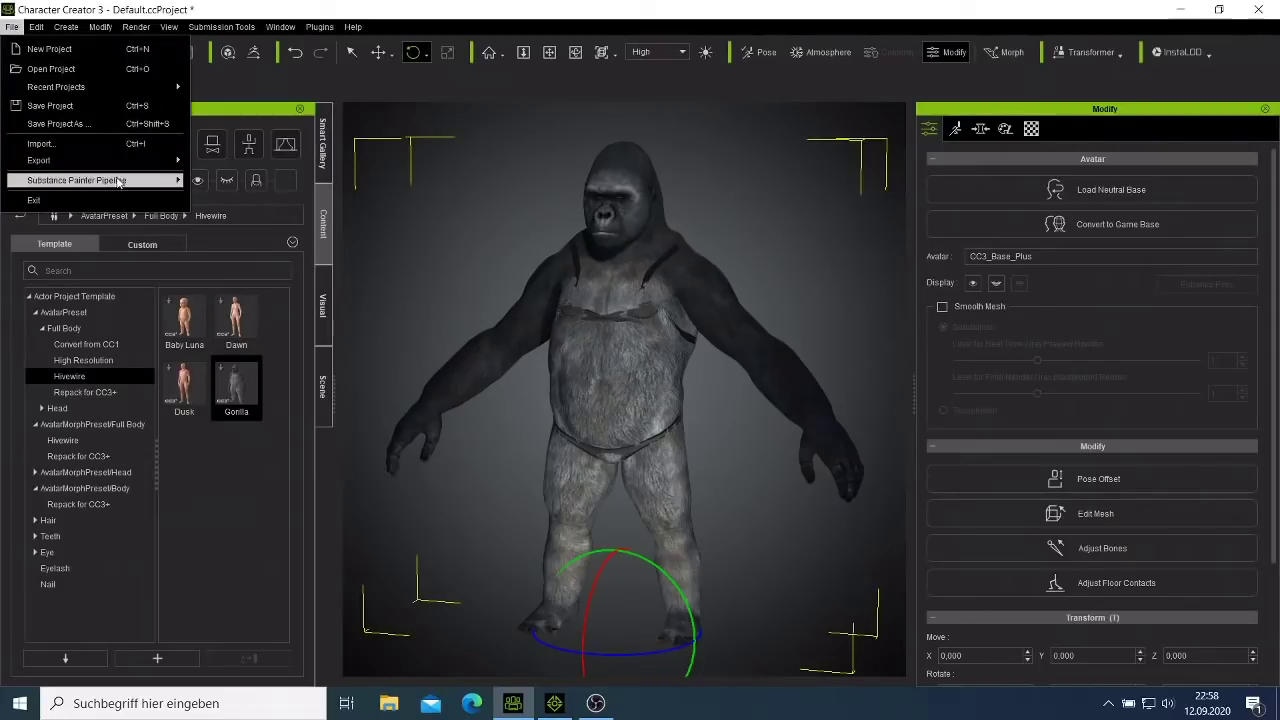
mouse_move(141, 172)
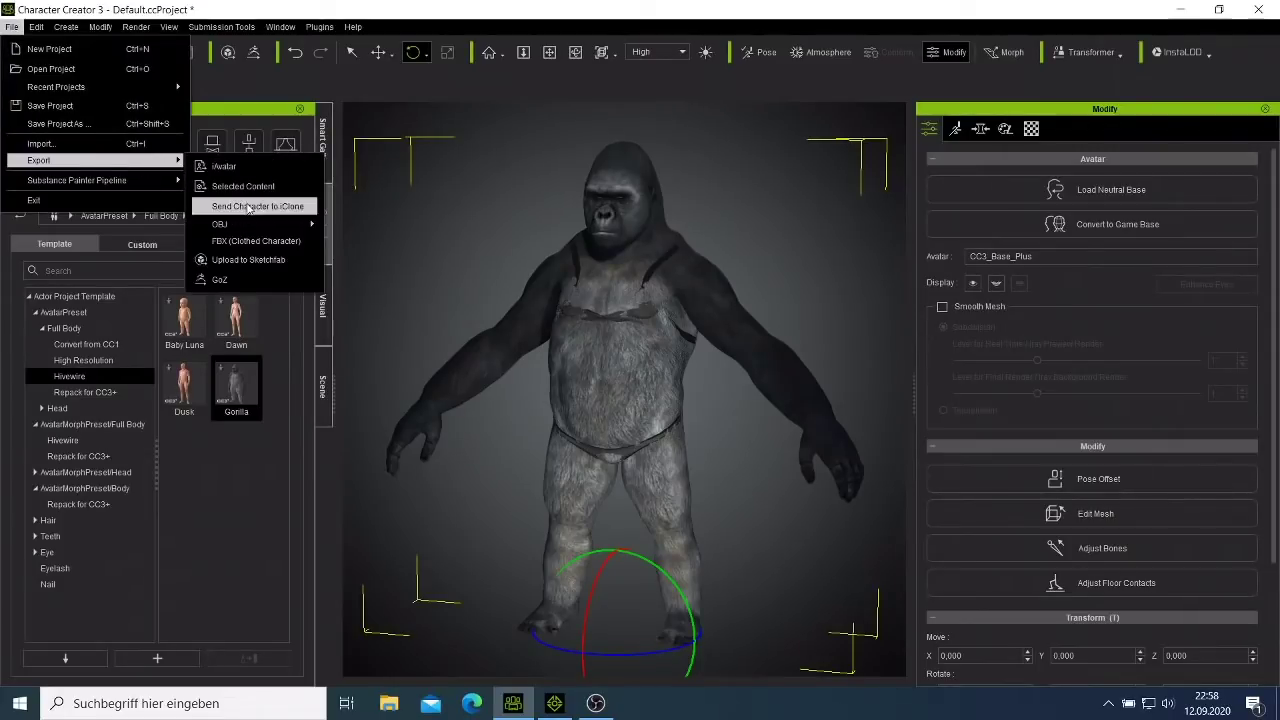
click(250, 207)
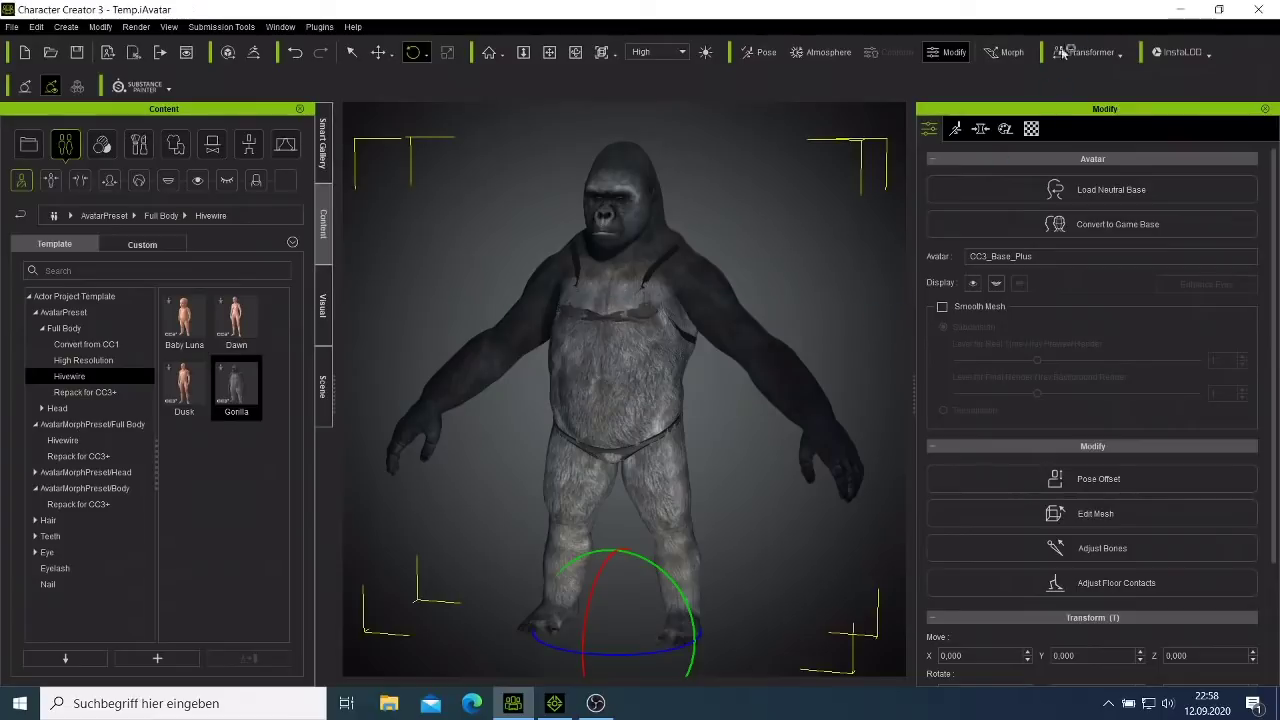
click(1178, 10)
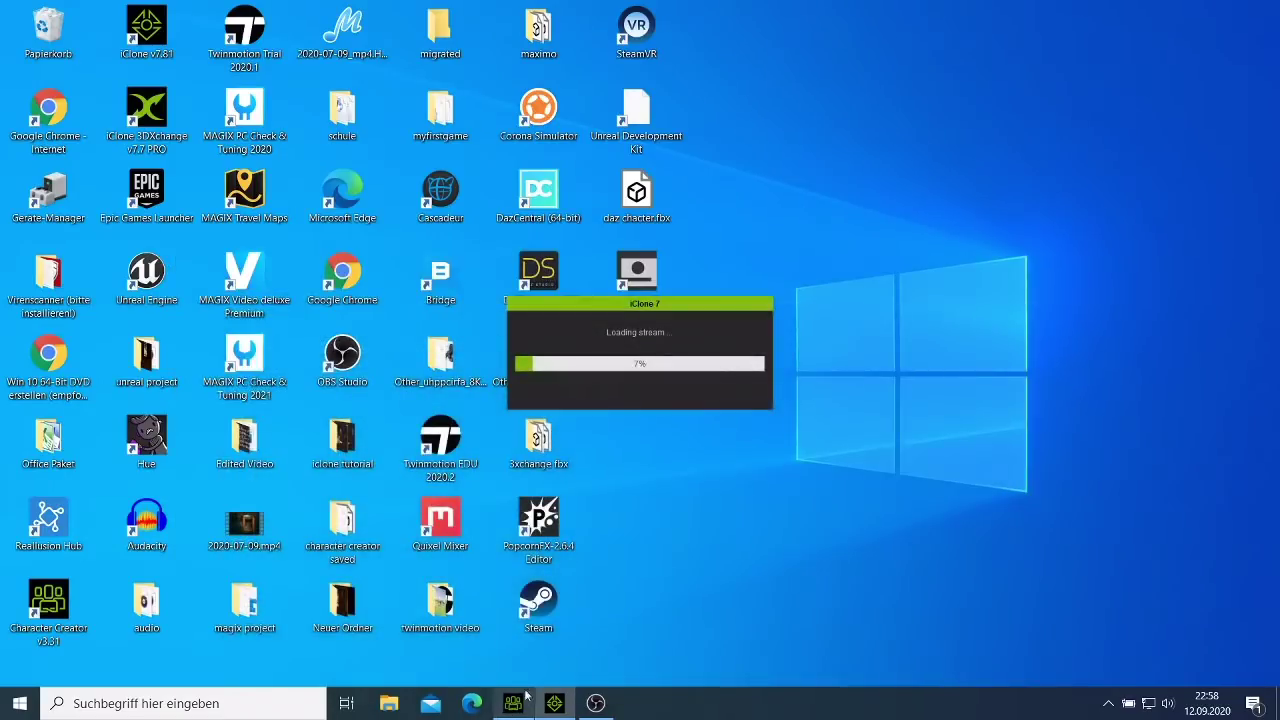
click(554, 703)
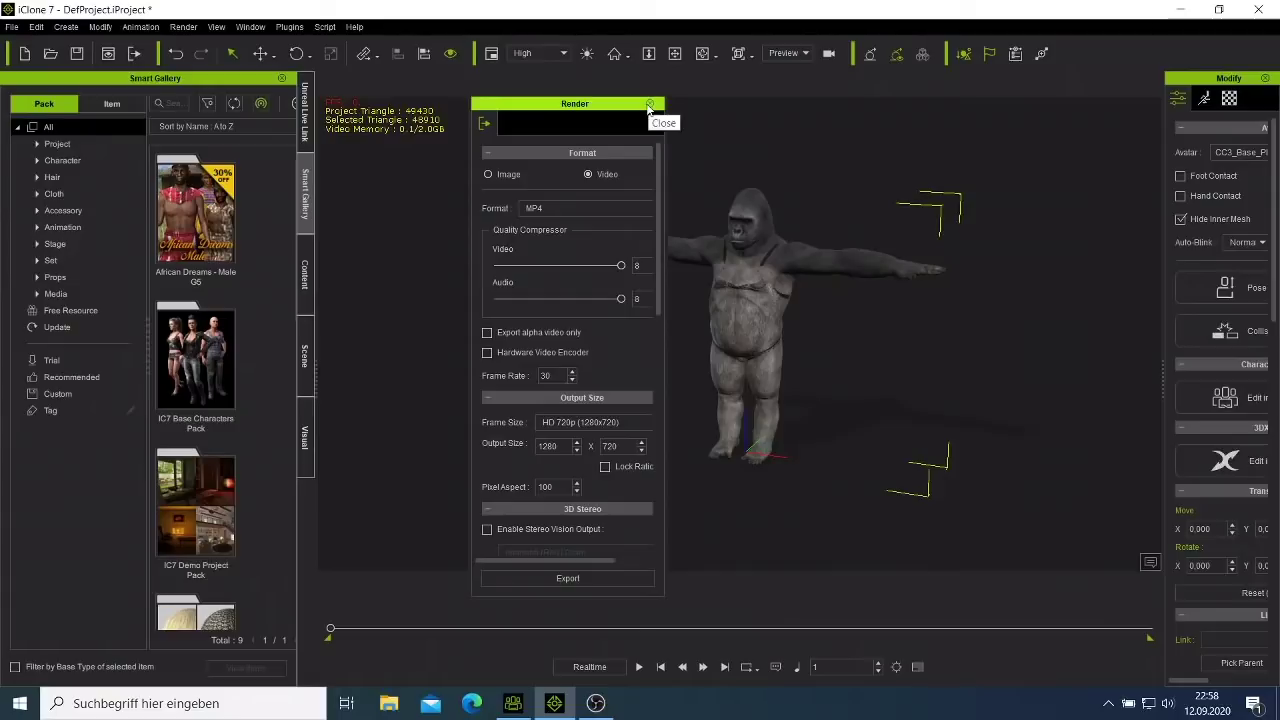
click(650, 104)
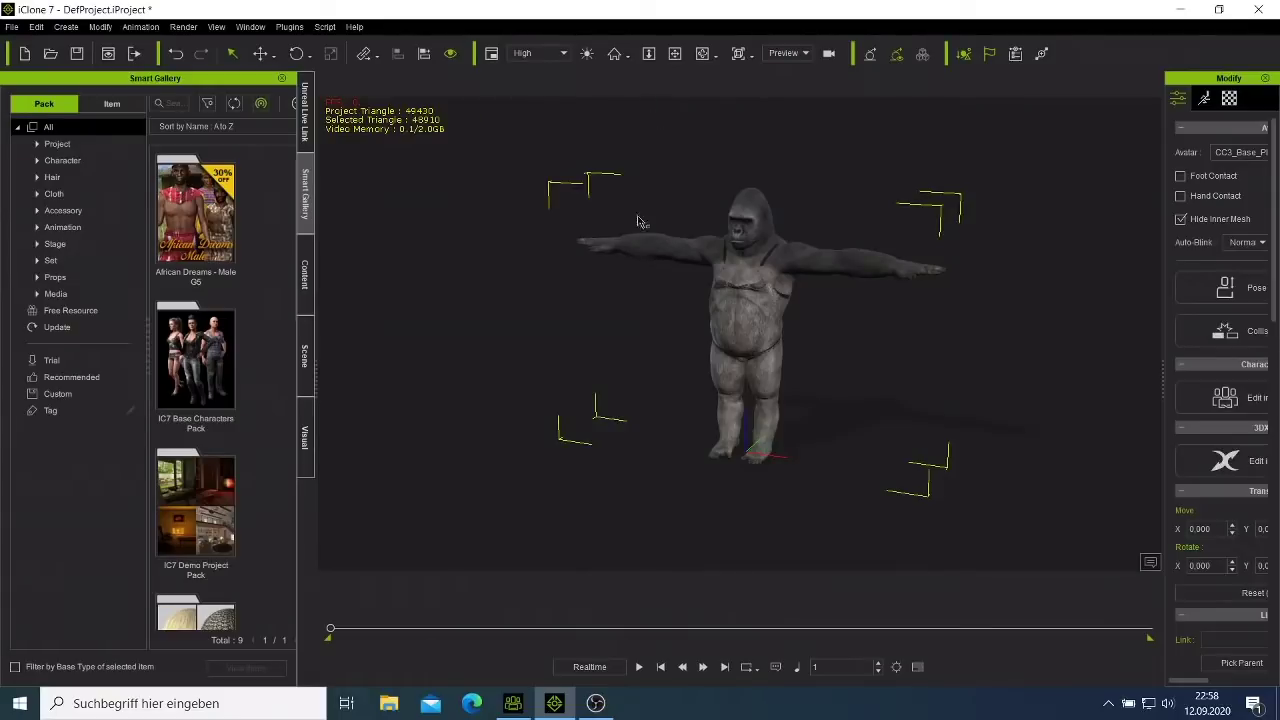
- Open the Device Mocap console for the selected gorilla and move it clear of the character
click(798, 398)
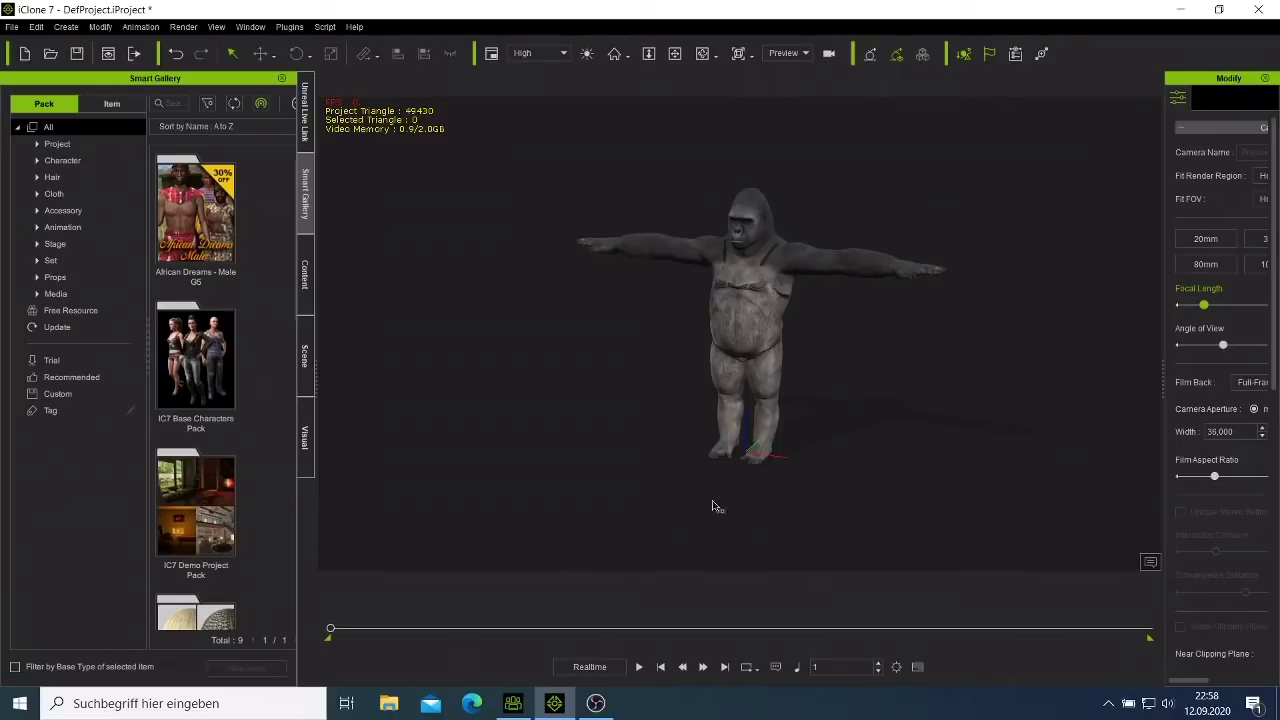
click(762, 328)
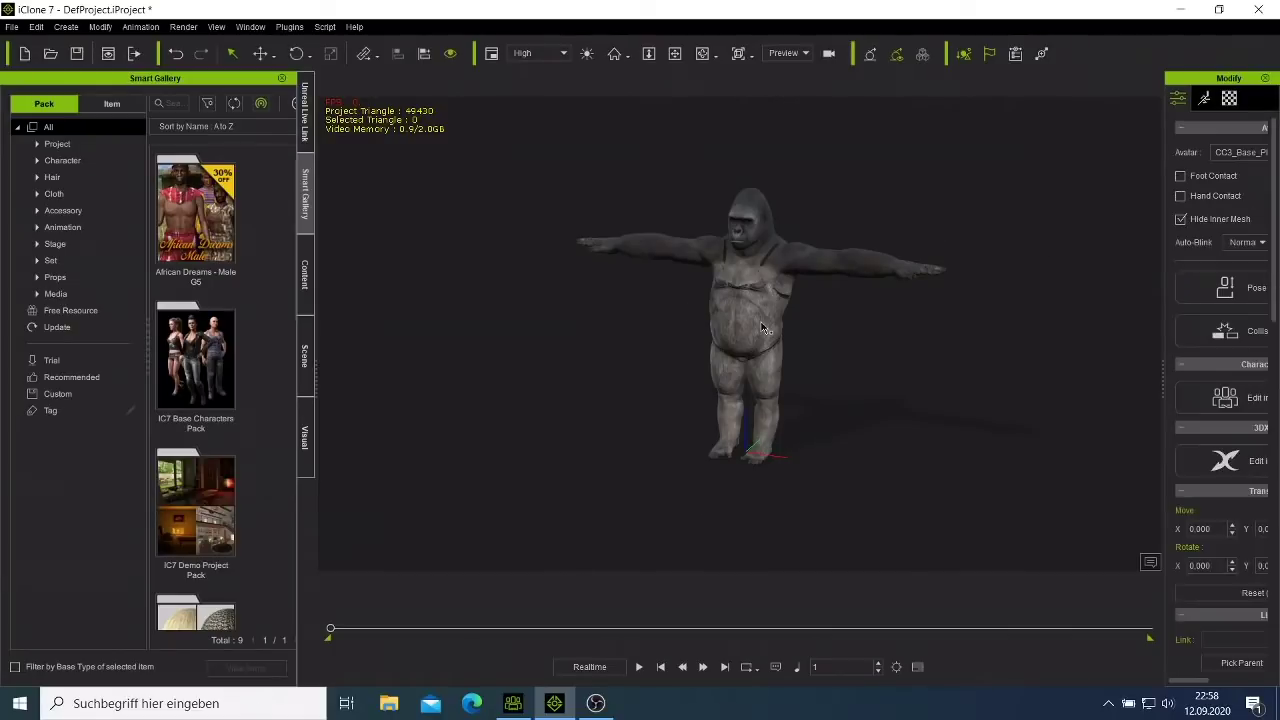
click(1203, 98)
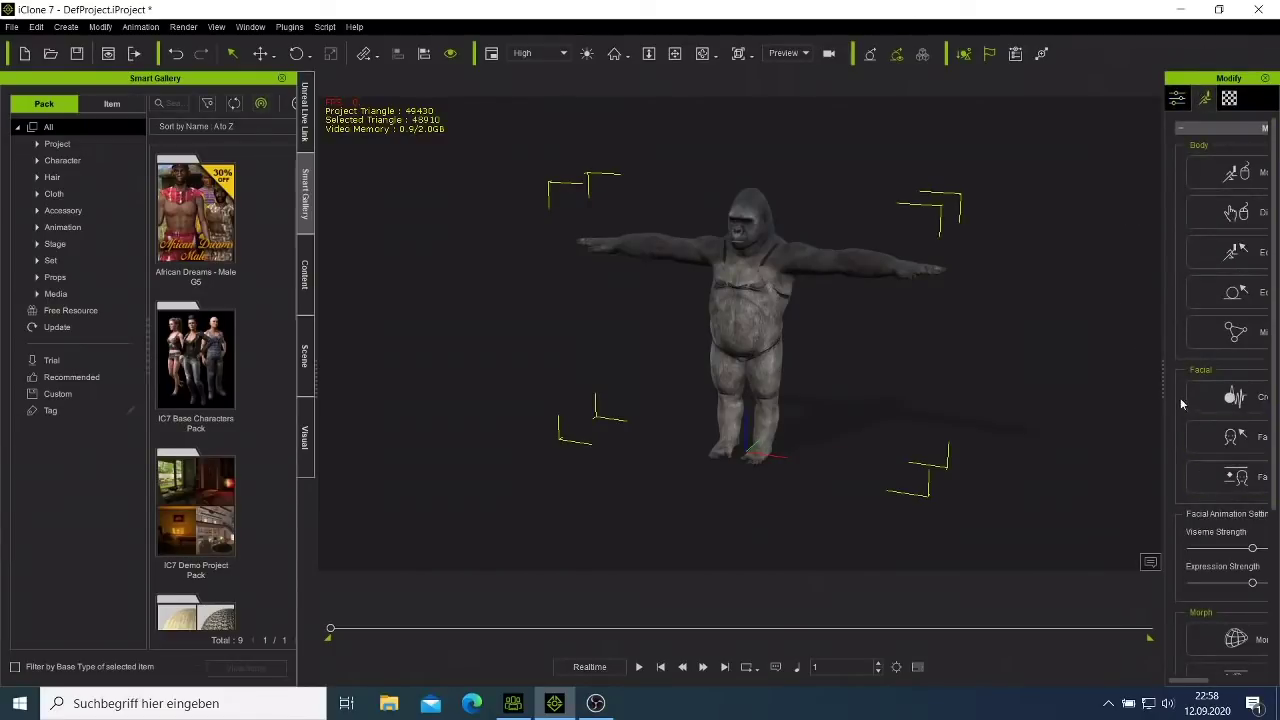
drag(1161, 384, 1088, 370)
scroll(1218, 649, down, 3)
click(1200, 584)
drag(599, 155, 1040, 168)
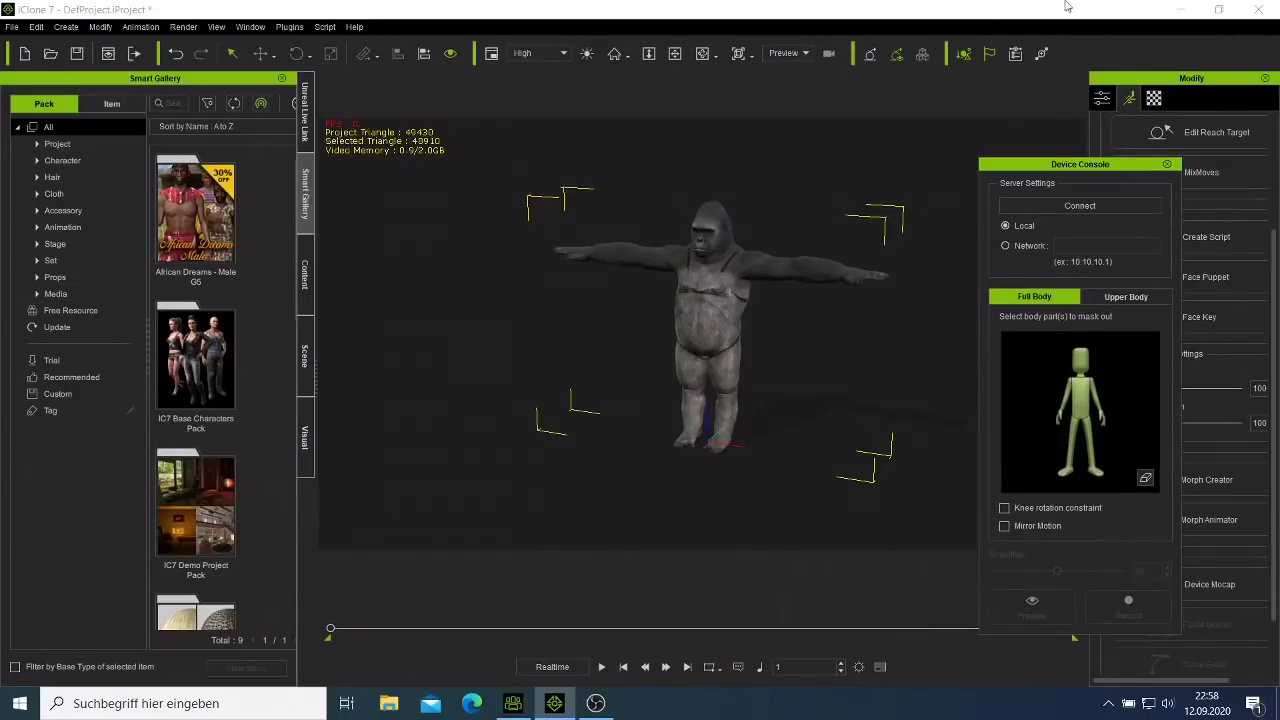
- Launch Kinect Mocap Plug-in - Xbox 360 v1.1 from the desktop and connect it to the Kinect device
click(1182, 12)
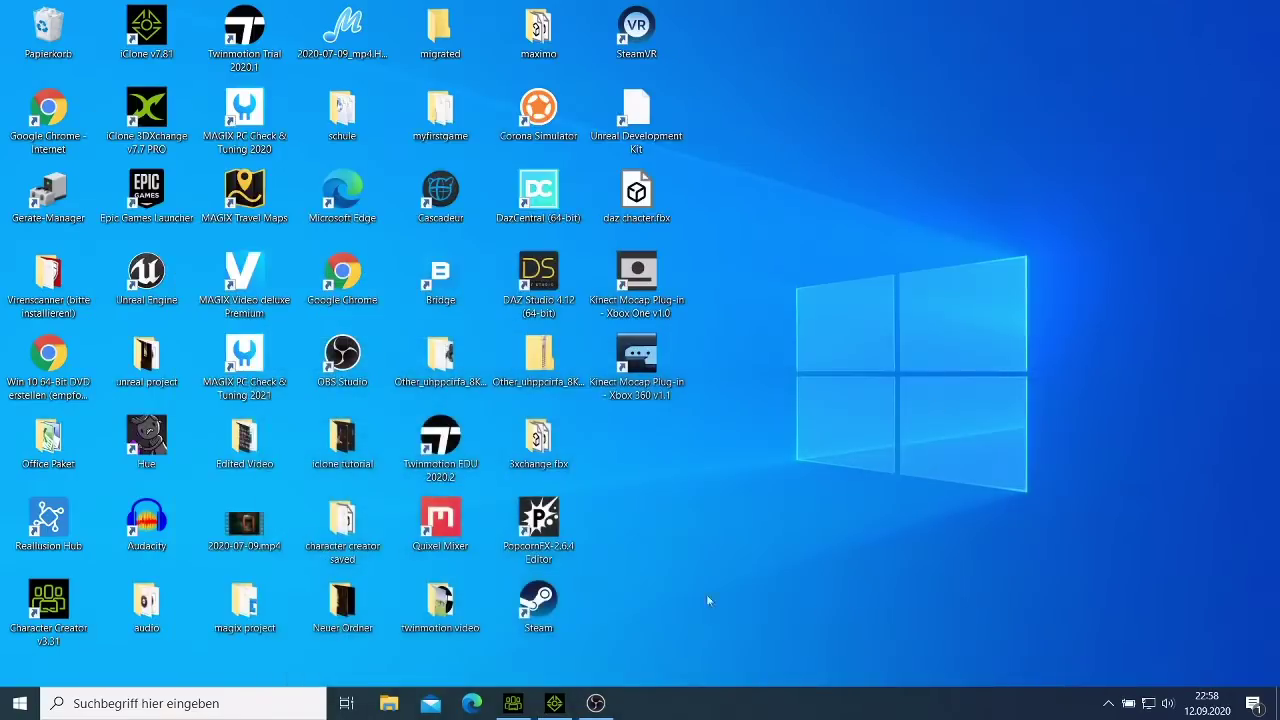
double_click(651, 374)
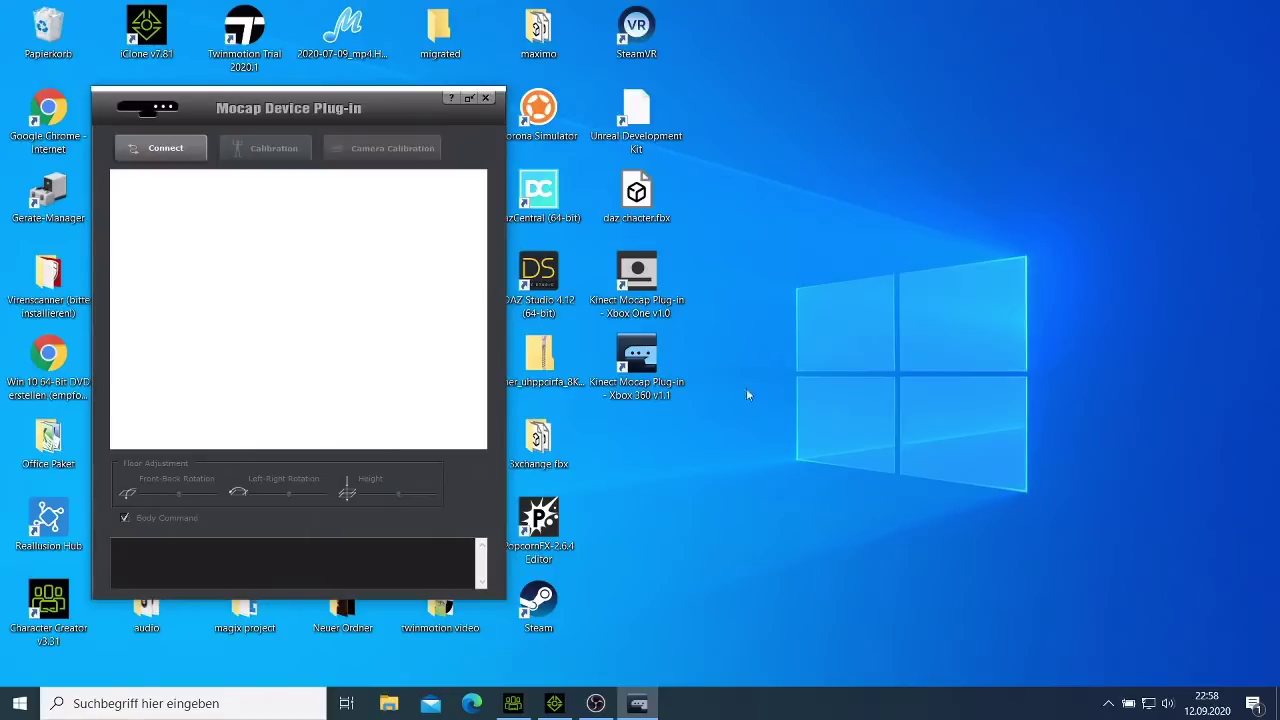
click(181, 159)
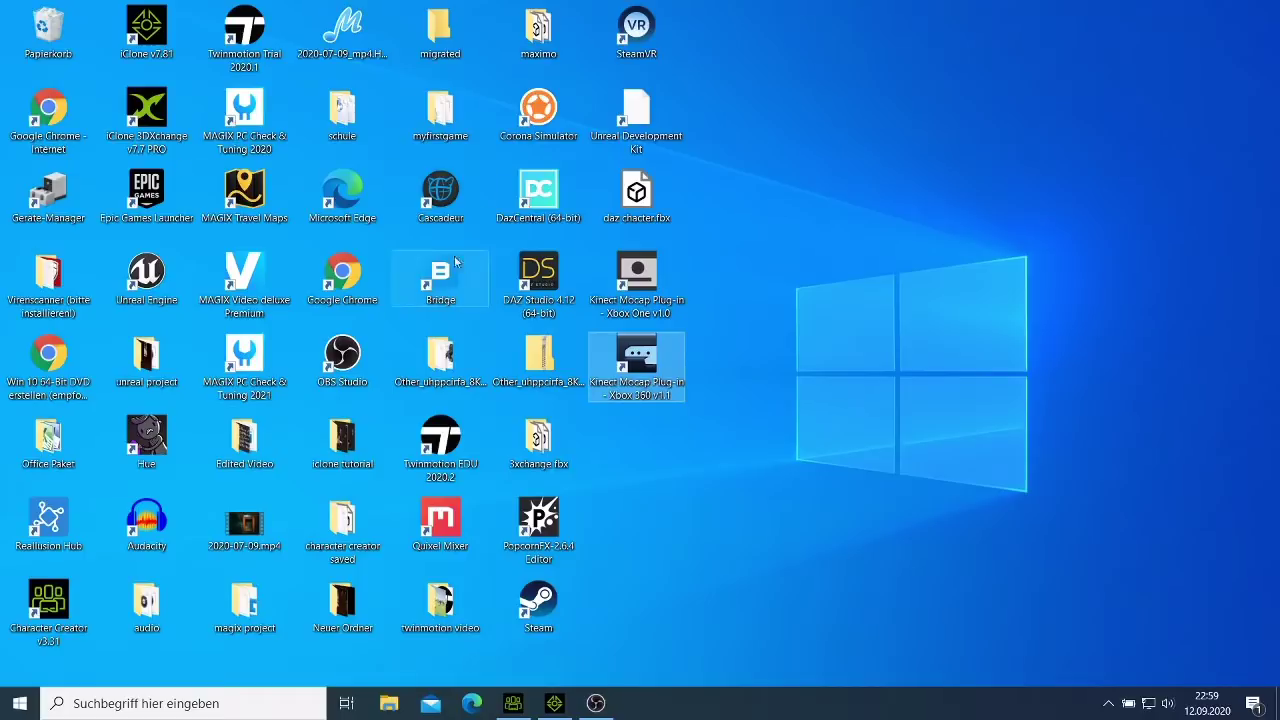
double_click(641, 357)
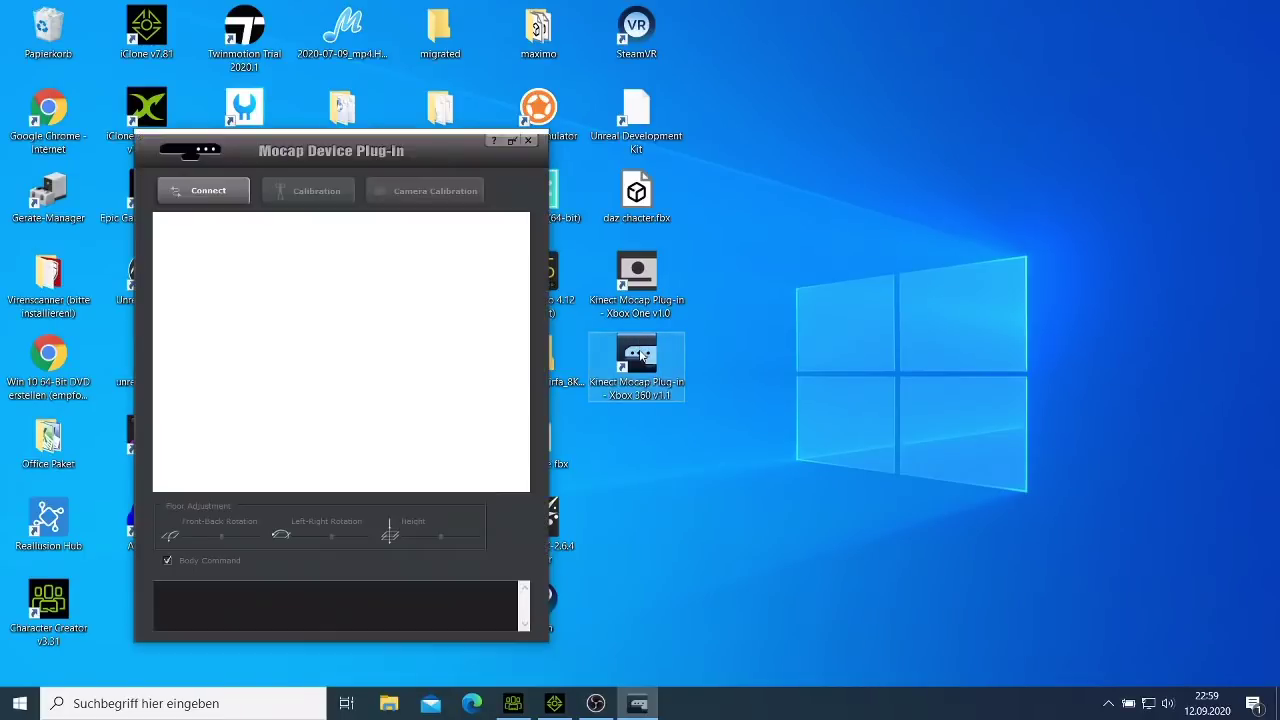
click(214, 190)
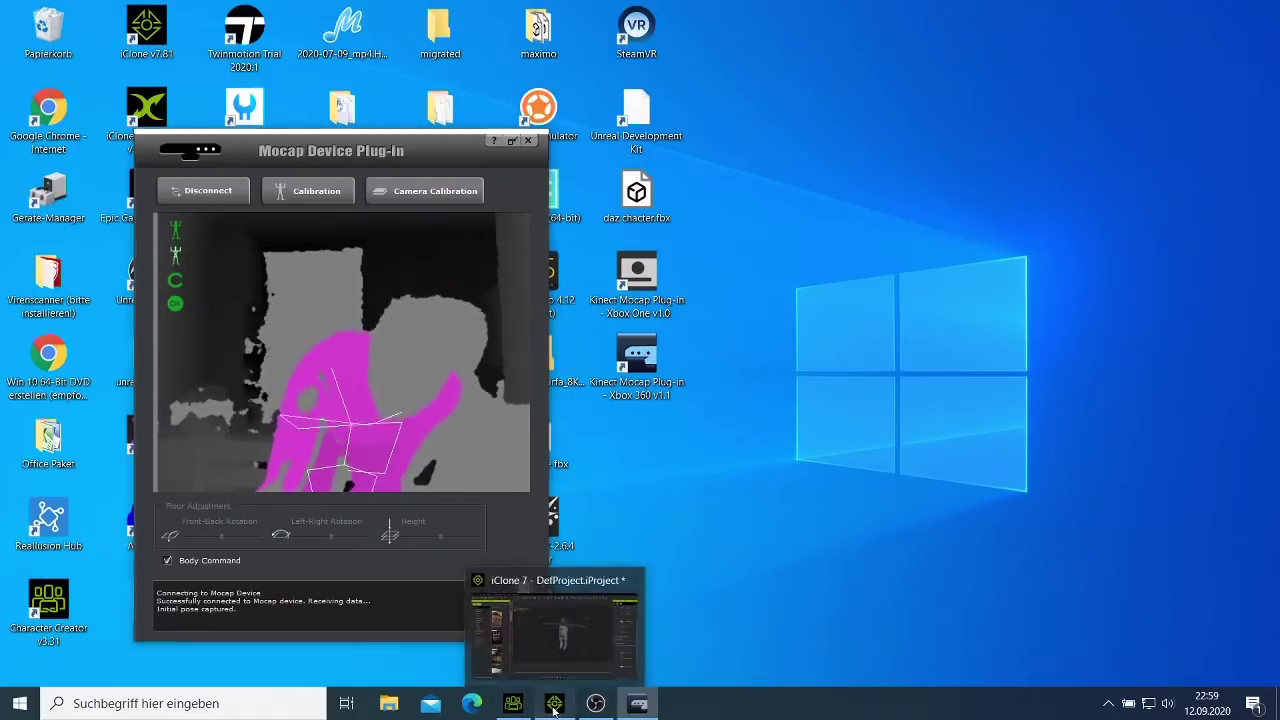
- Connect the Device Console in iClone to the local mocap server and reduce the plug-in window to a slightly enlarged compact camera view
click(555, 640)
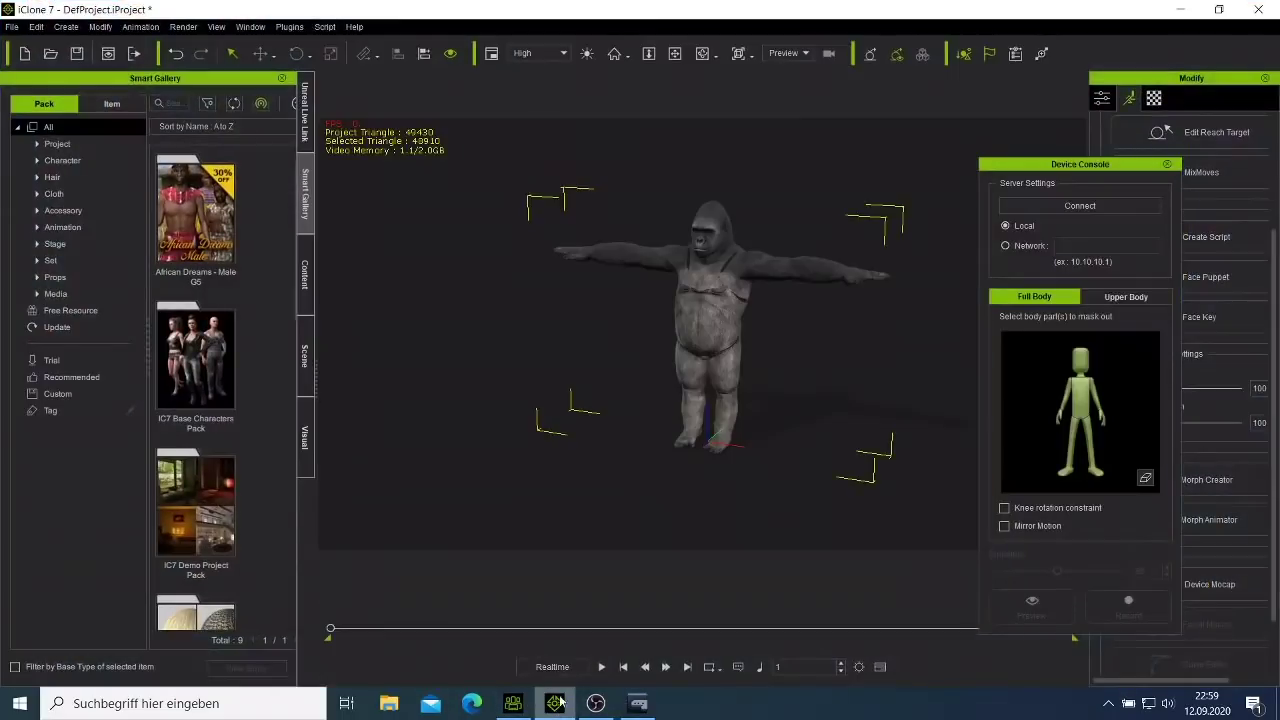
click(1088, 207)
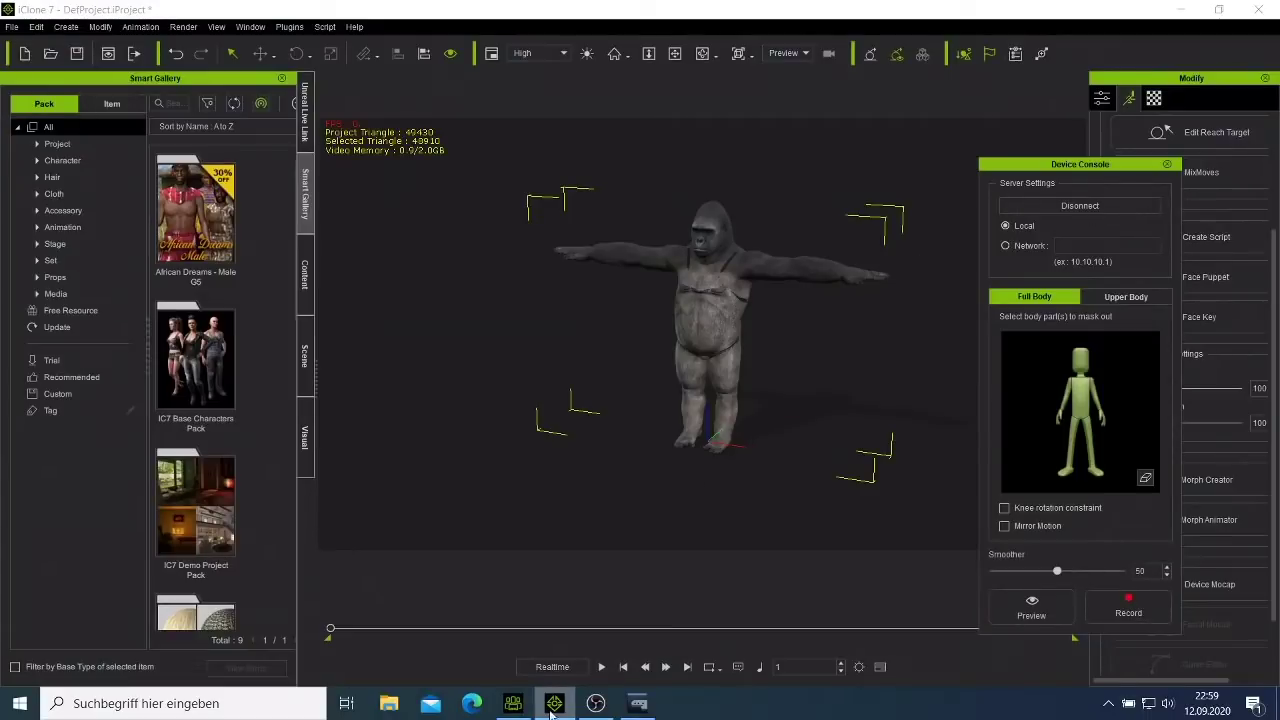
click(645, 707)
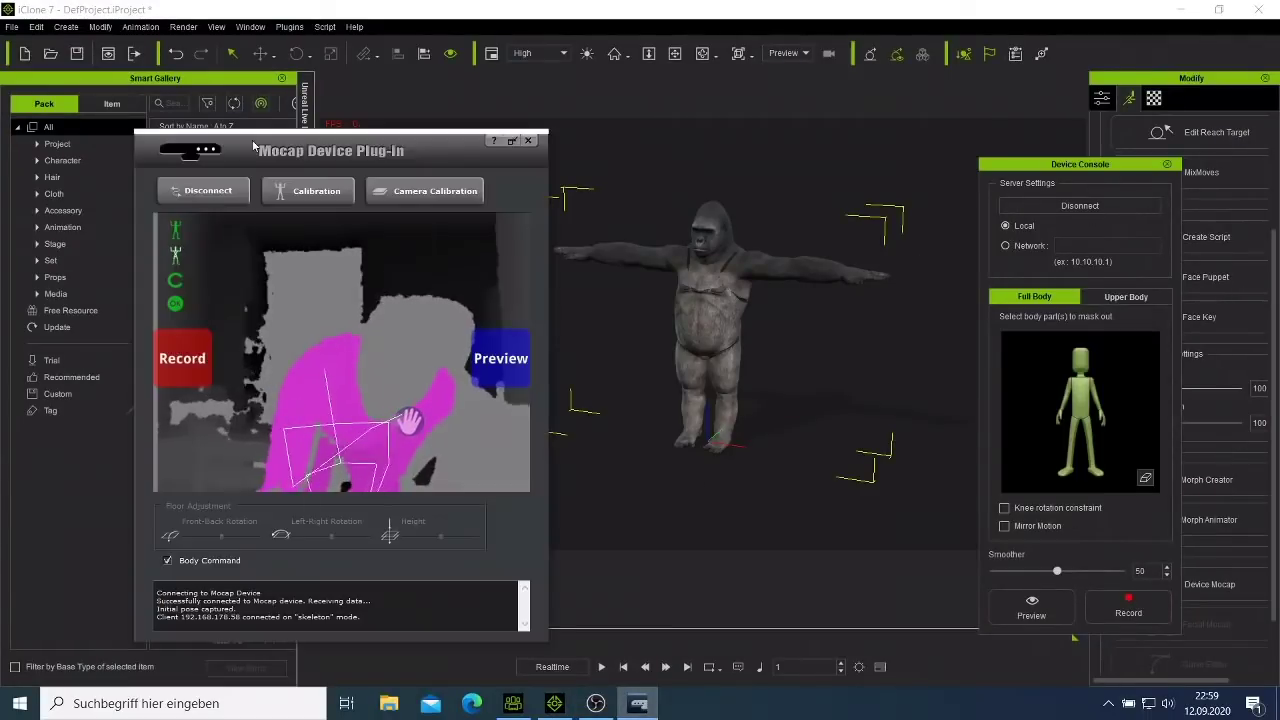
click(511, 141)
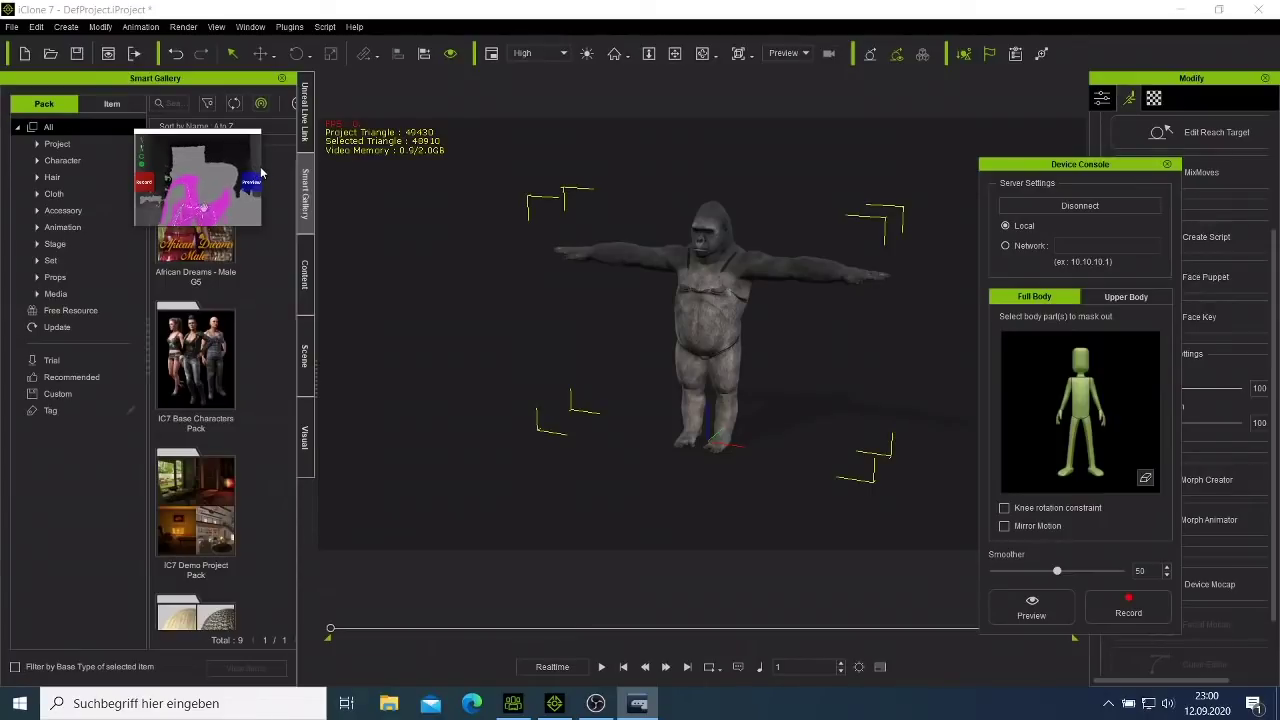
drag(261, 165, 386, 198)
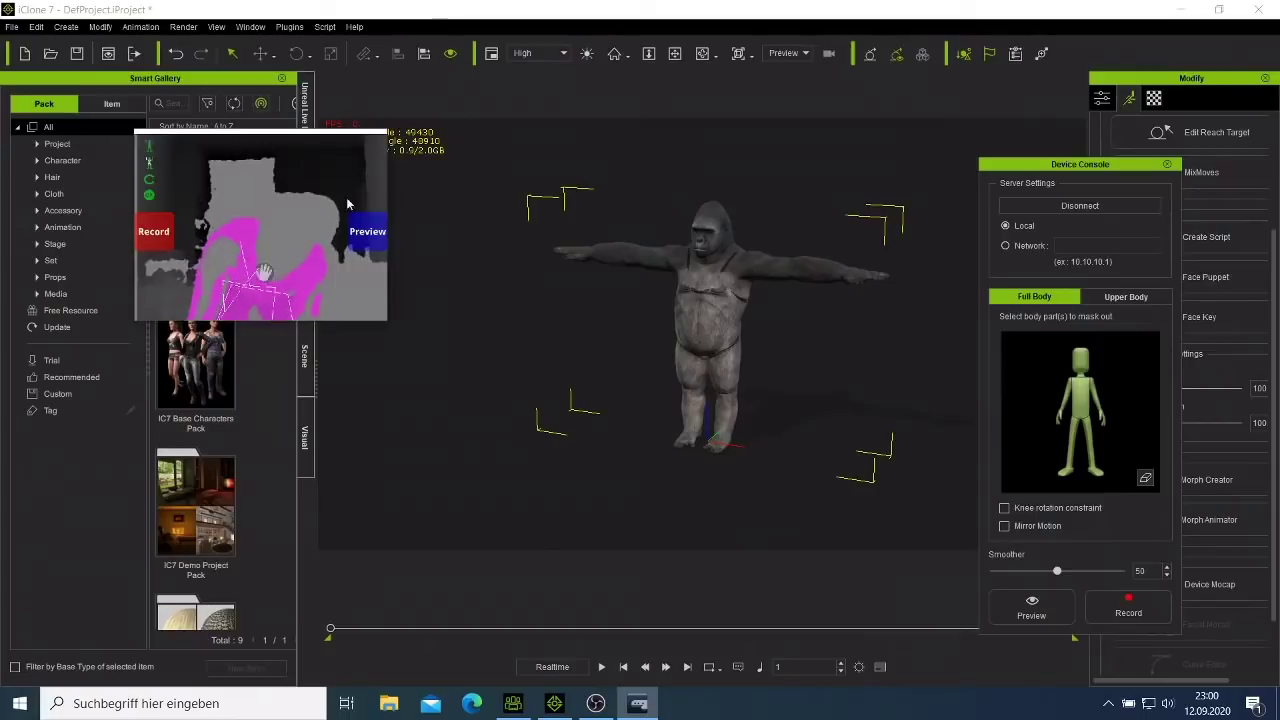
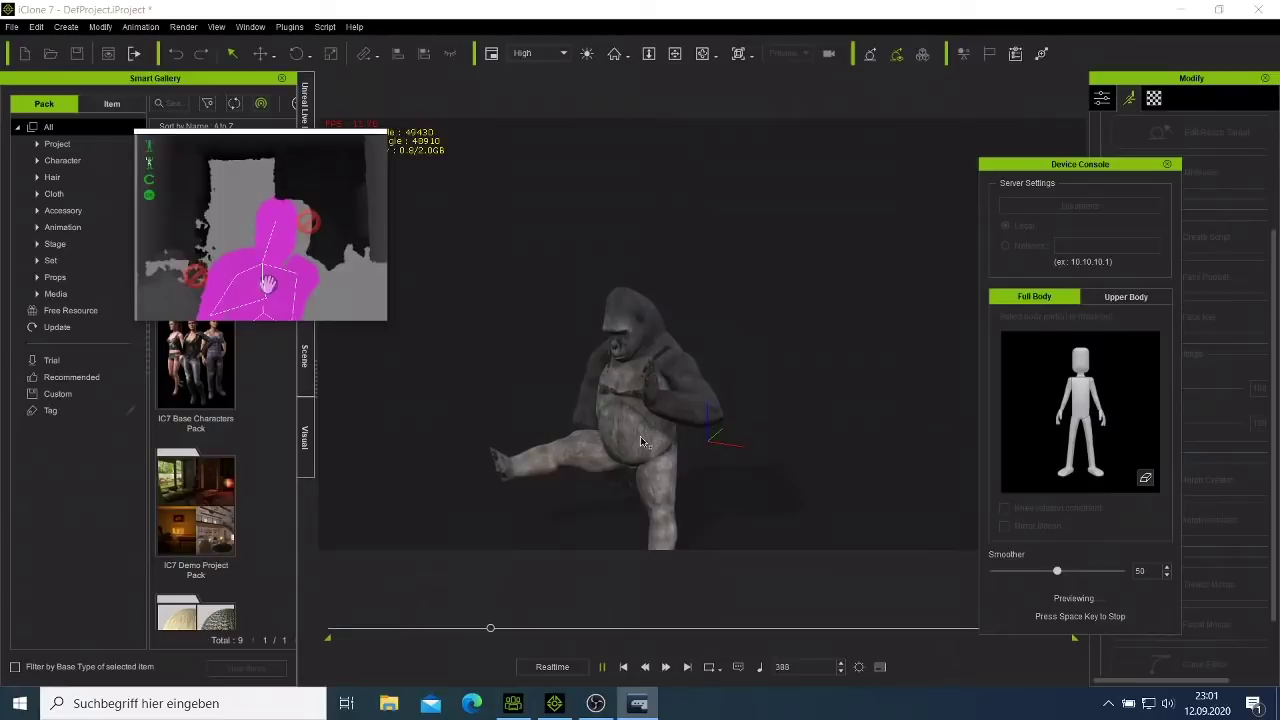
- Stop the gorilla's live mocap preview and restore the mocap plug-in window to its full layout
click(601, 667)
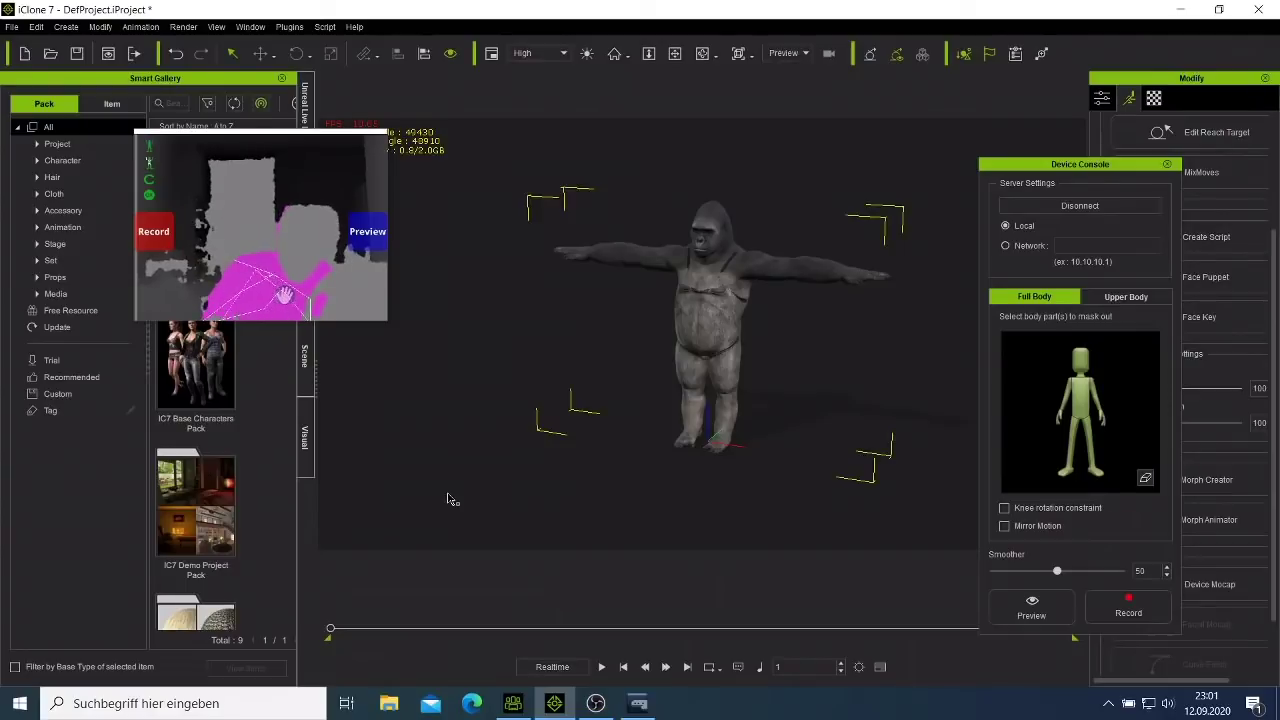
click(649, 53)
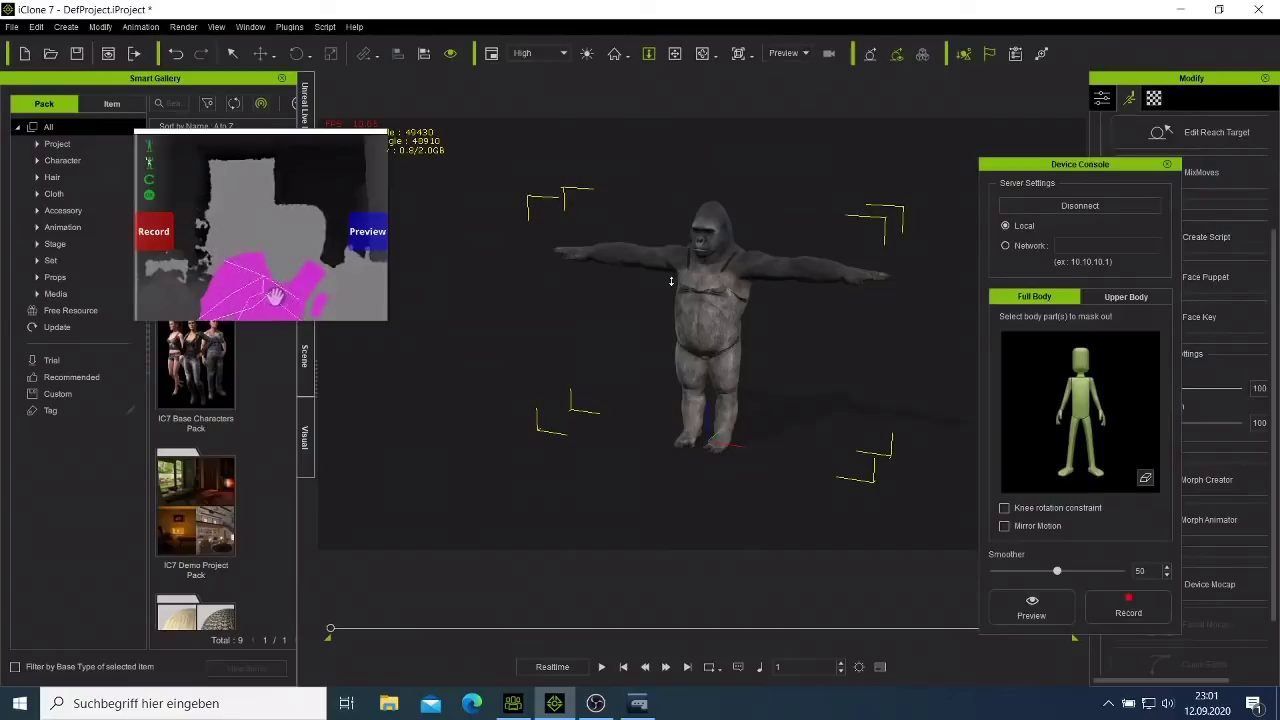
drag(671, 281, 670, 190)
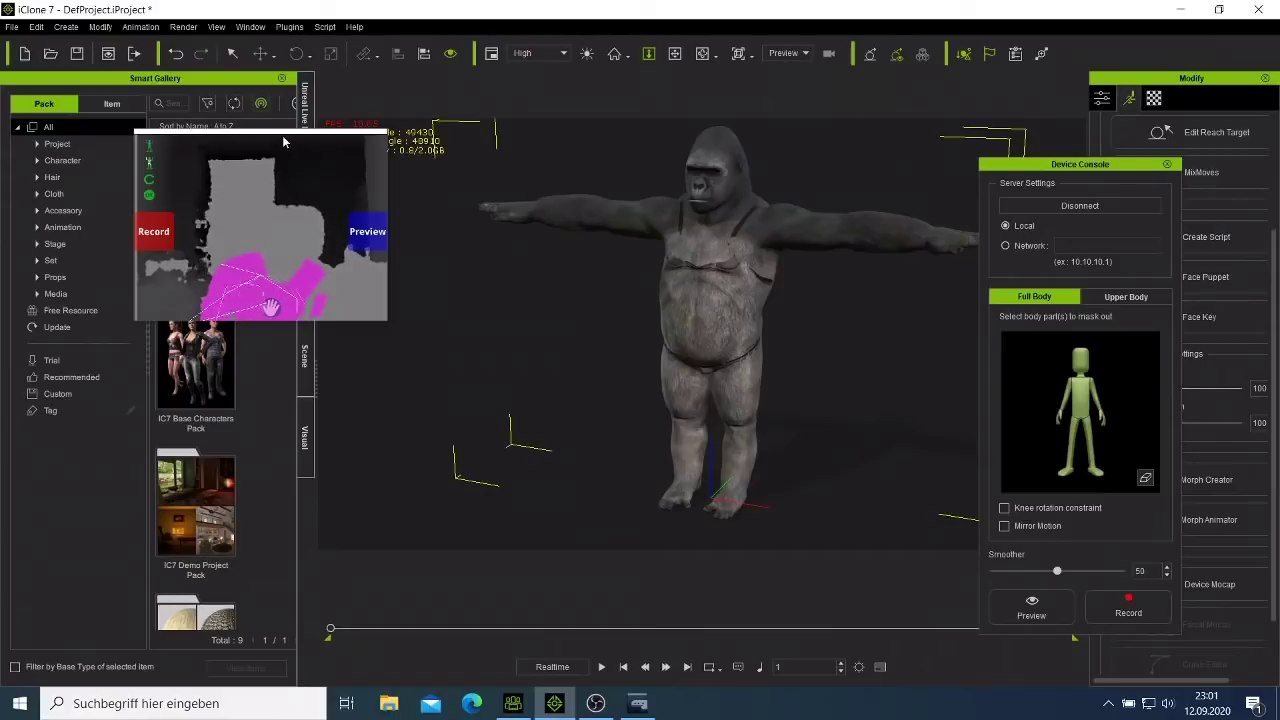
double_click(323, 155)
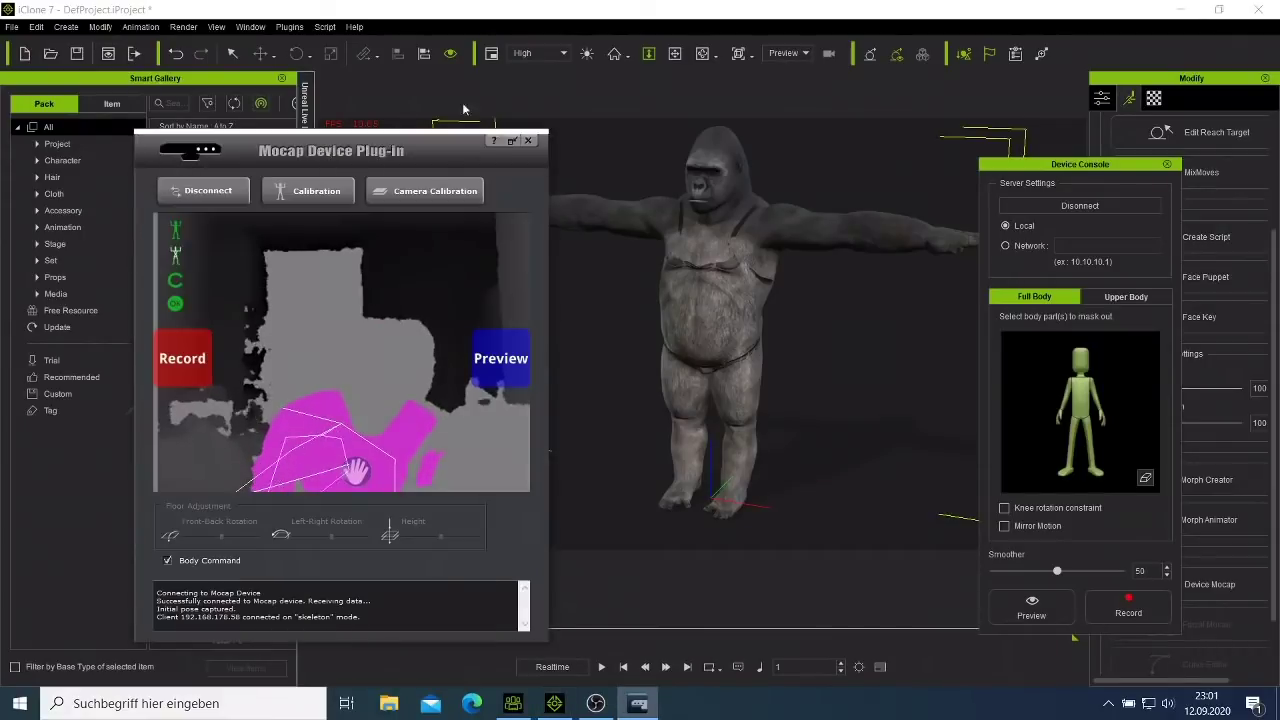
- Return to iClone and open the IC7 Props Pack from the Smart Gallery packs
click(540, 108)
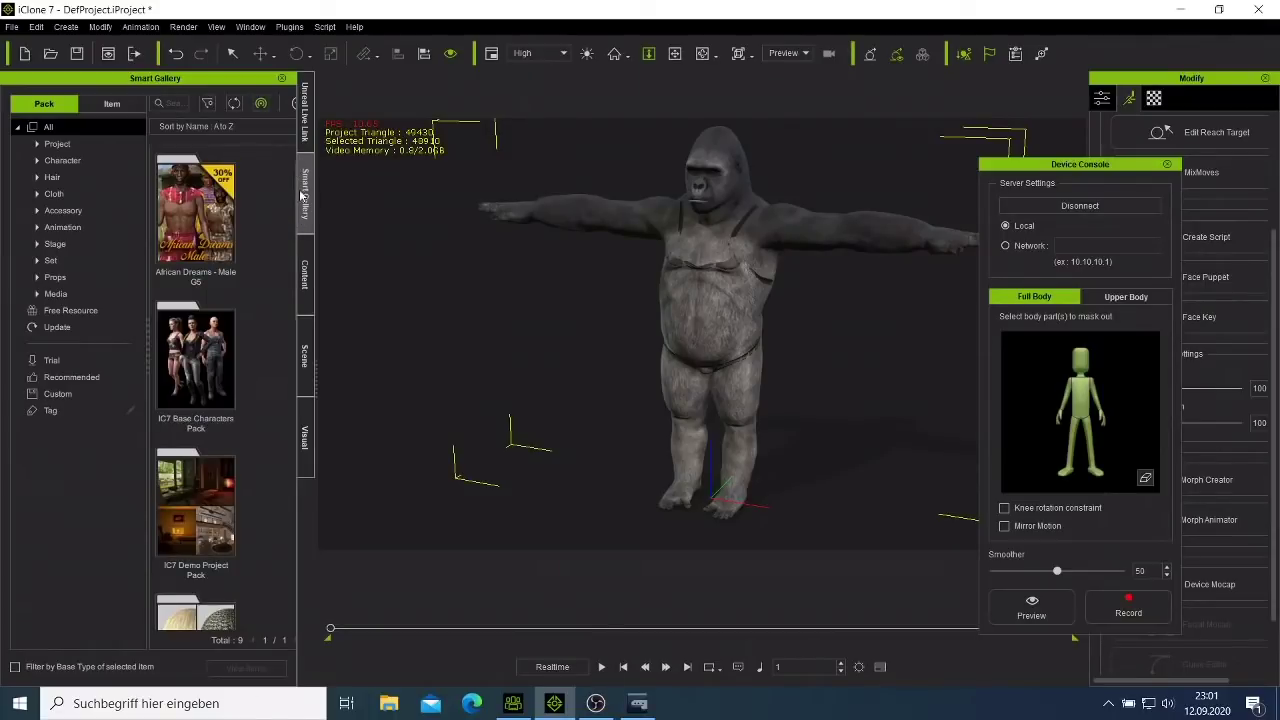
click(211, 533)
scroll(211, 533, down, 3)
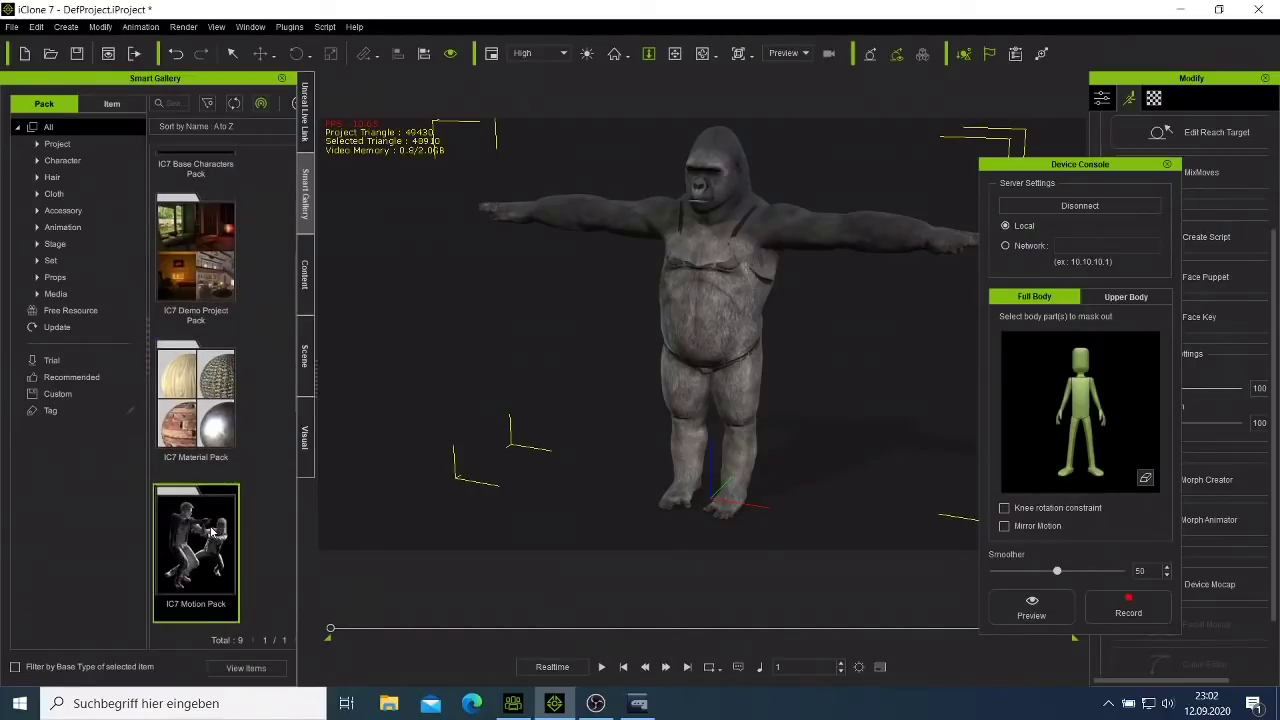
scroll(211, 533, down, 3)
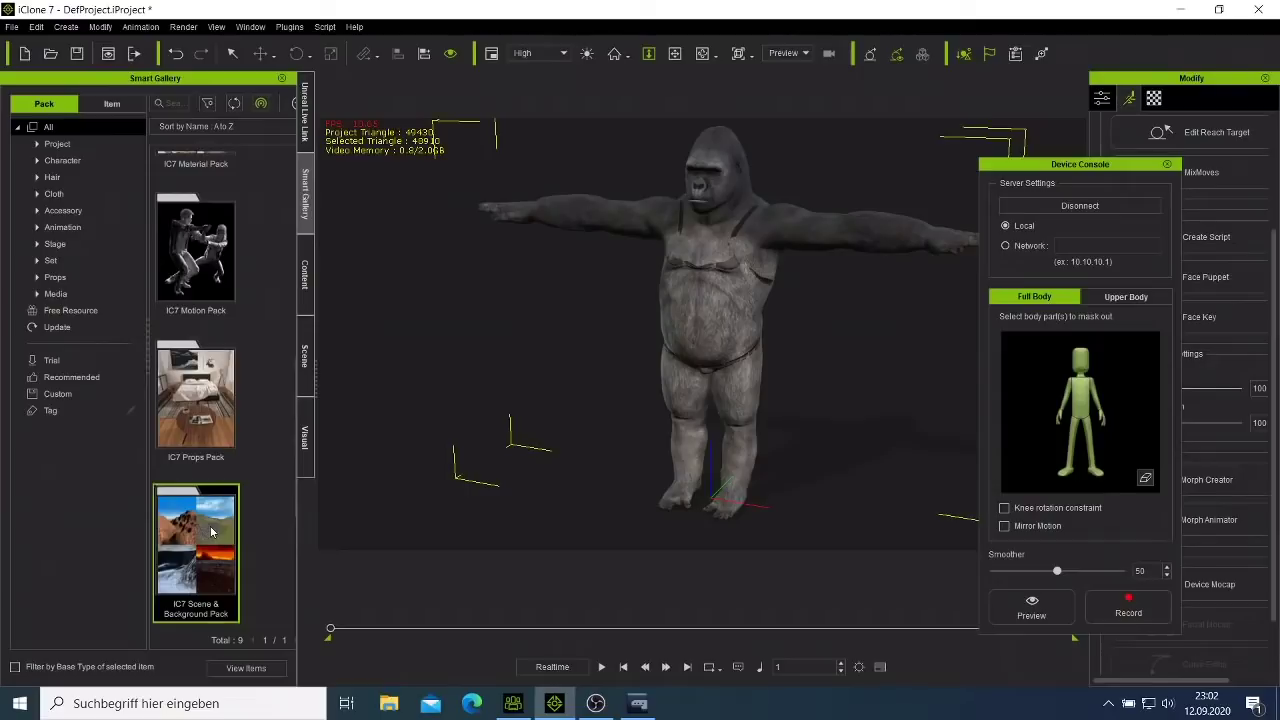
double_click(181, 407)
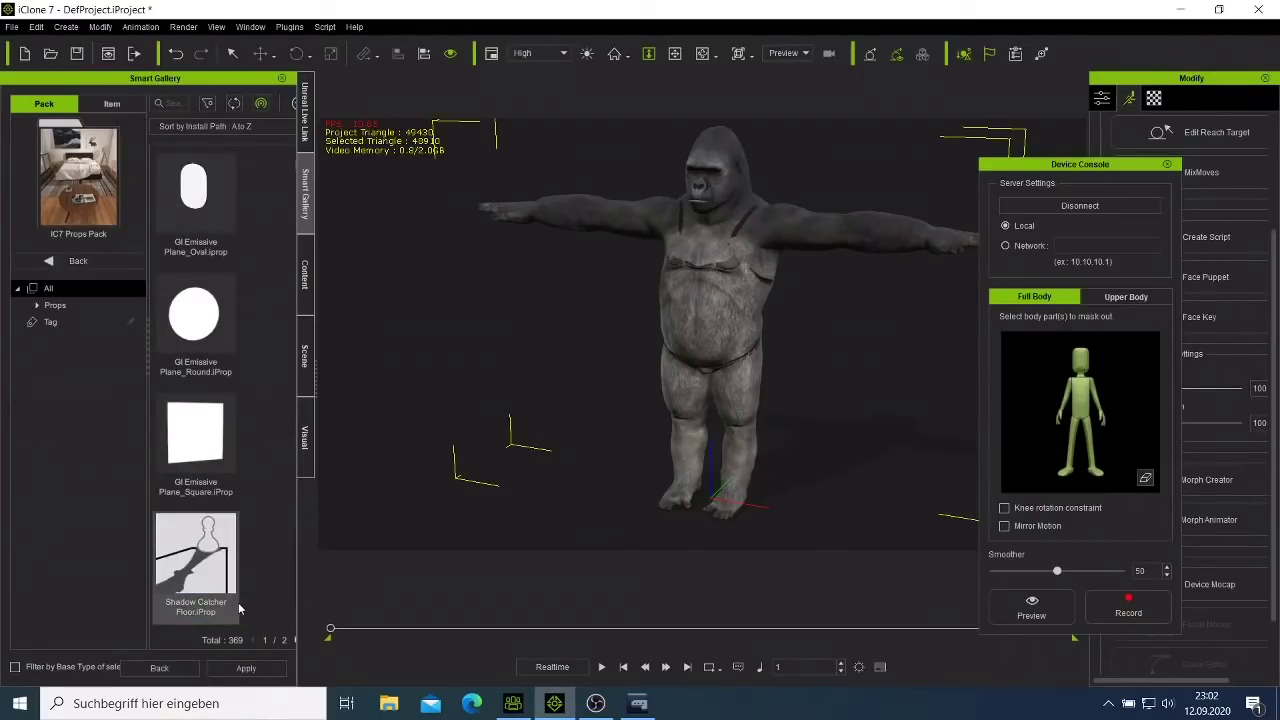
- Find Rusty_Car_A in the props pack, place it in the scene beside the gorilla, and dismiss the device connection warning
click(194, 325)
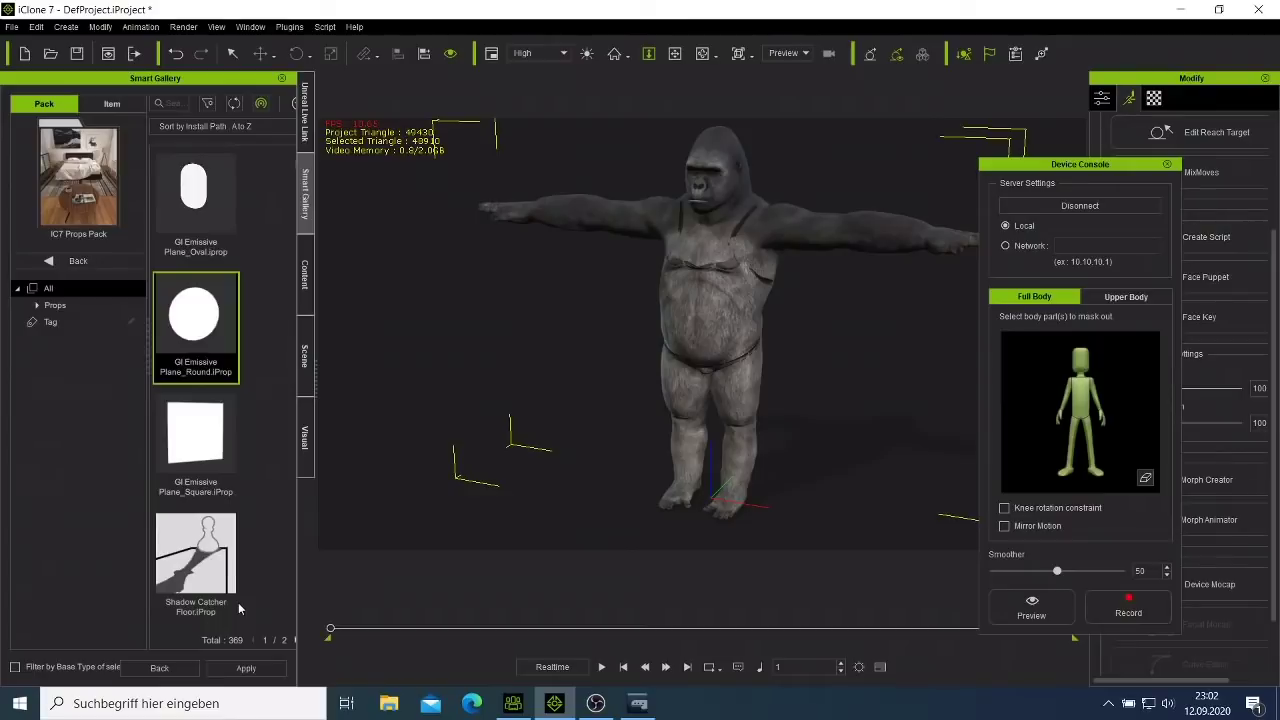
click(204, 488)
scroll(204, 488, down, 1)
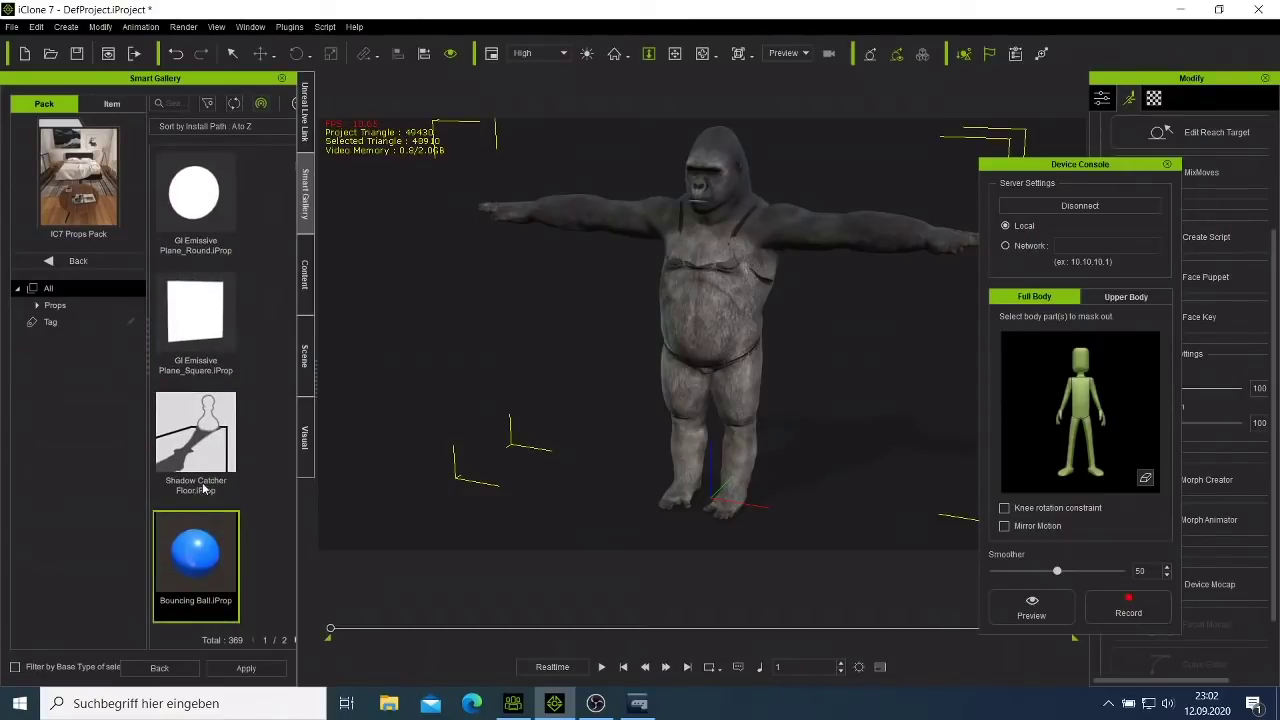
scroll(204, 488, down, 2)
scroll(203, 488, down, 5)
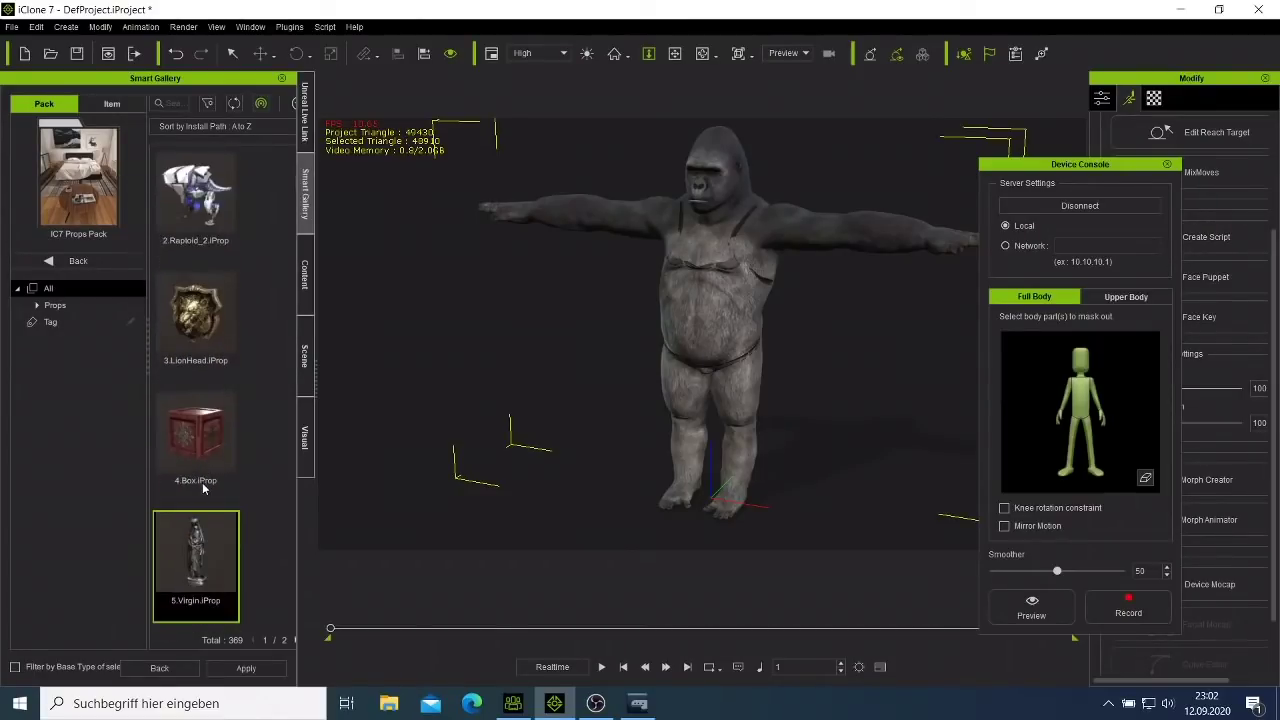
scroll(203, 488, down, 4)
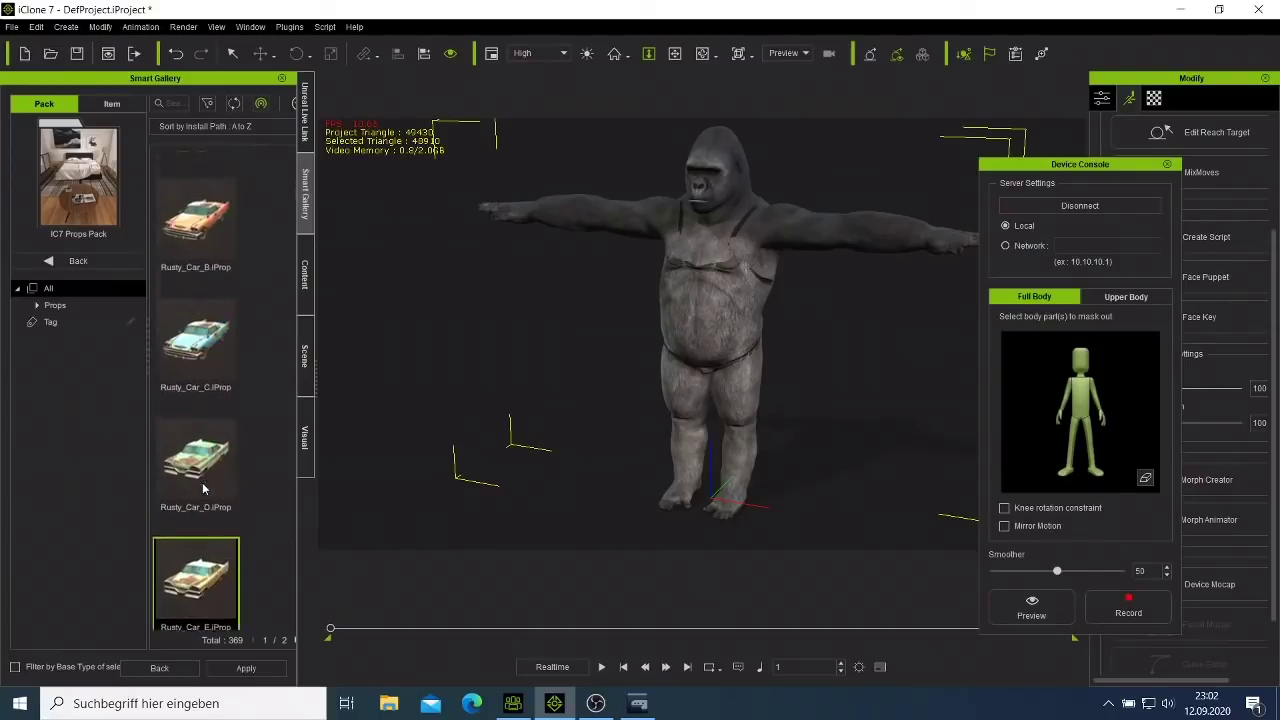
scroll(202, 482, up, 1)
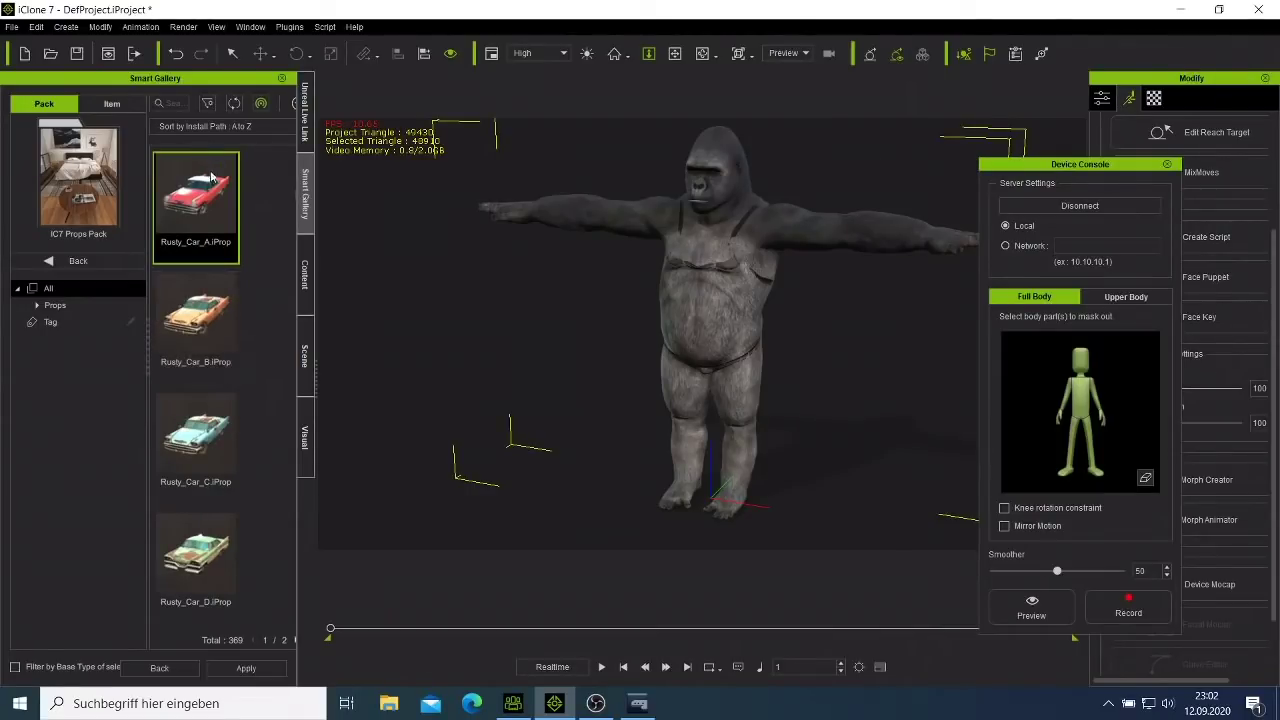
drag(209, 188, 528, 411)
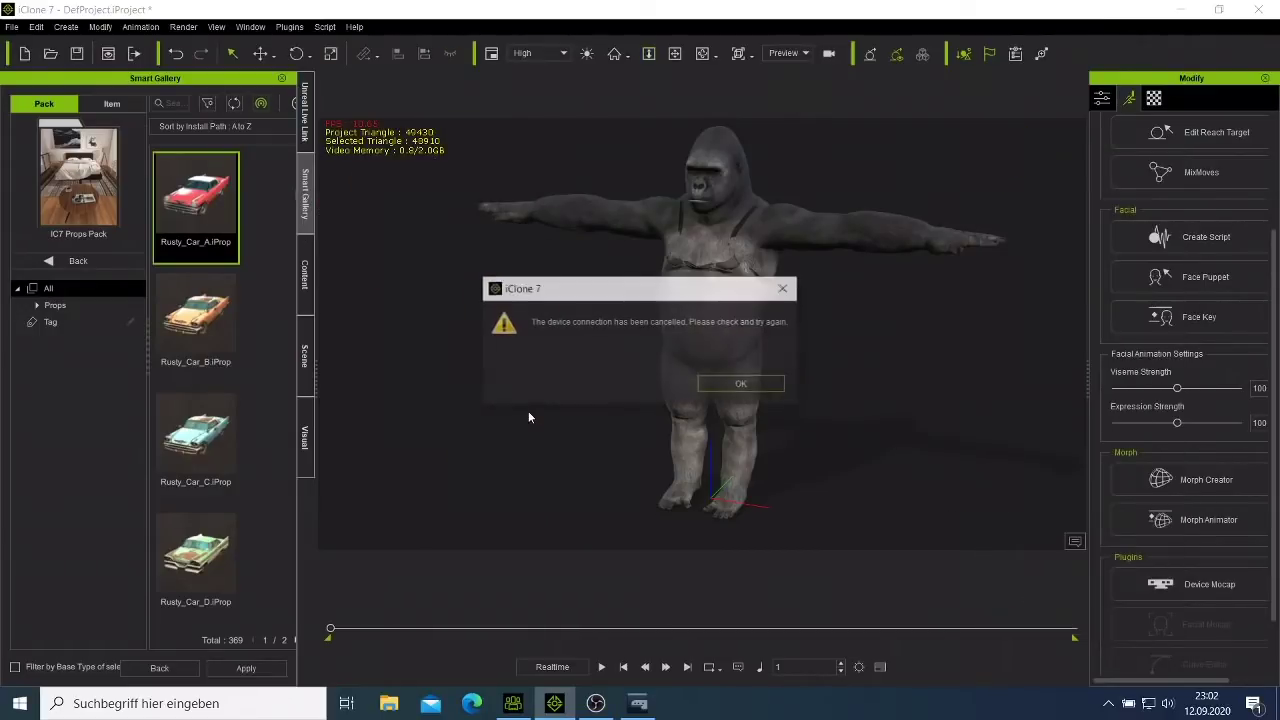
click(726, 386)
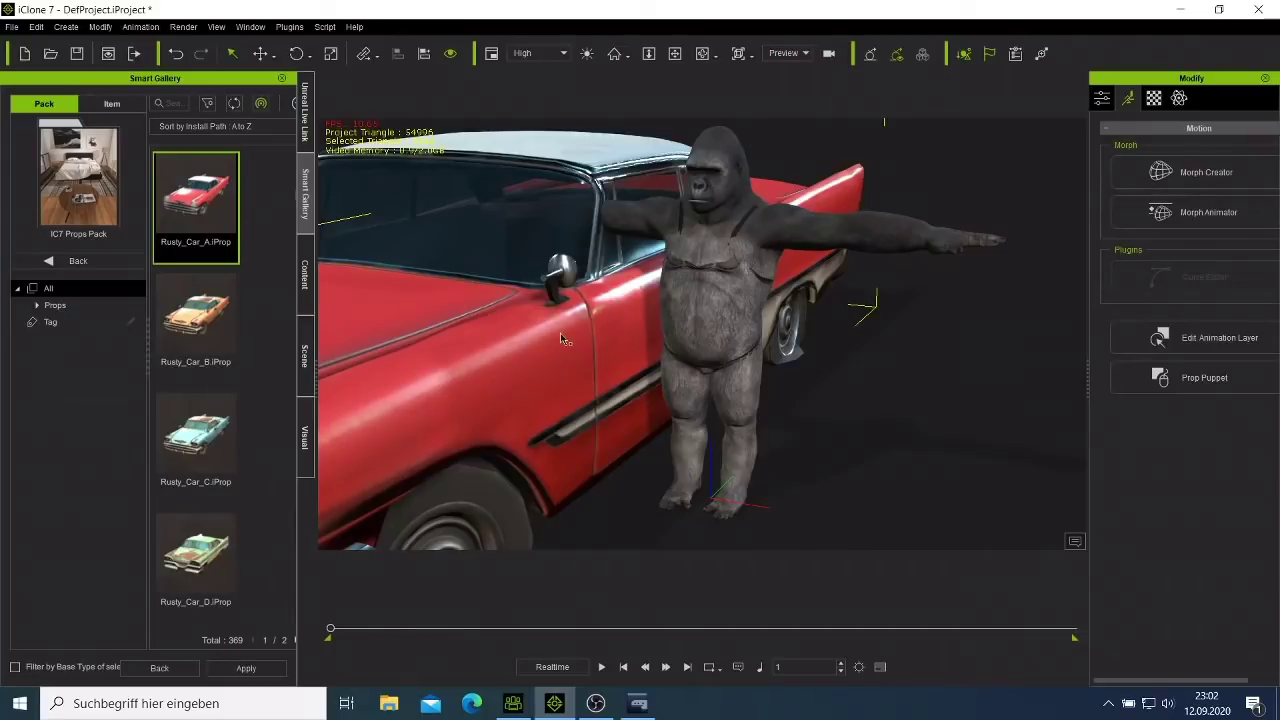
- Activate the Move transform on the red car and shift it slightly within the plane of its gizmo
right_click(561, 340)
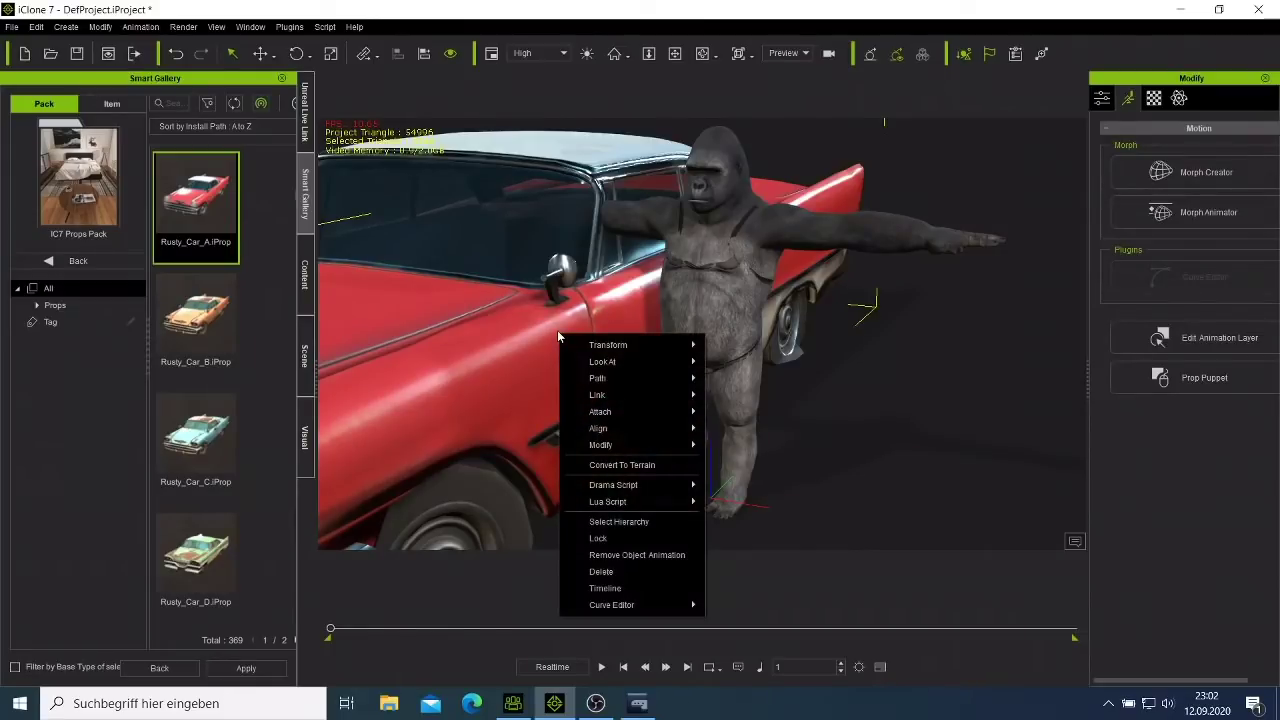
mouse_move(637, 347)
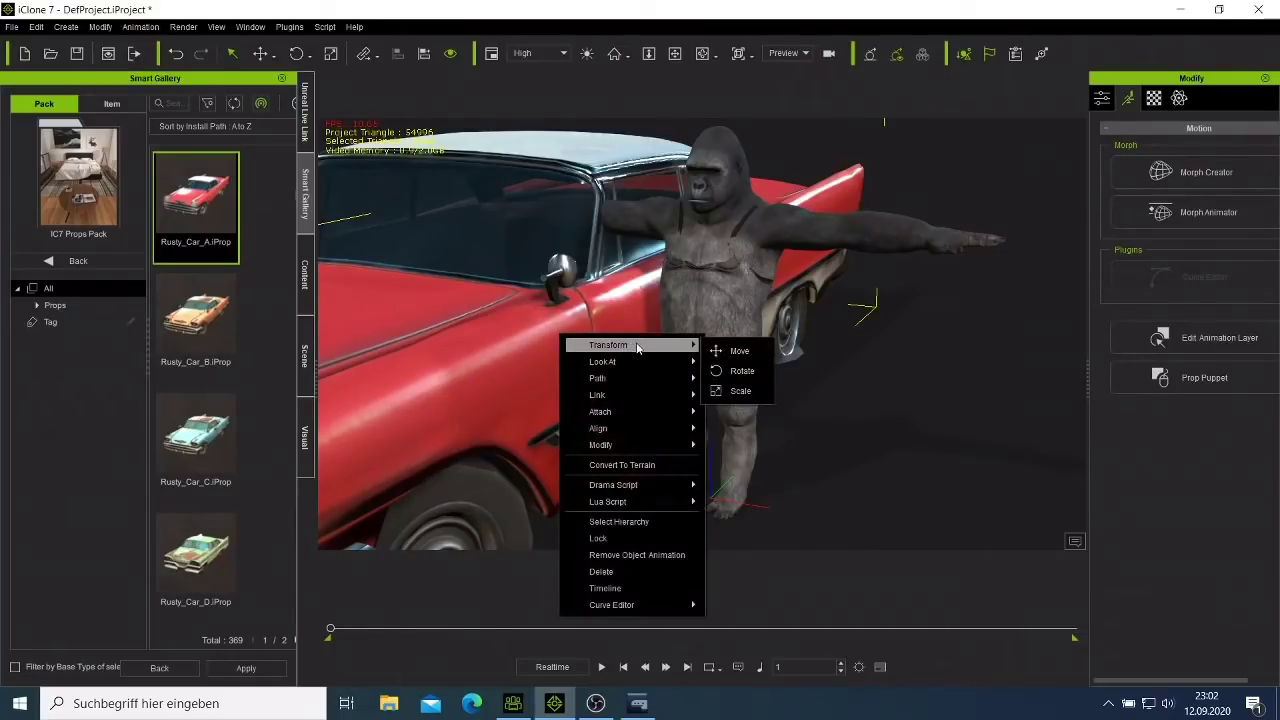
click(722, 351)
mouse_move(550, 390)
mouse_down()
mouse_move(578, 372)
mouse_move(556, 372)
mouse_up()
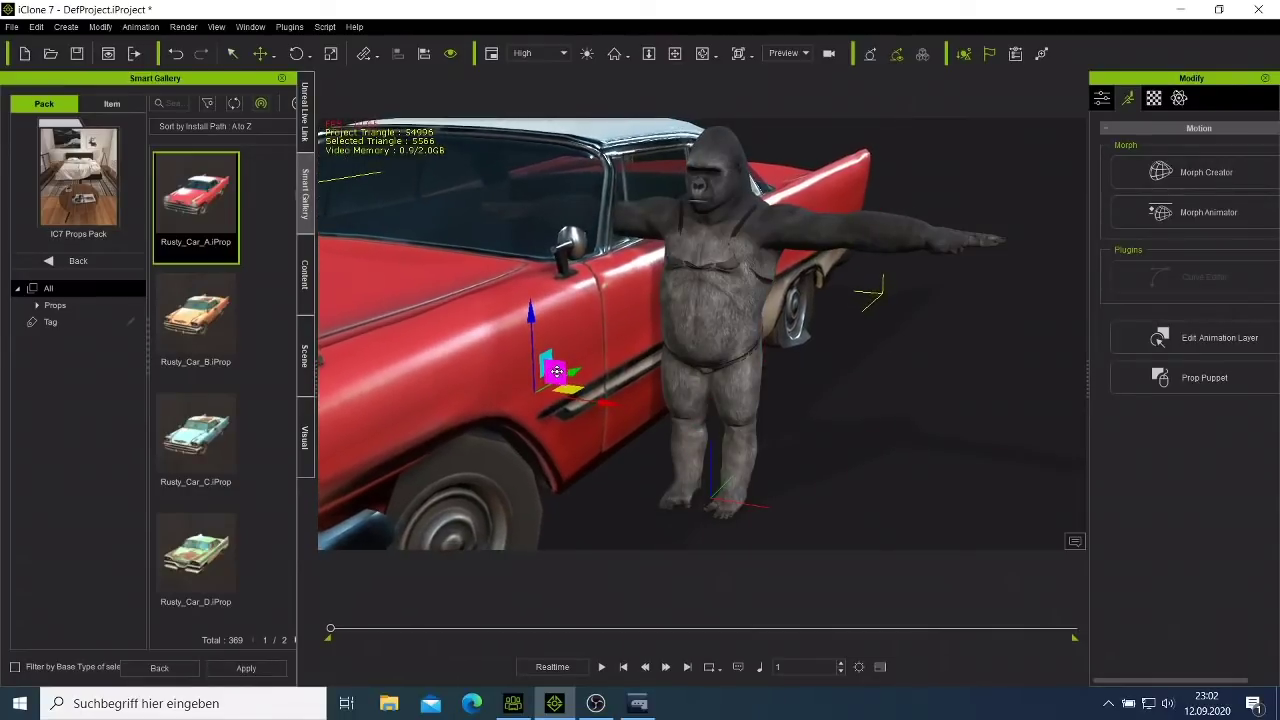
- Move the red car toward its rear end so the gorilla stands in front of it, just behind the front wheel
click(703, 52)
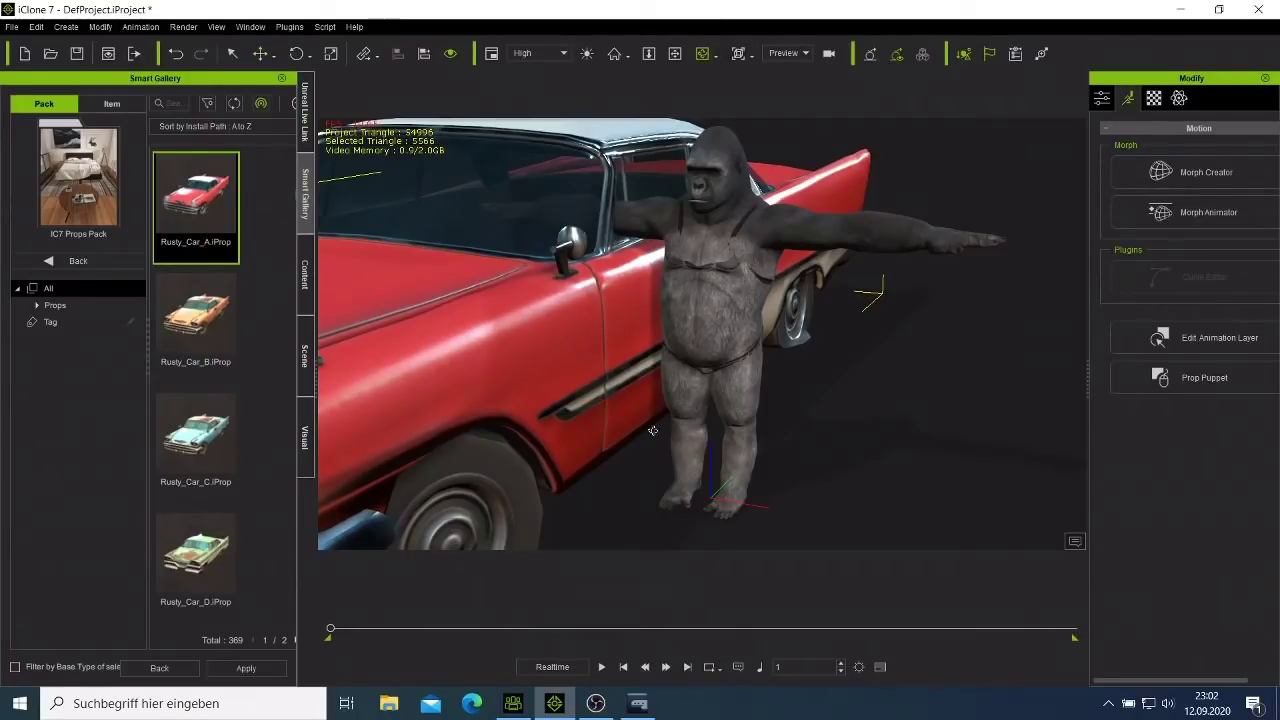
right_drag(634, 451, 565, 391)
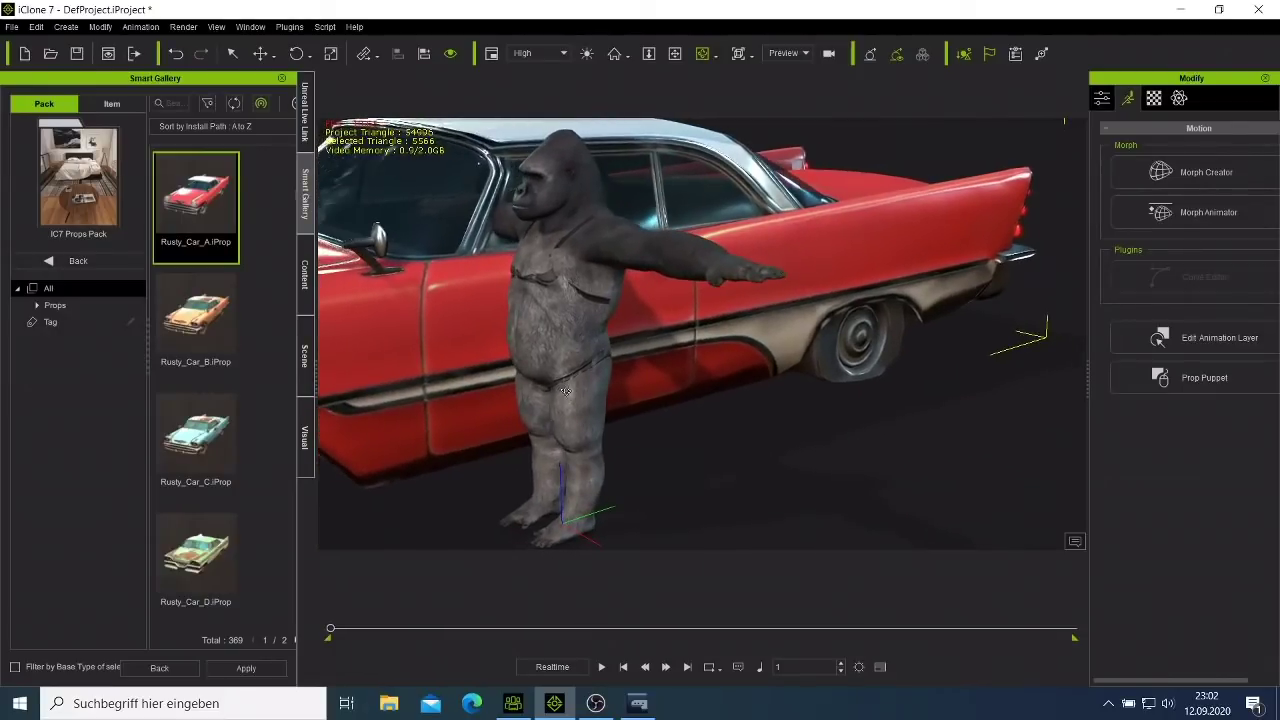
right_click(674, 321)
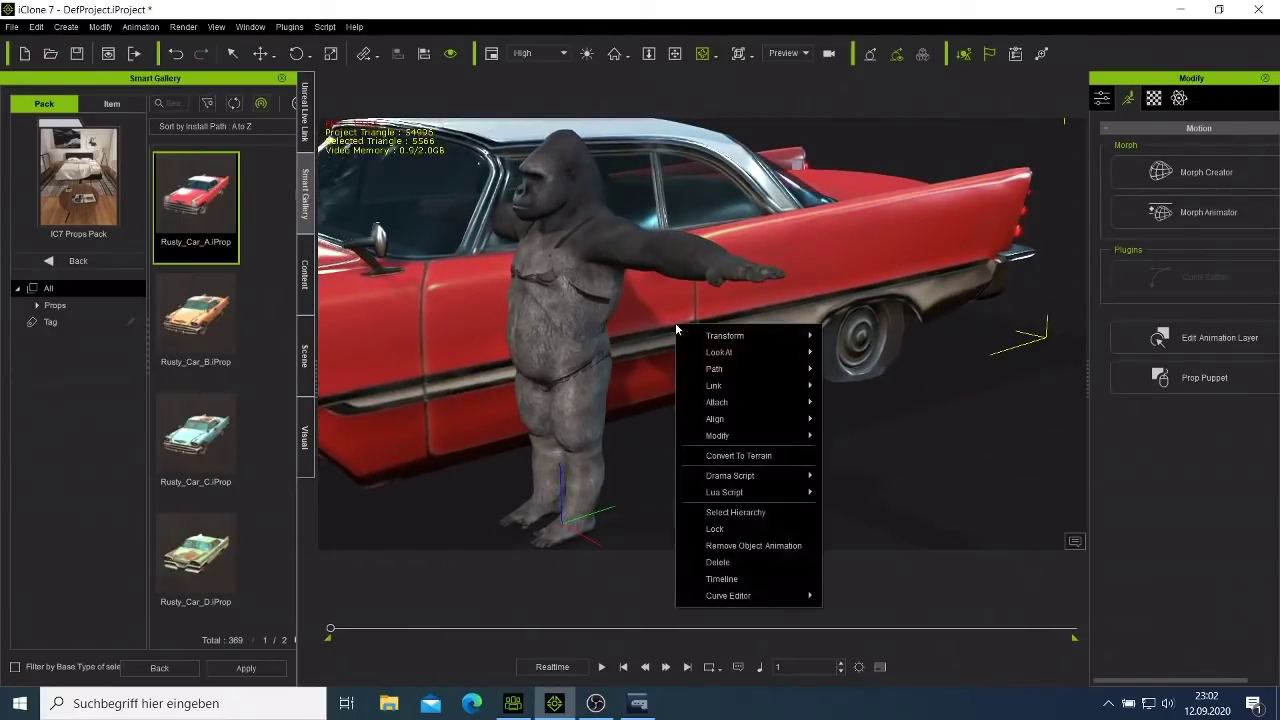
mouse_move(741, 334)
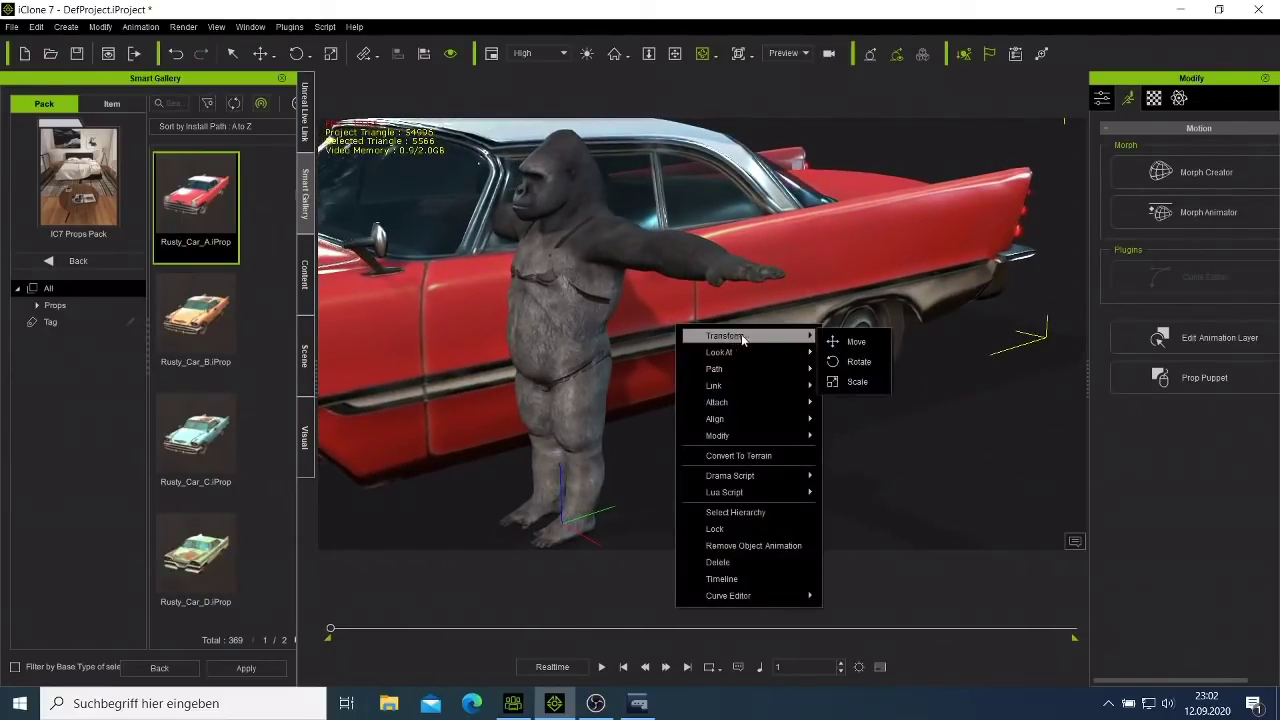
click(852, 342)
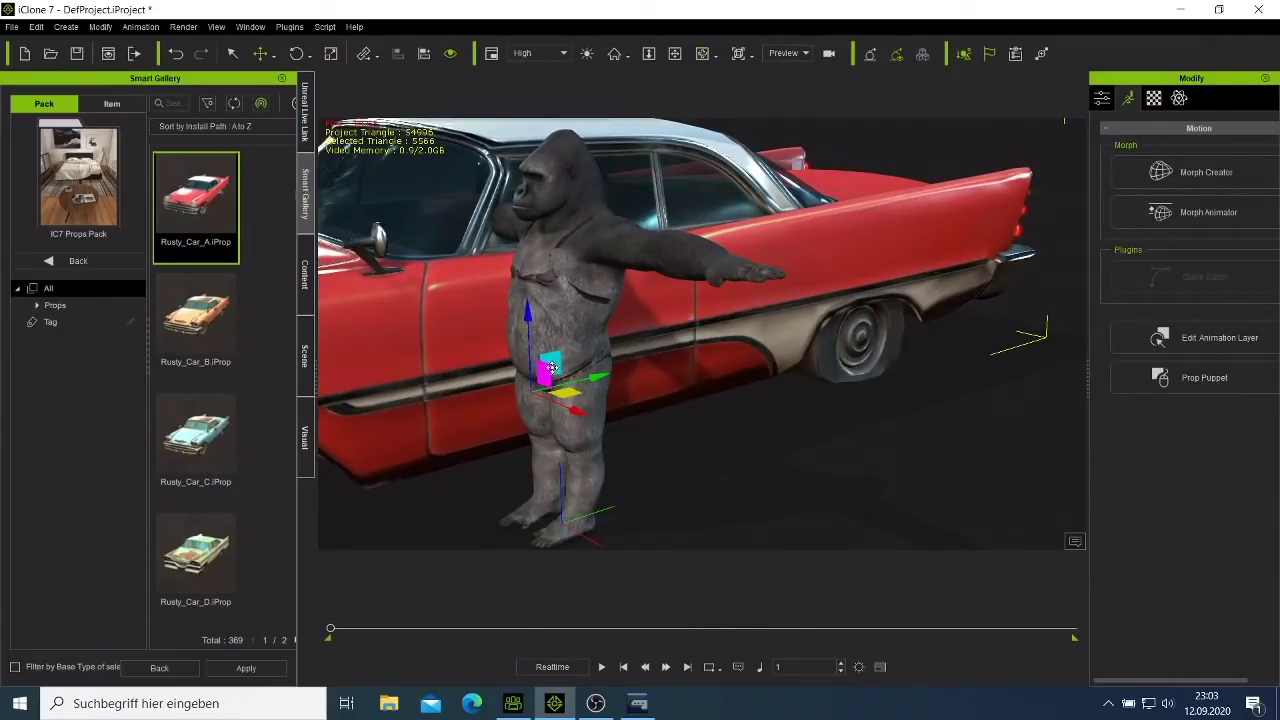
drag(563, 360, 687, 345)
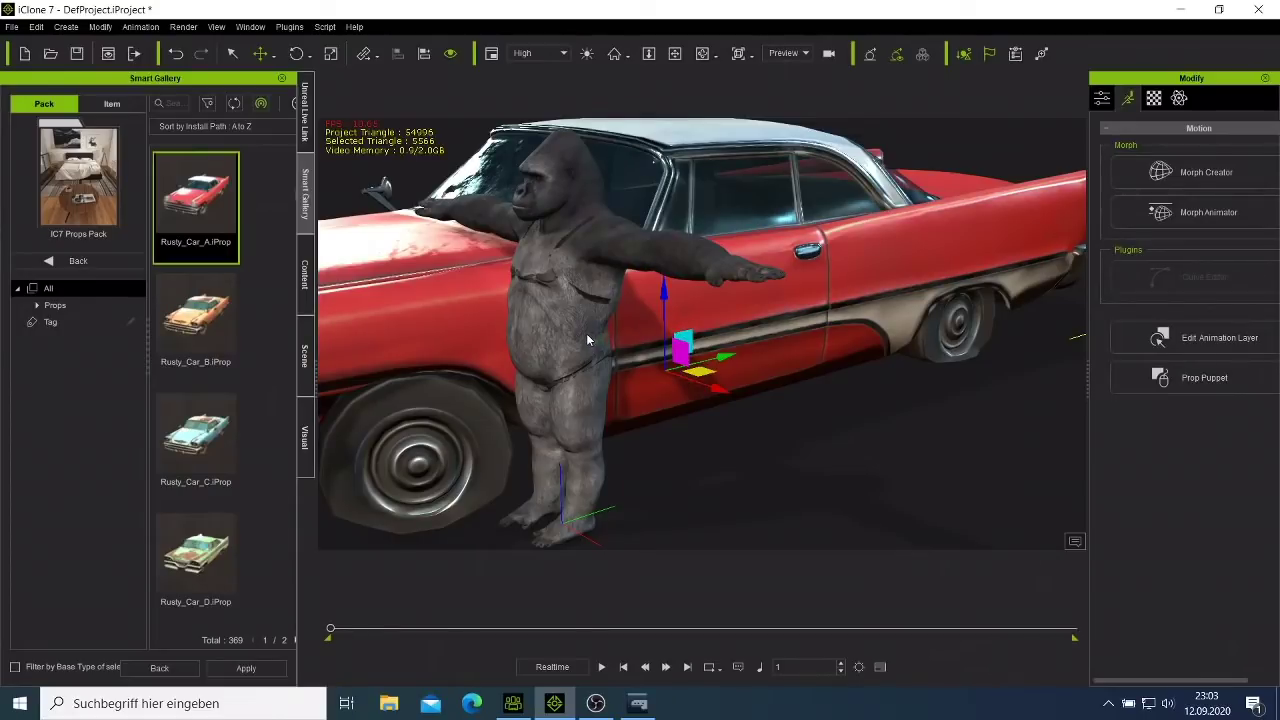
- Select the gorilla and rotate it about its vertical axis until it faces the camera
click(562, 300)
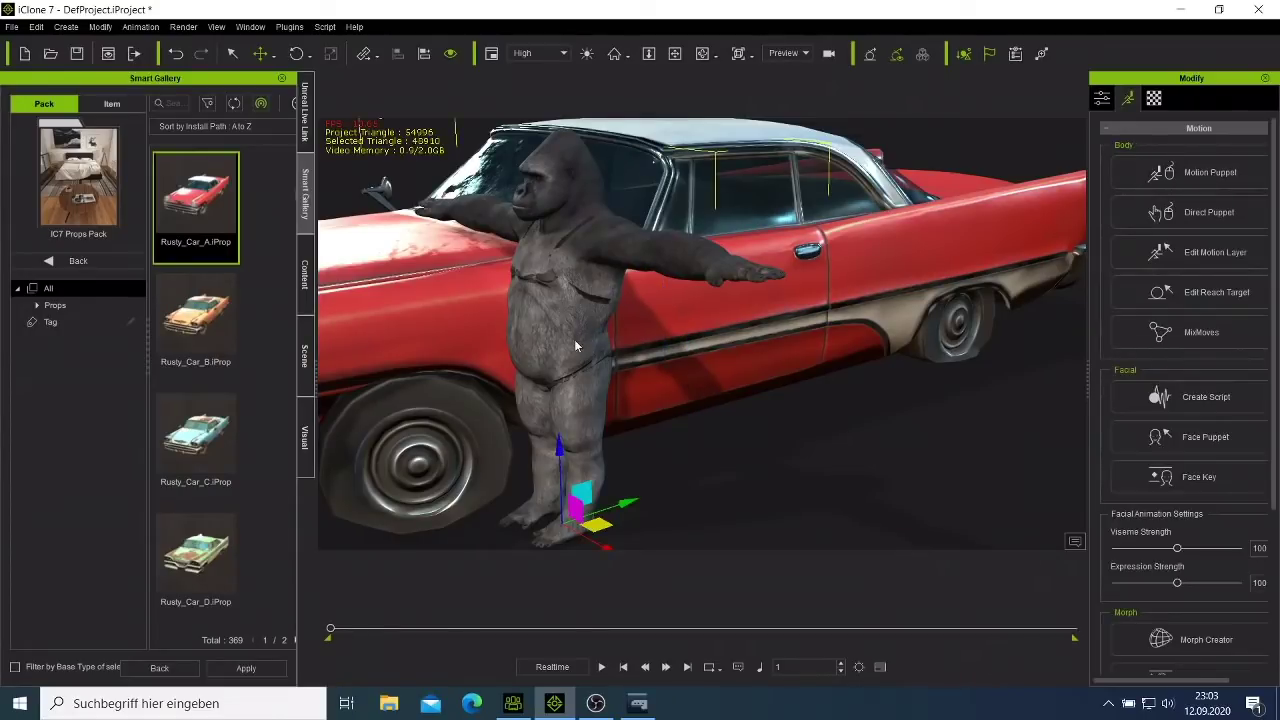
right_click(575, 339)
mouse_move(666, 357)
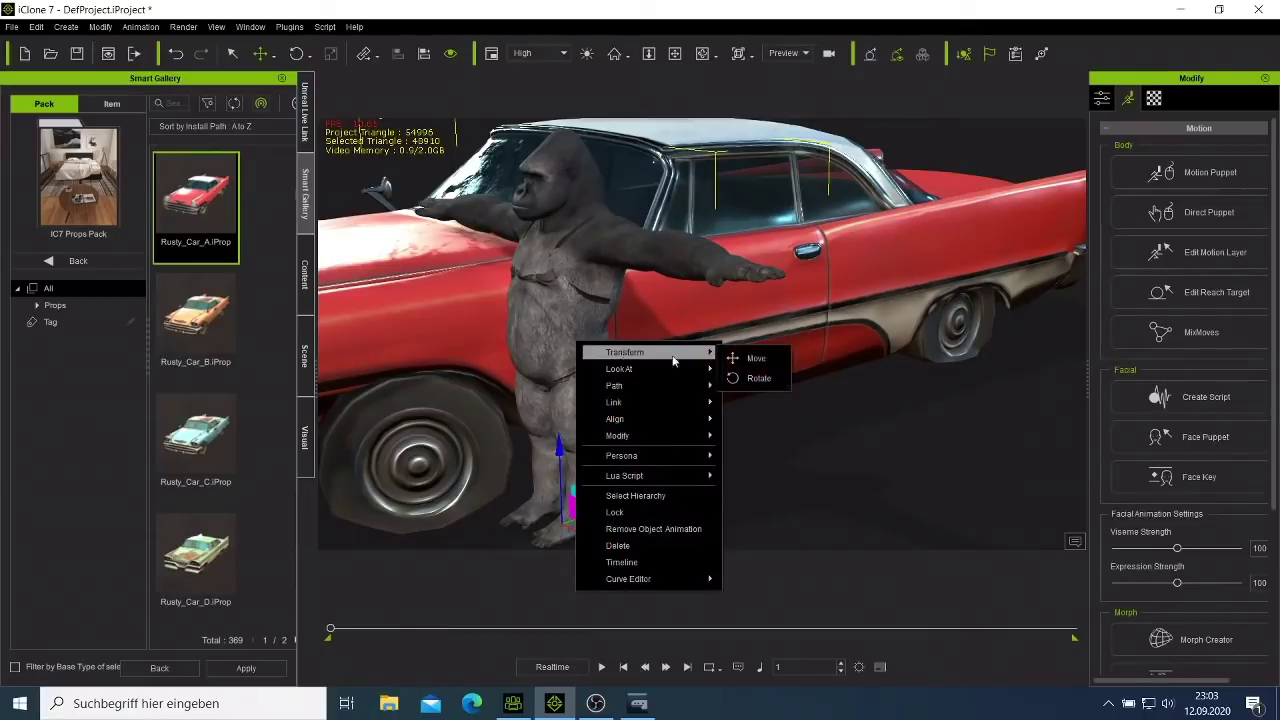
click(757, 378)
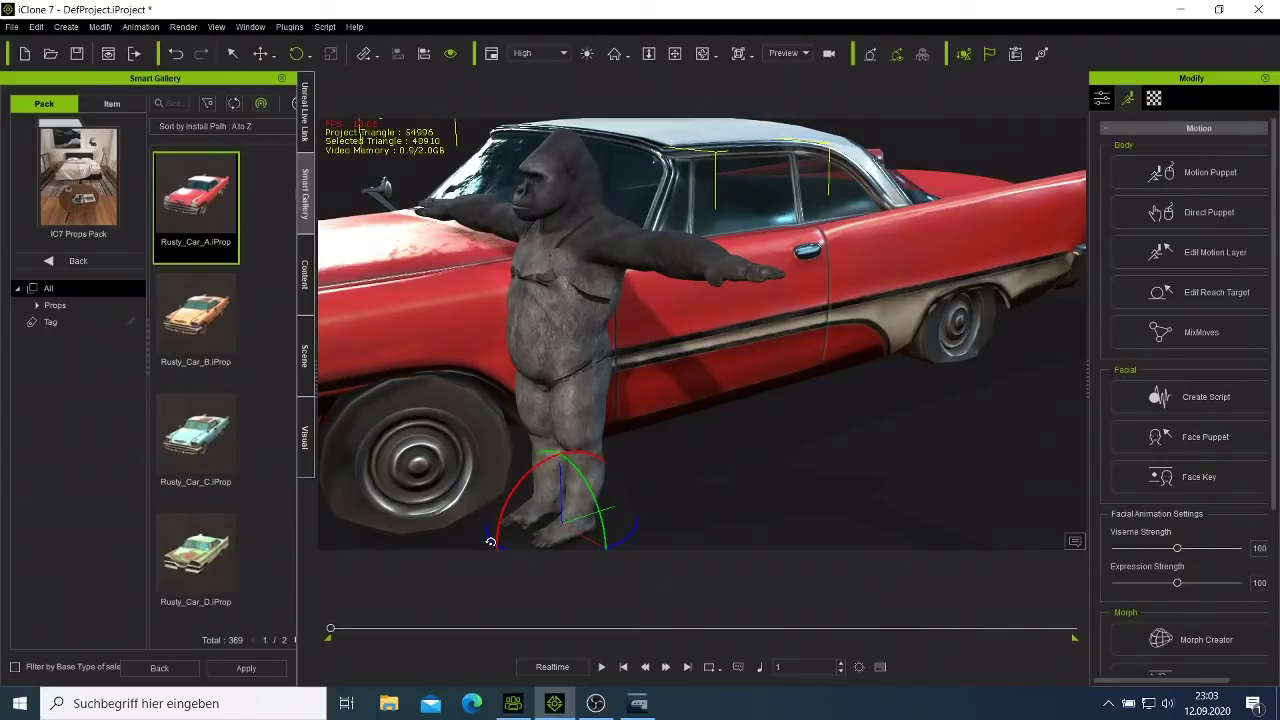
drag(496, 541, 545, 539)
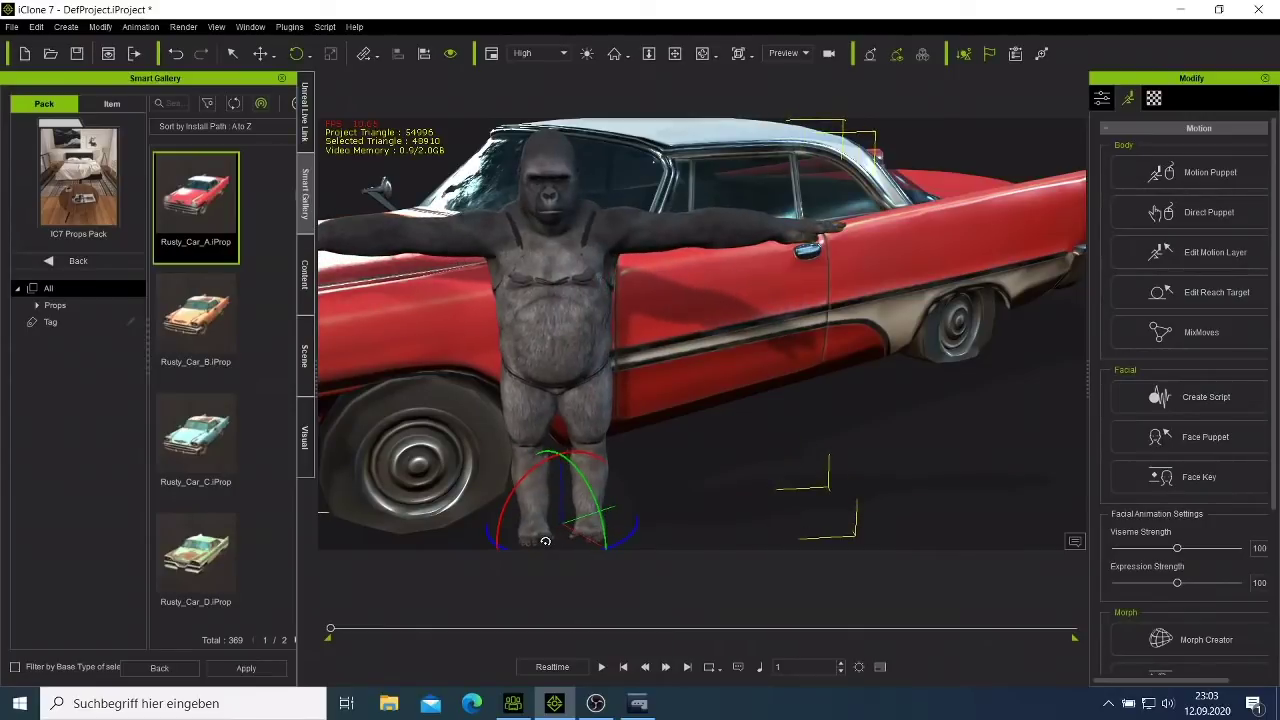
- Center the gorilla in the view and set its Look at target to the preview camera
key(w)
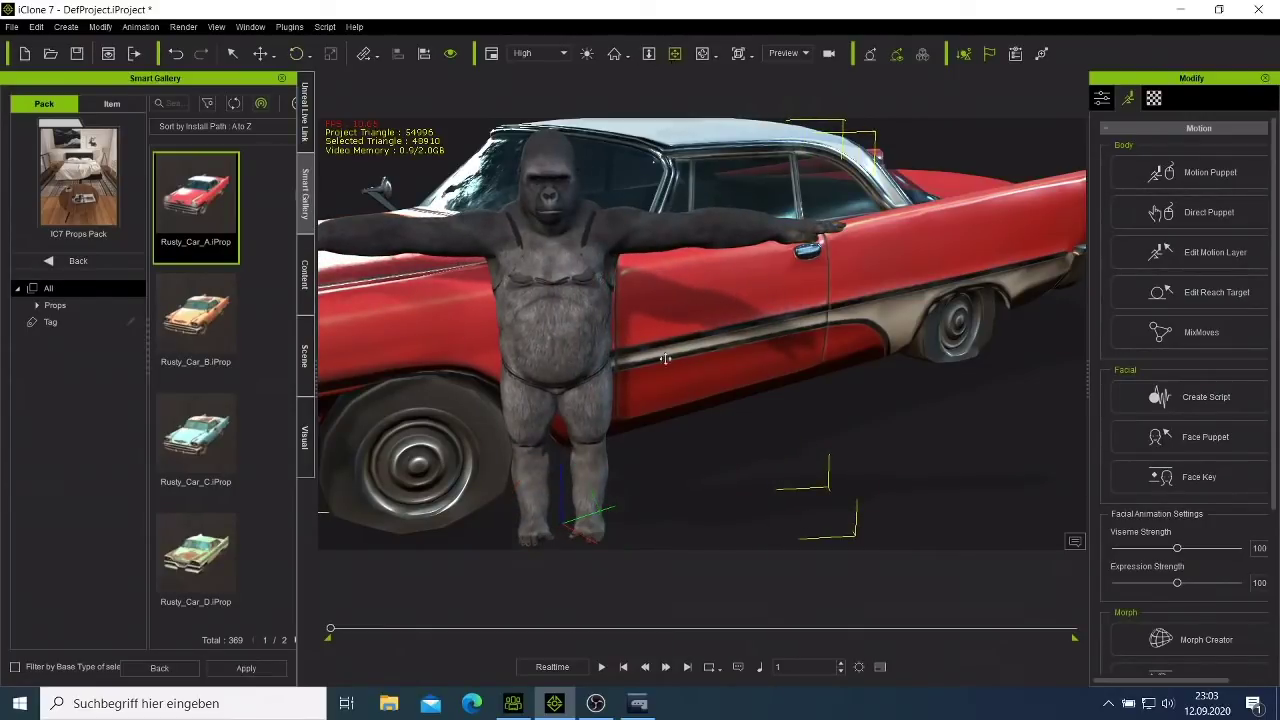
middle_drag(686, 425, 773, 421)
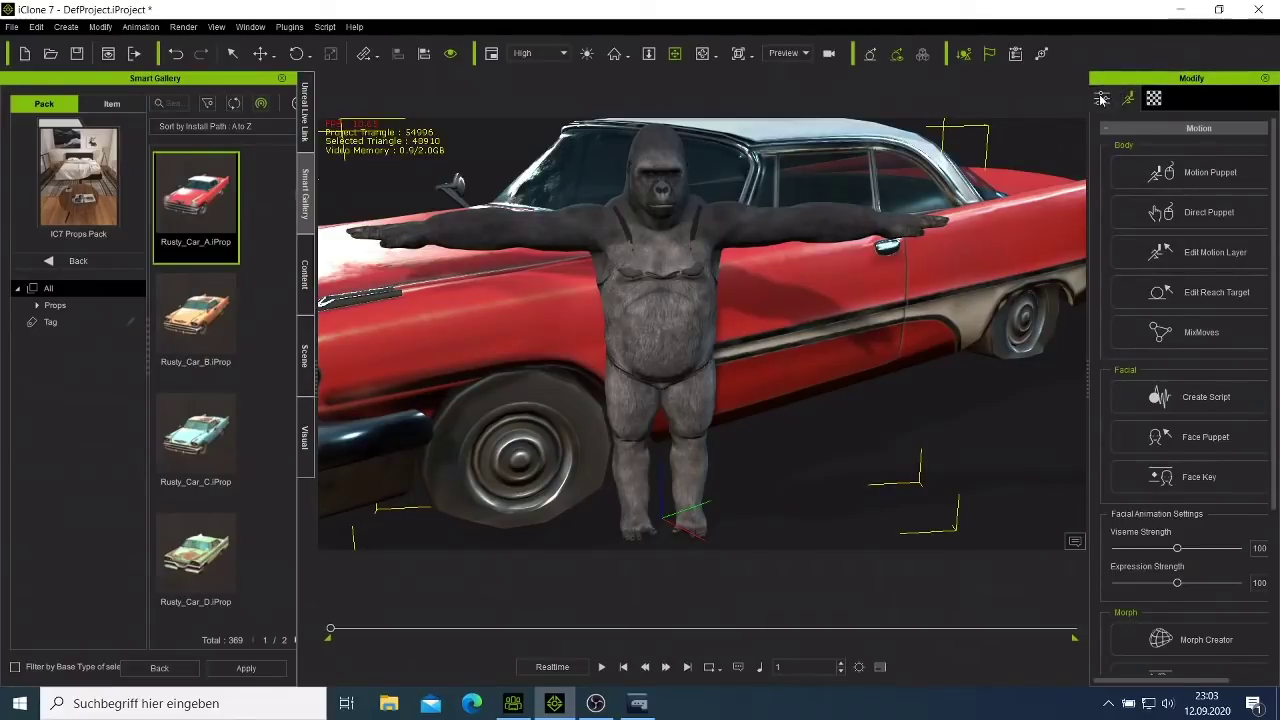
click(1102, 98)
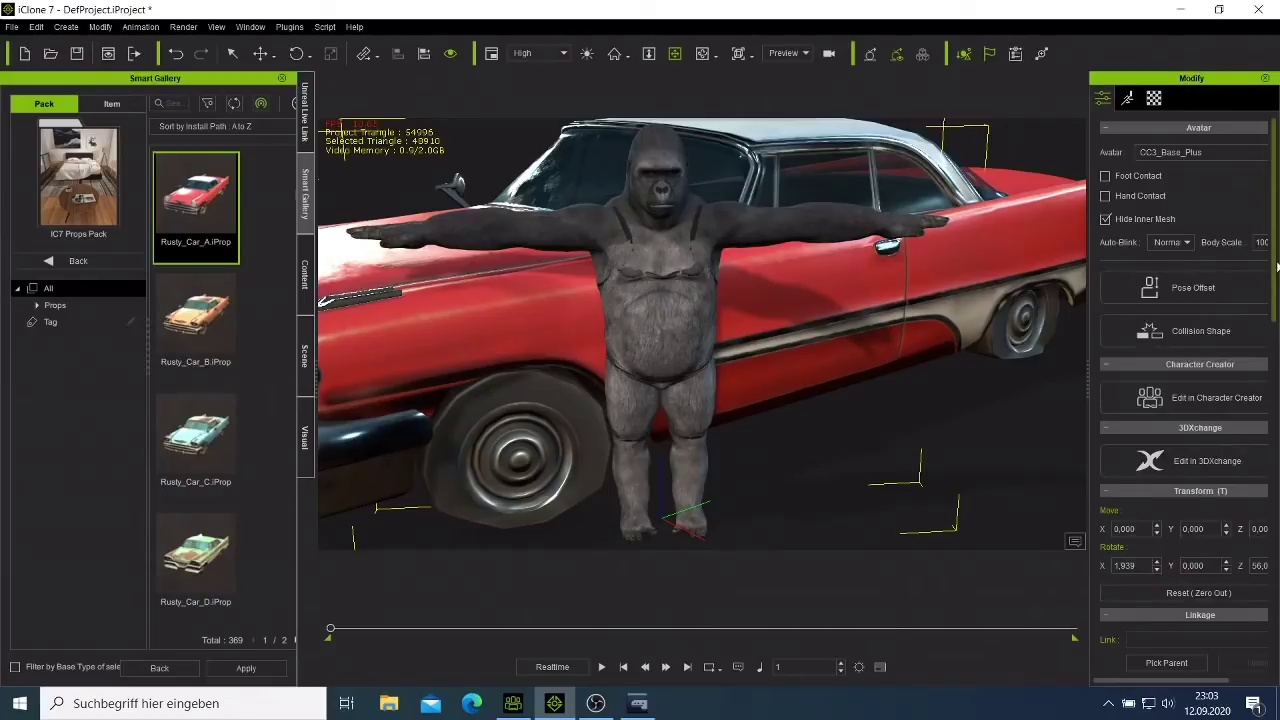
drag(1278, 265, 1250, 316)
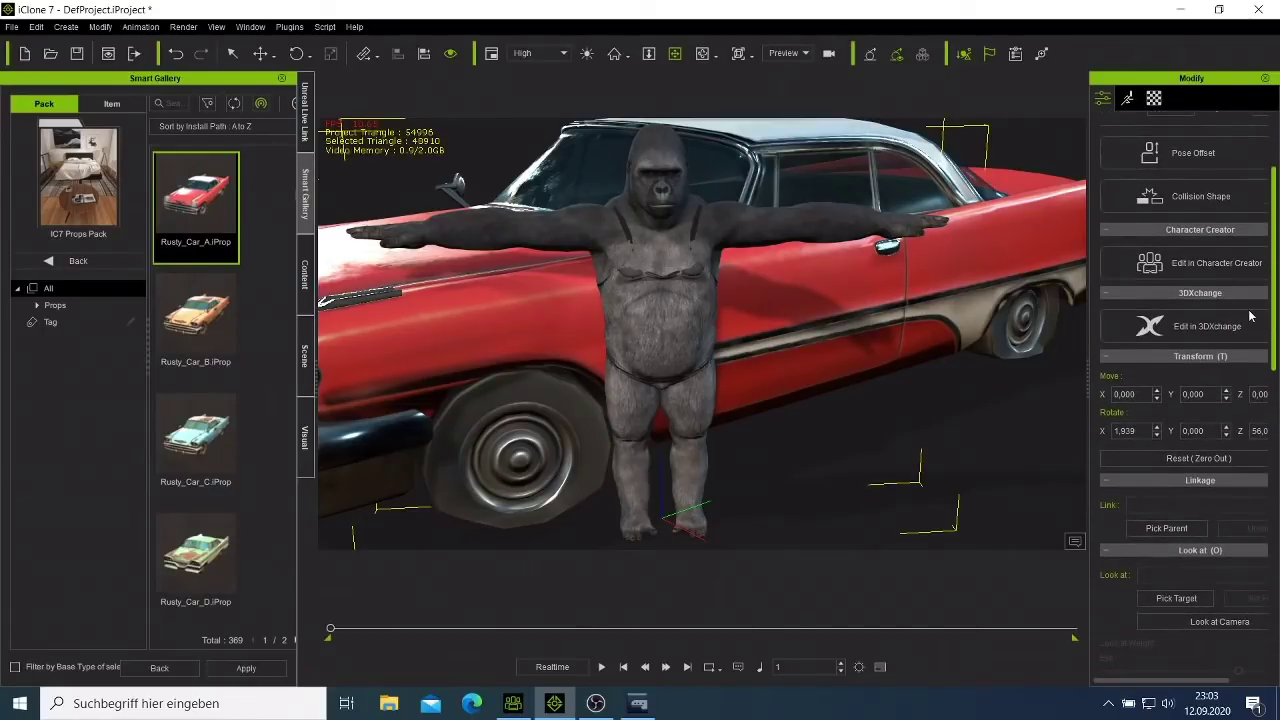
scroll(1249, 316, down, 1)
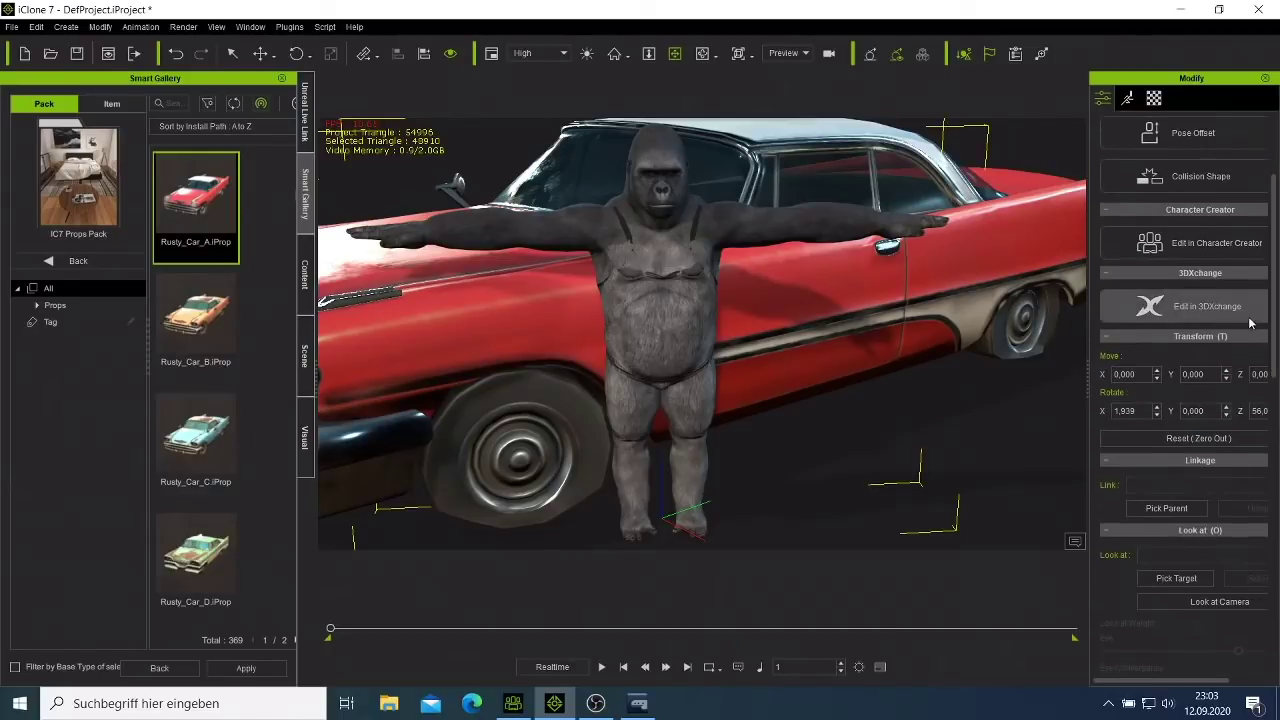
click(1182, 601)
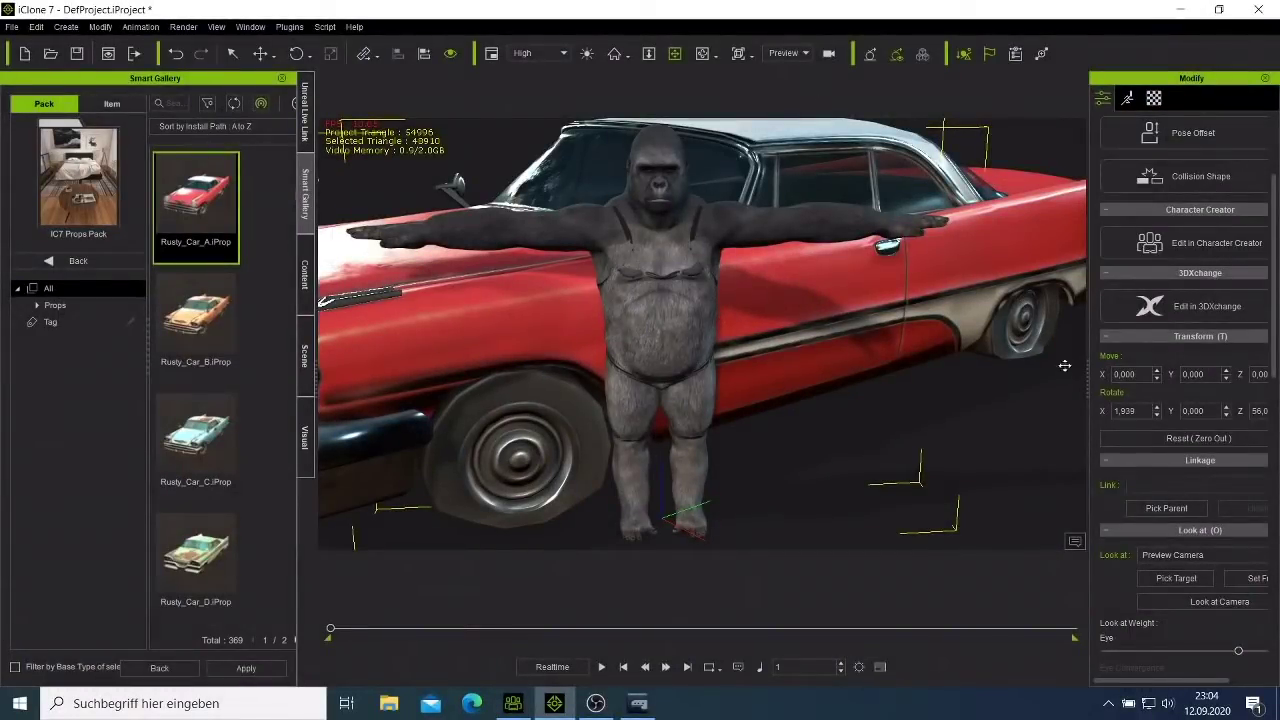
- Reopen the Device Mocap console for the gorilla, reconnect it to the local server, and bring the mocap plug-in window forward
click(1128, 98)
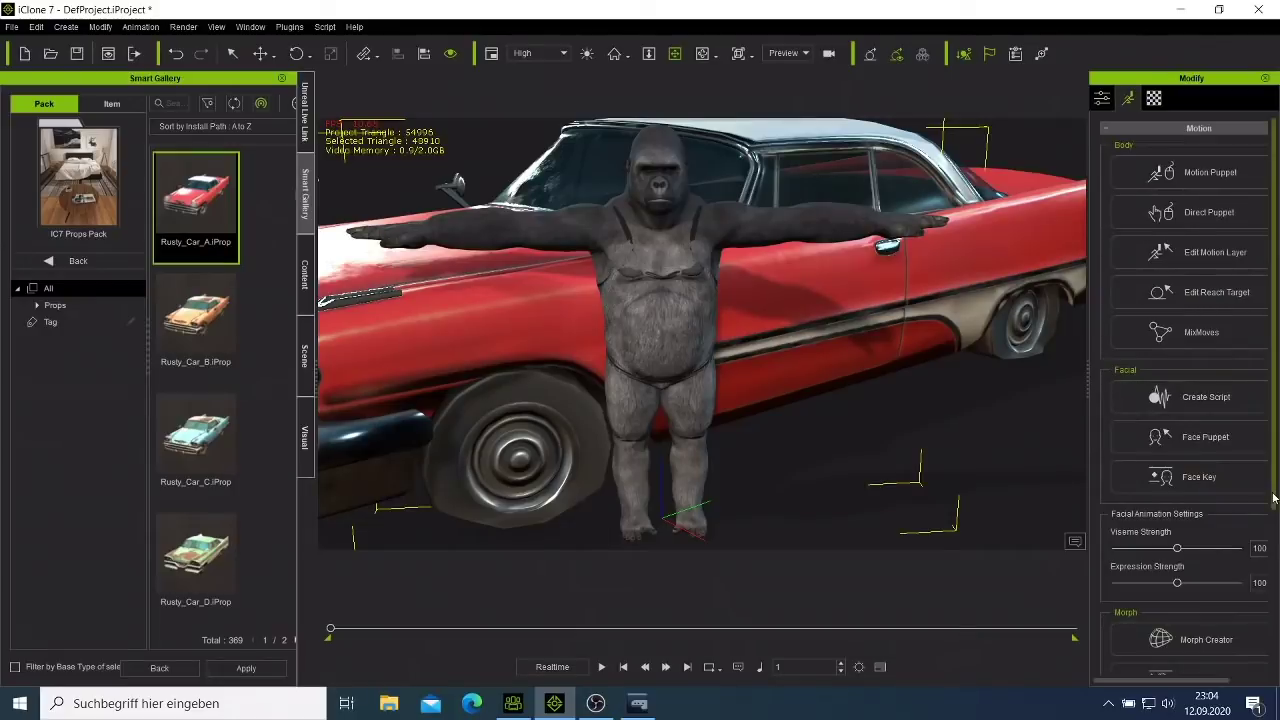
scroll(1230, 560, down, 2)
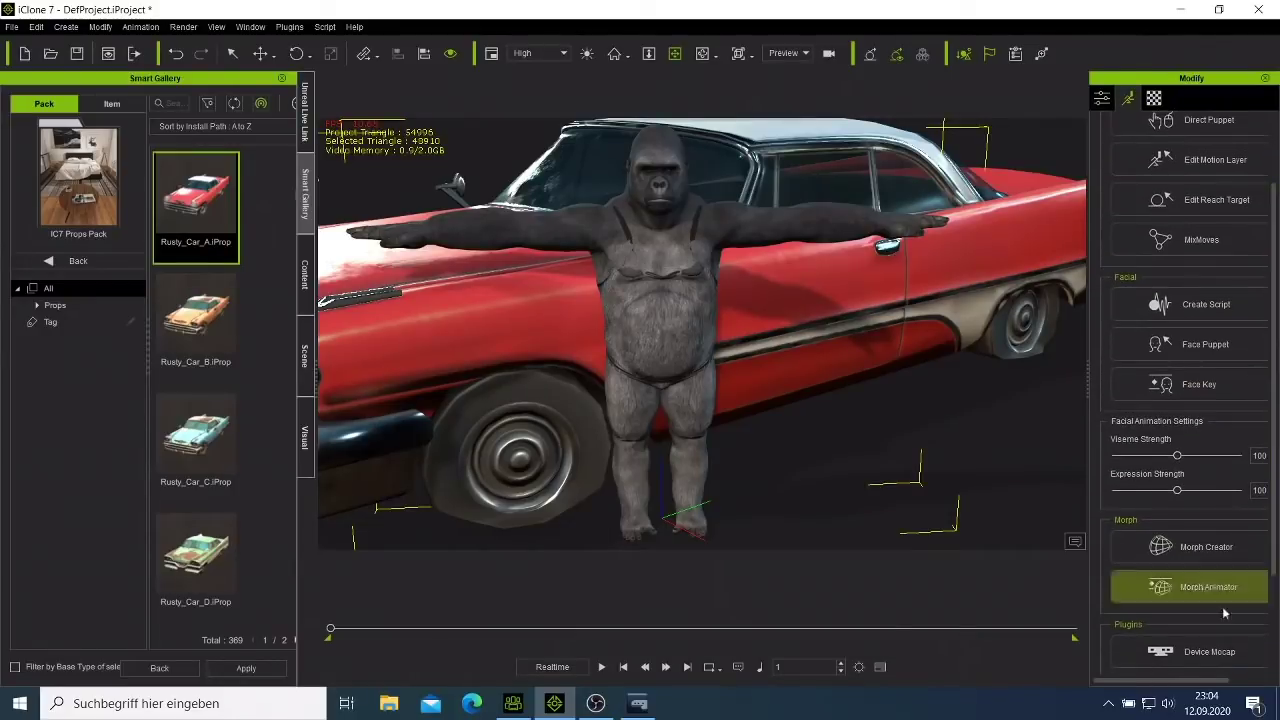
click(1206, 651)
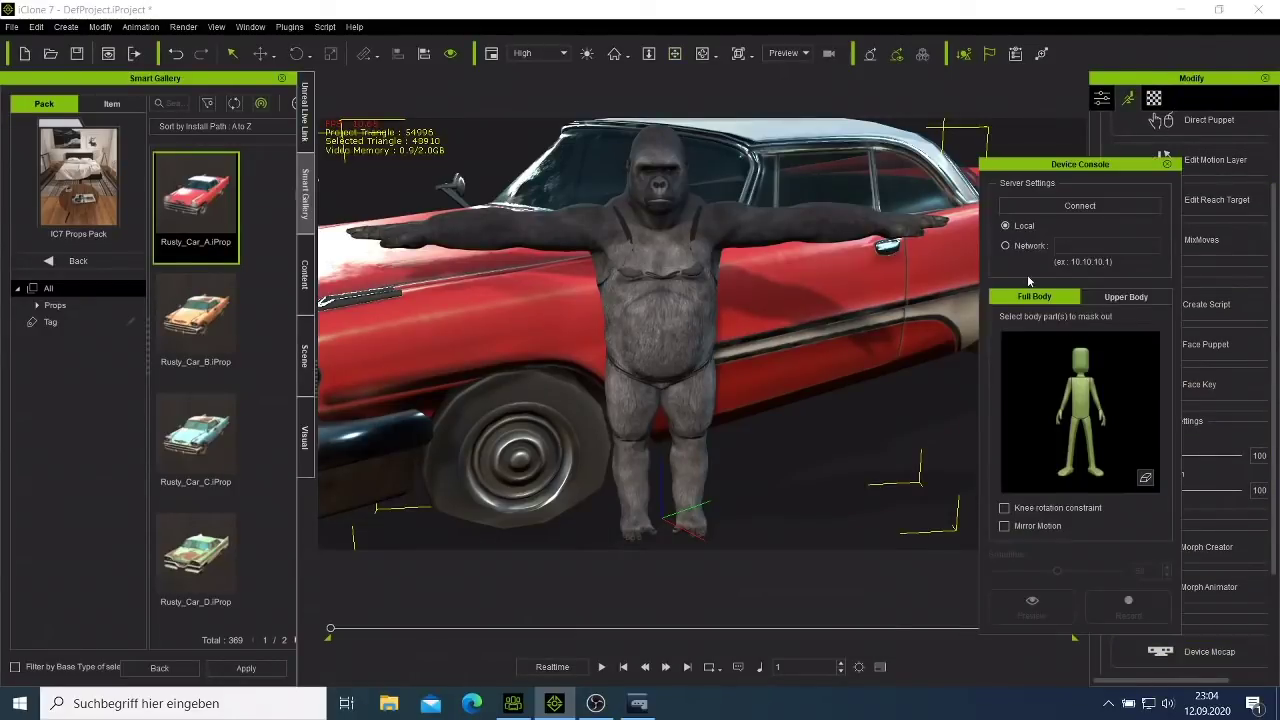
click(1032, 206)
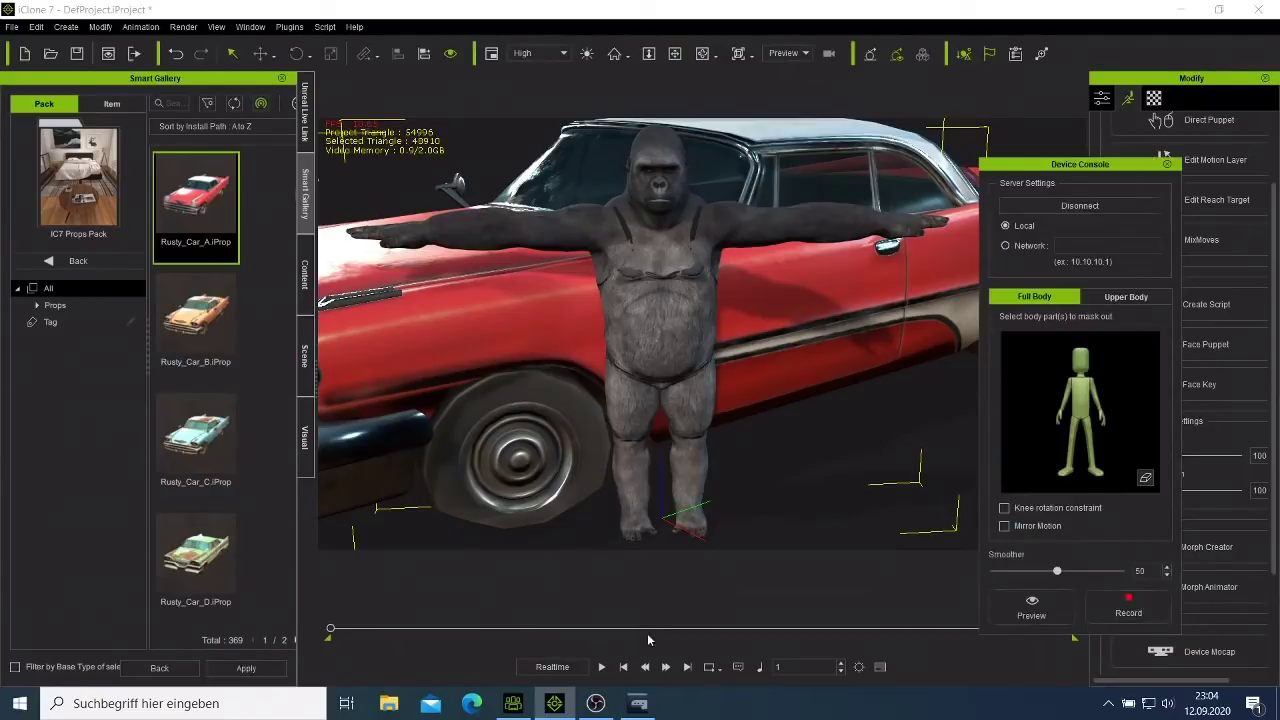
click(637, 703)
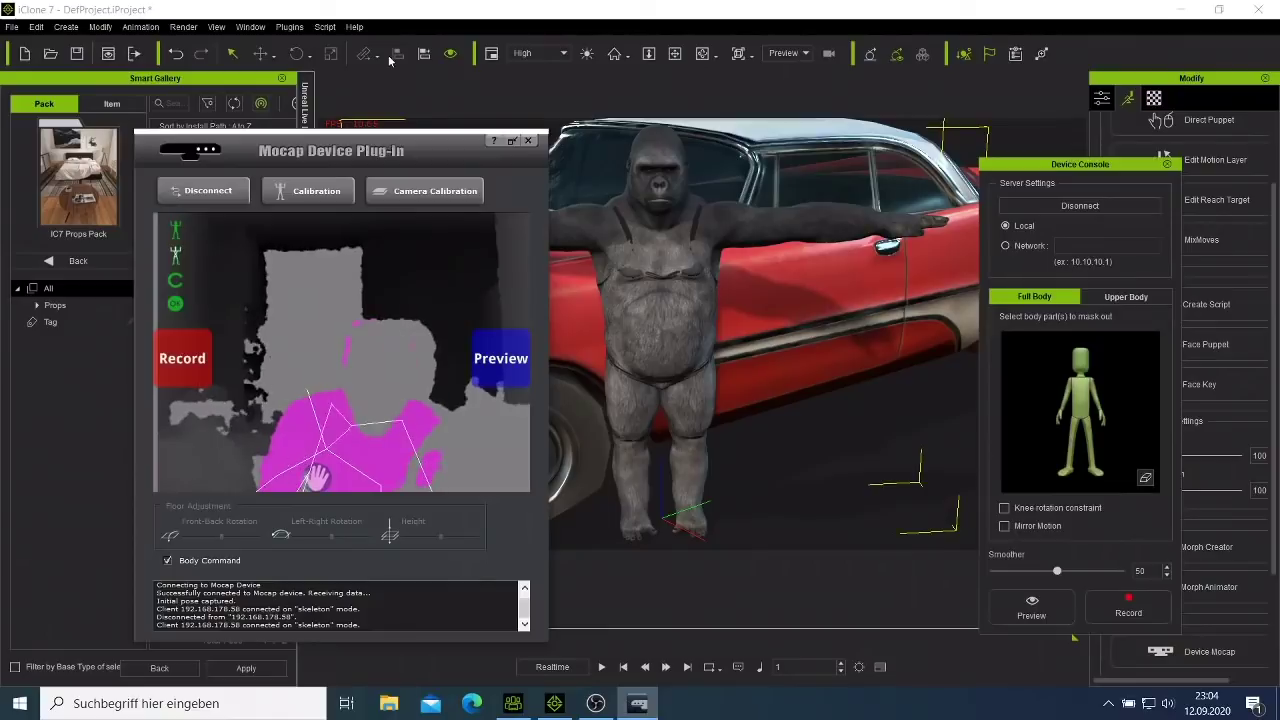
- Shrink the Mocap Device Plug-in to its compact preview over the gallery and move the Device Console clear of the gorilla
drag(390, 145, 288, 95)
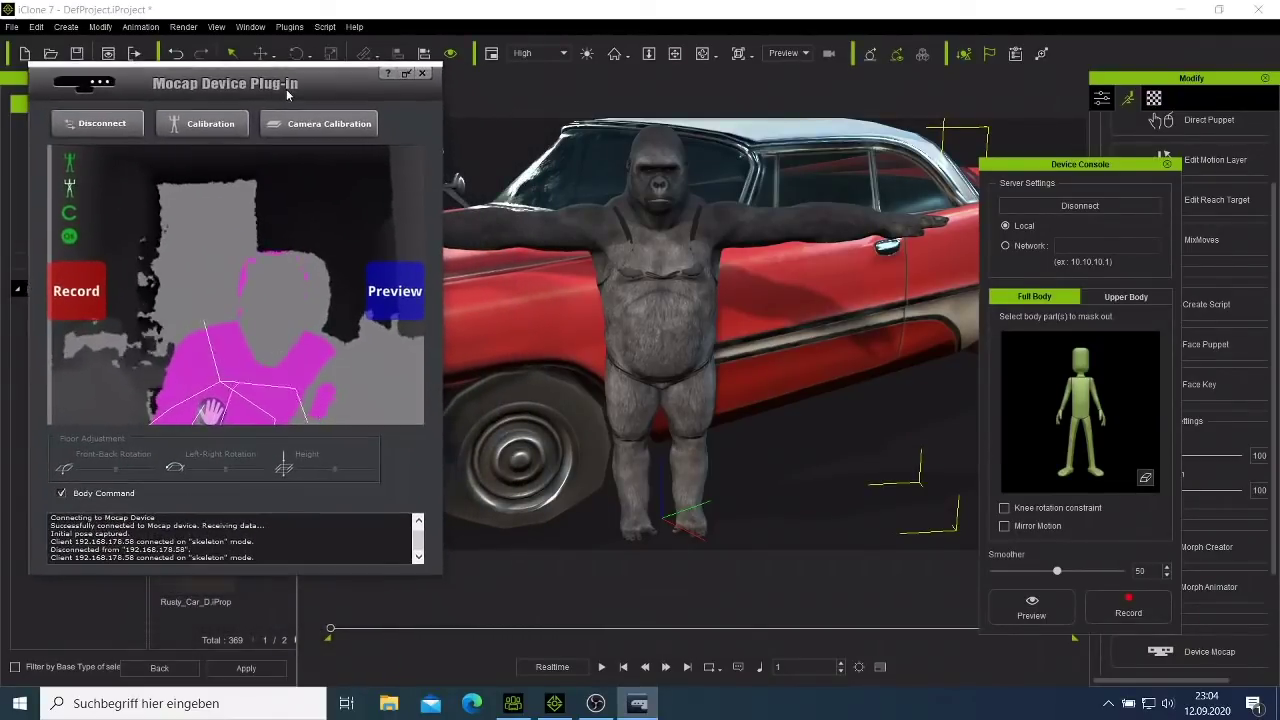
click(405, 75)
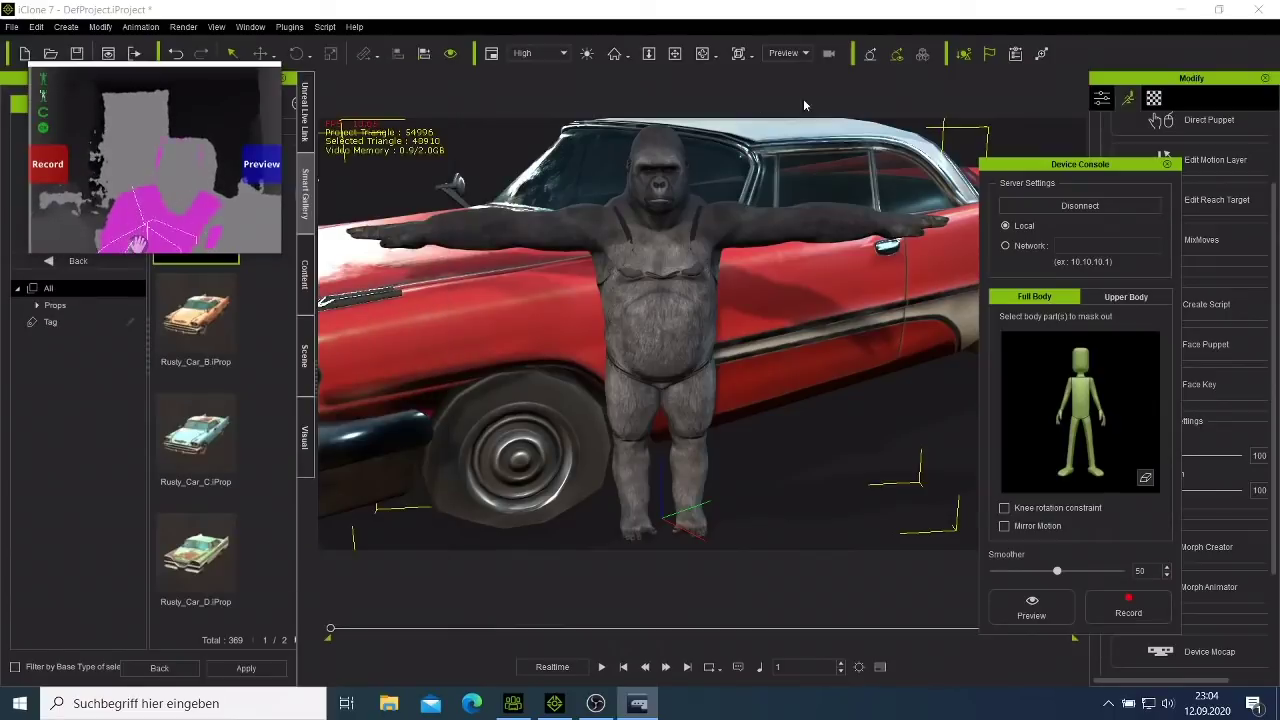
drag(1090, 169, 1181, 127)
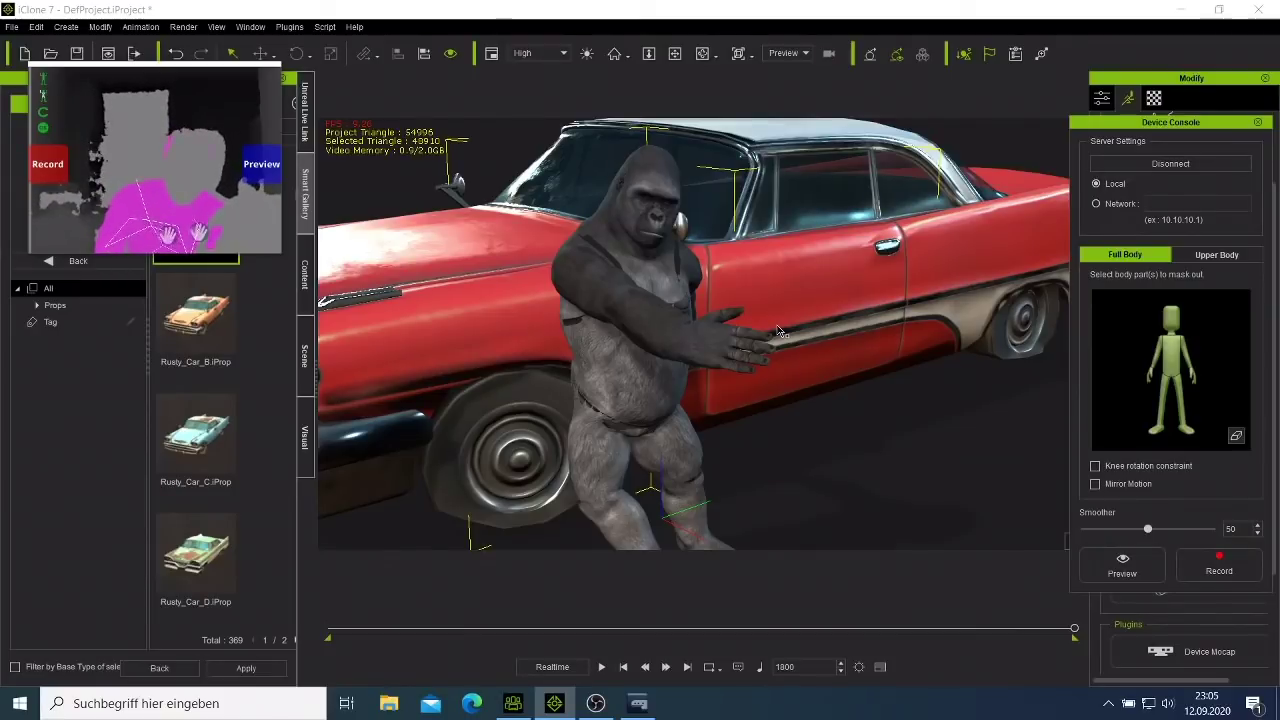
- Try to activate the Move transform on the posed gorilla and view it from the front end of the red car
right_click(830, 281)
mouse_move(921, 292)
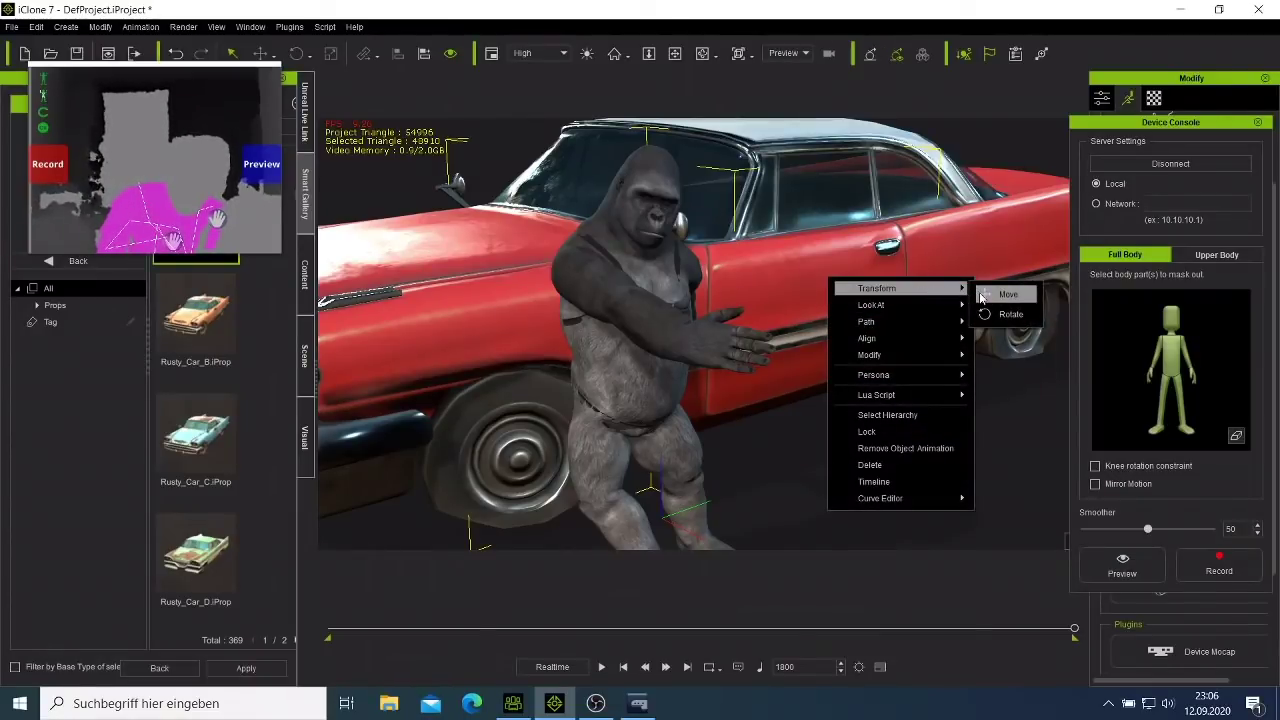
click(1005, 295)
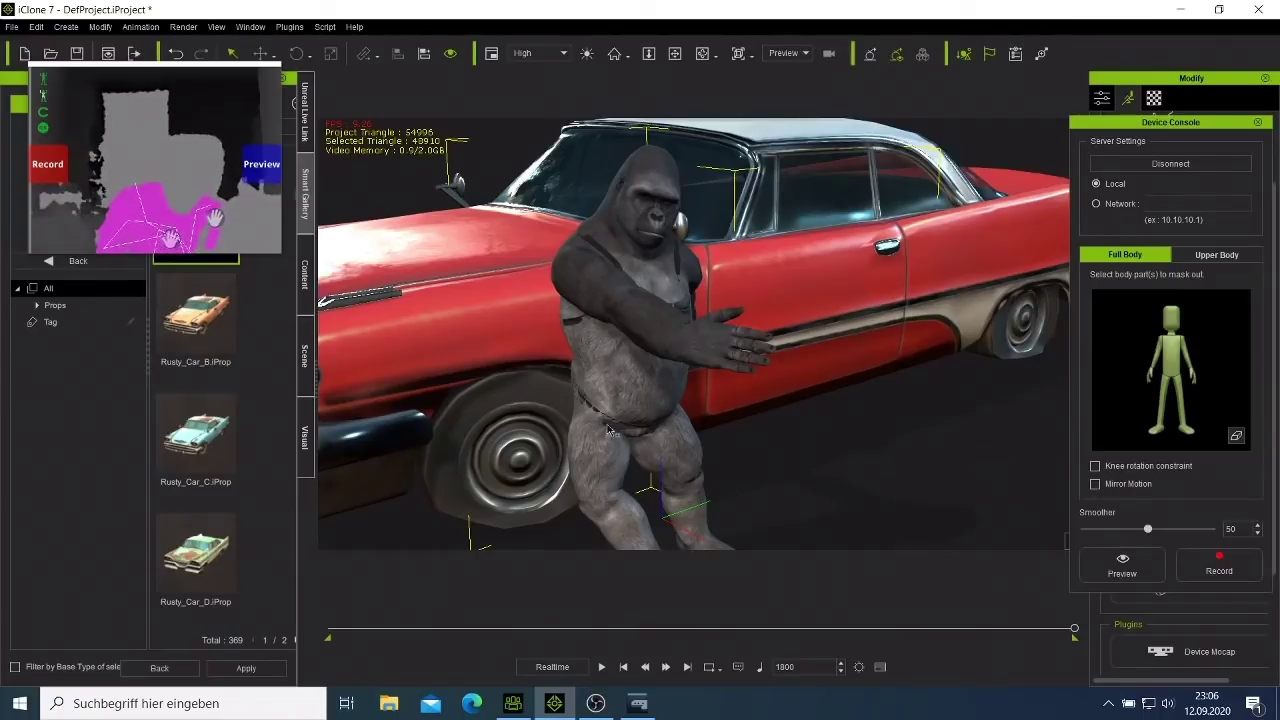
click(701, 55)
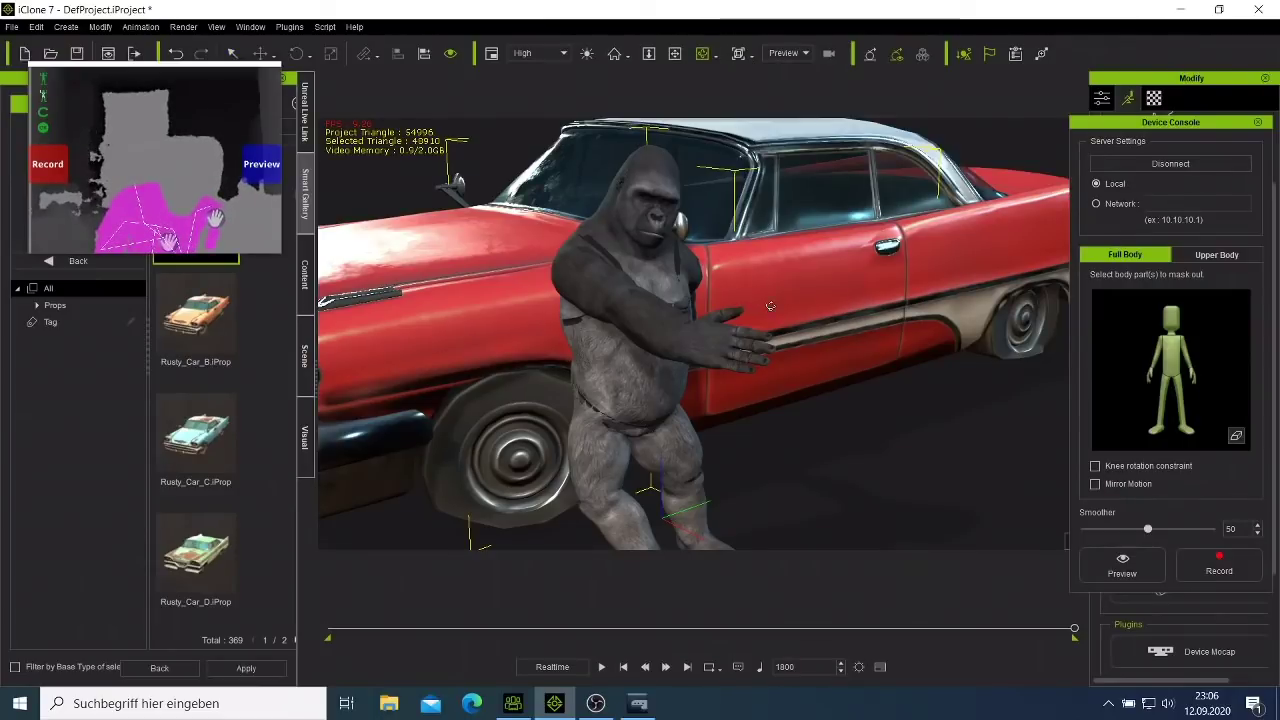
drag(793, 309, 1064, 184)
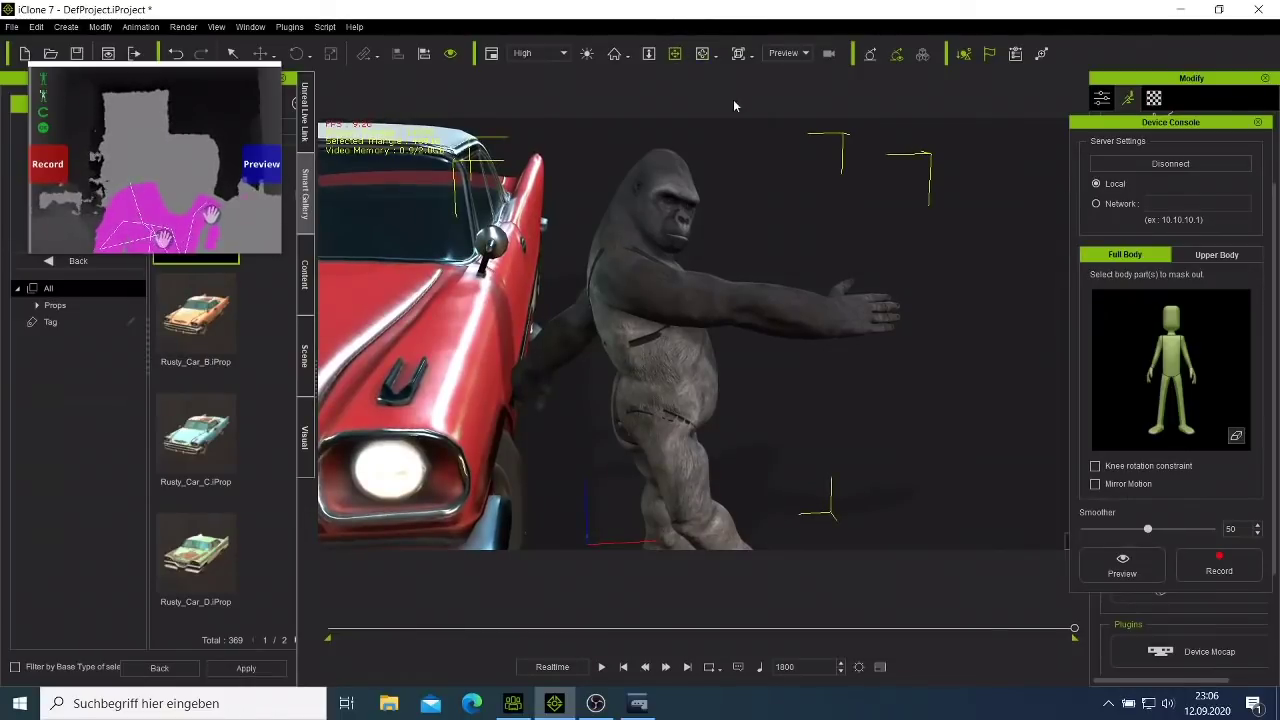
drag(726, 180, 855, 156)
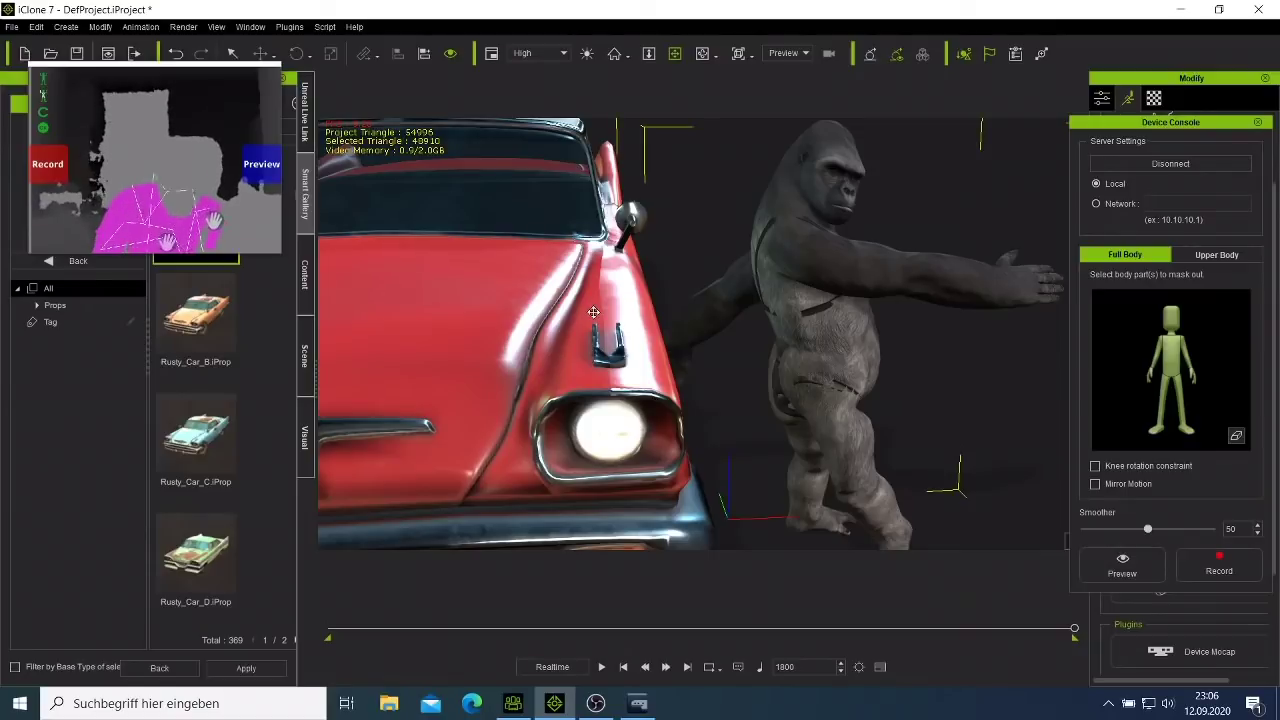
- Disconnect the Device Console from the local server and try the Move transform on the gorilla
click(1173, 165)
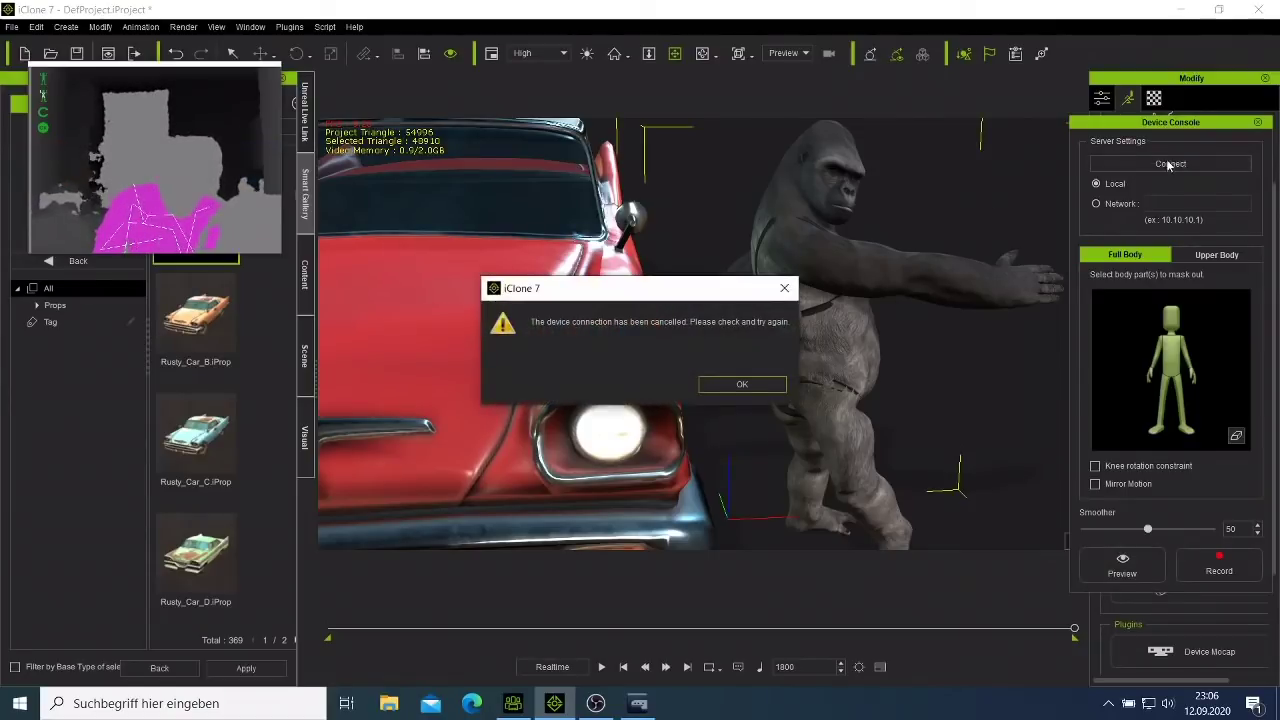
click(742, 384)
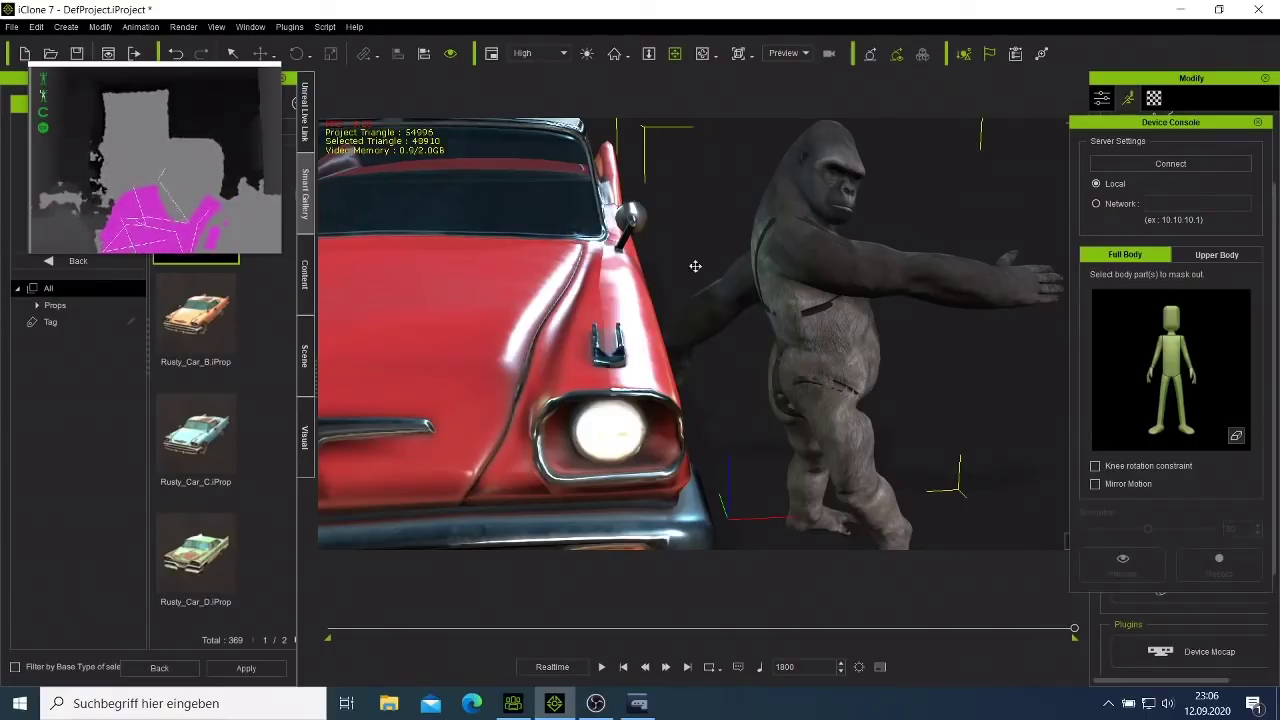
right_click(556, 316)
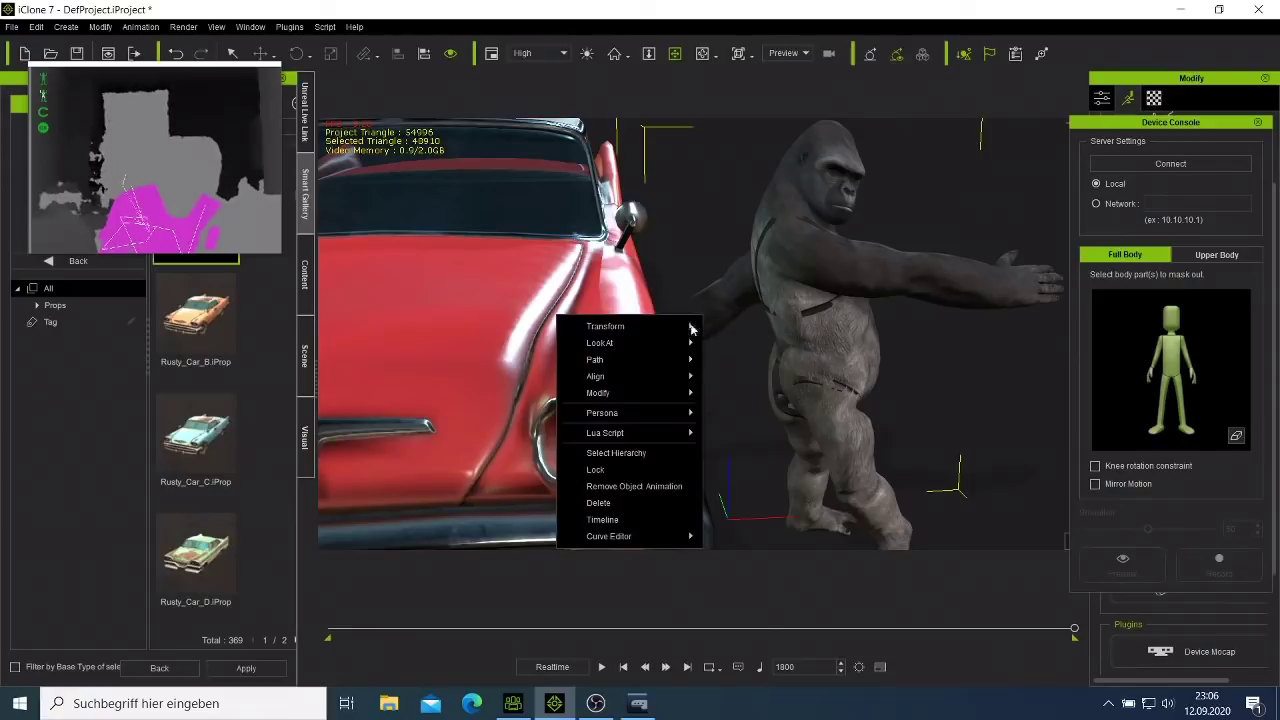
mouse_move(688, 327)
click(735, 332)
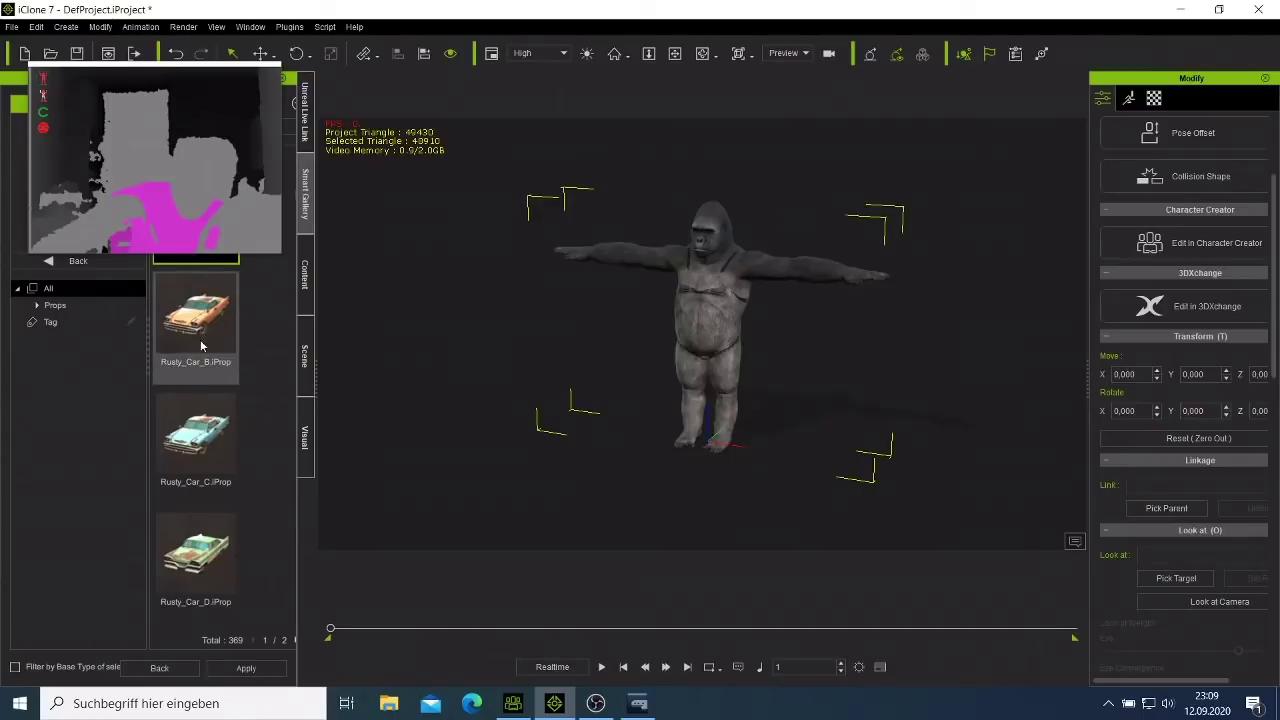
- Add the red Rusty_Car_A prop to the scene, beside and slightly behind the gorilla
scroll(200, 339, up, 2)
drag(201, 285, 482, 310)
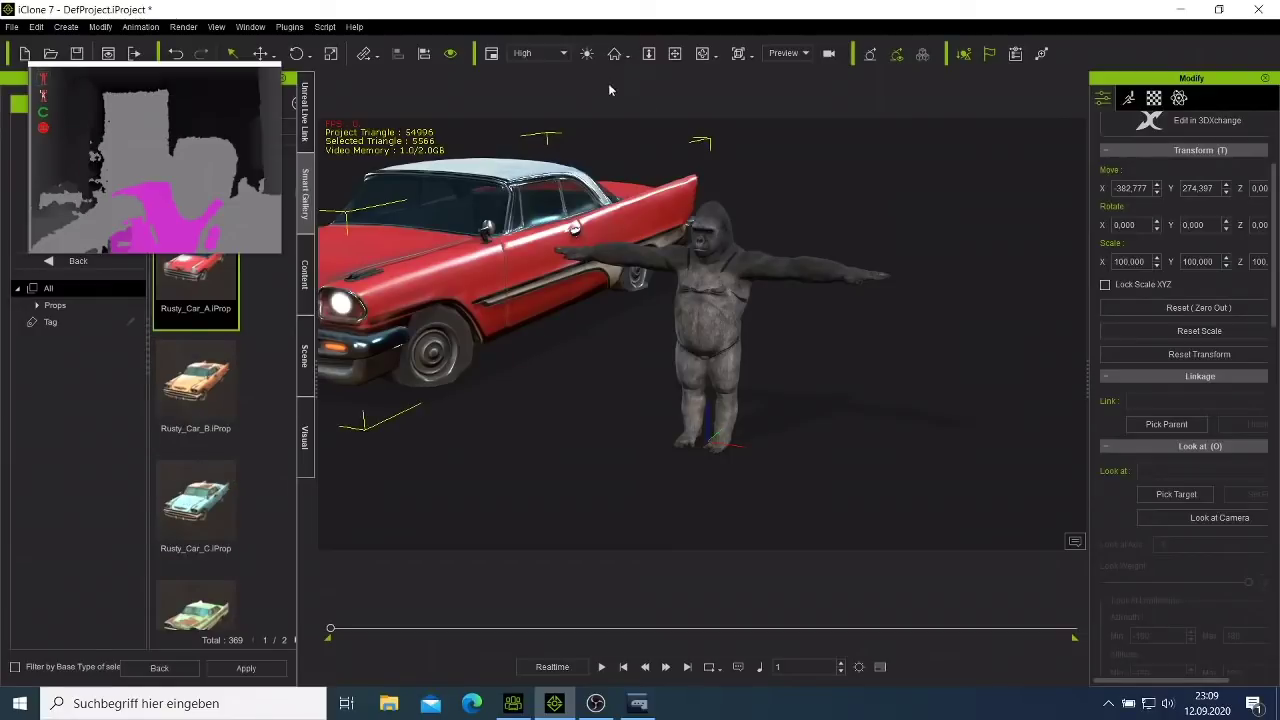
- Select the gorilla and rotate it about 11 degrees around its vertical axis so it faces the camera
click(705, 377)
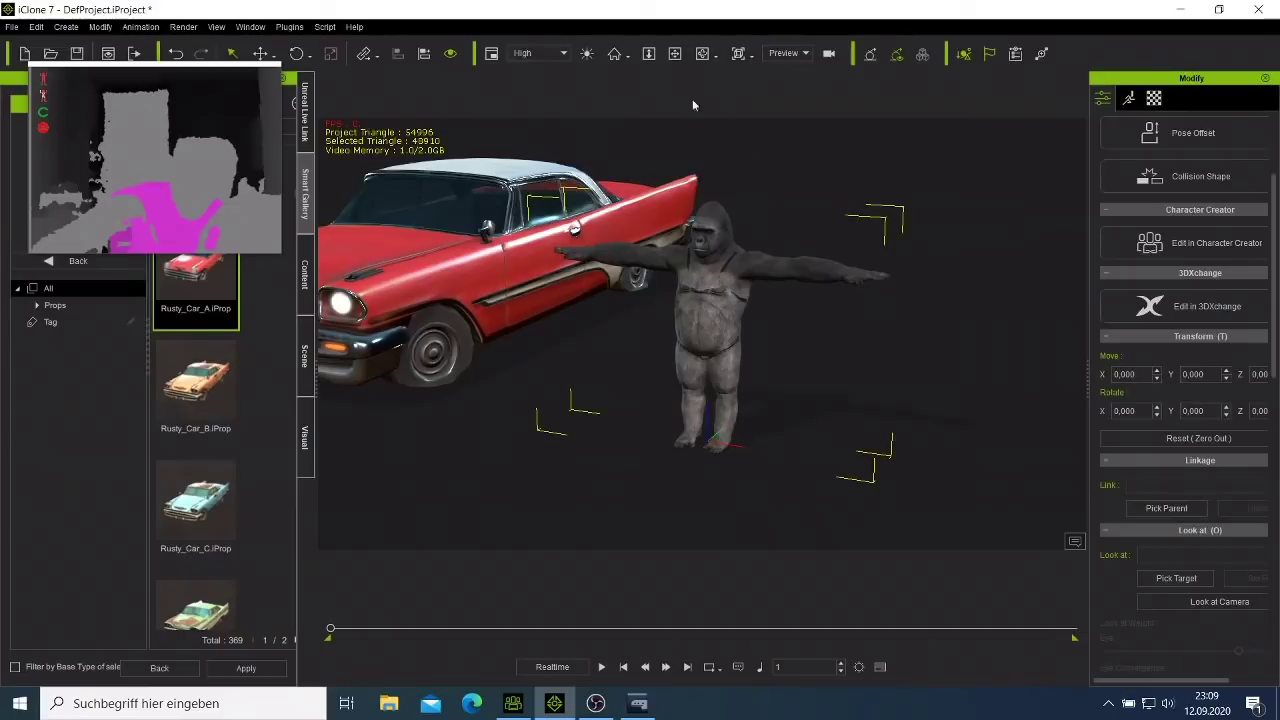
right_click(708, 282)
mouse_move(795, 290)
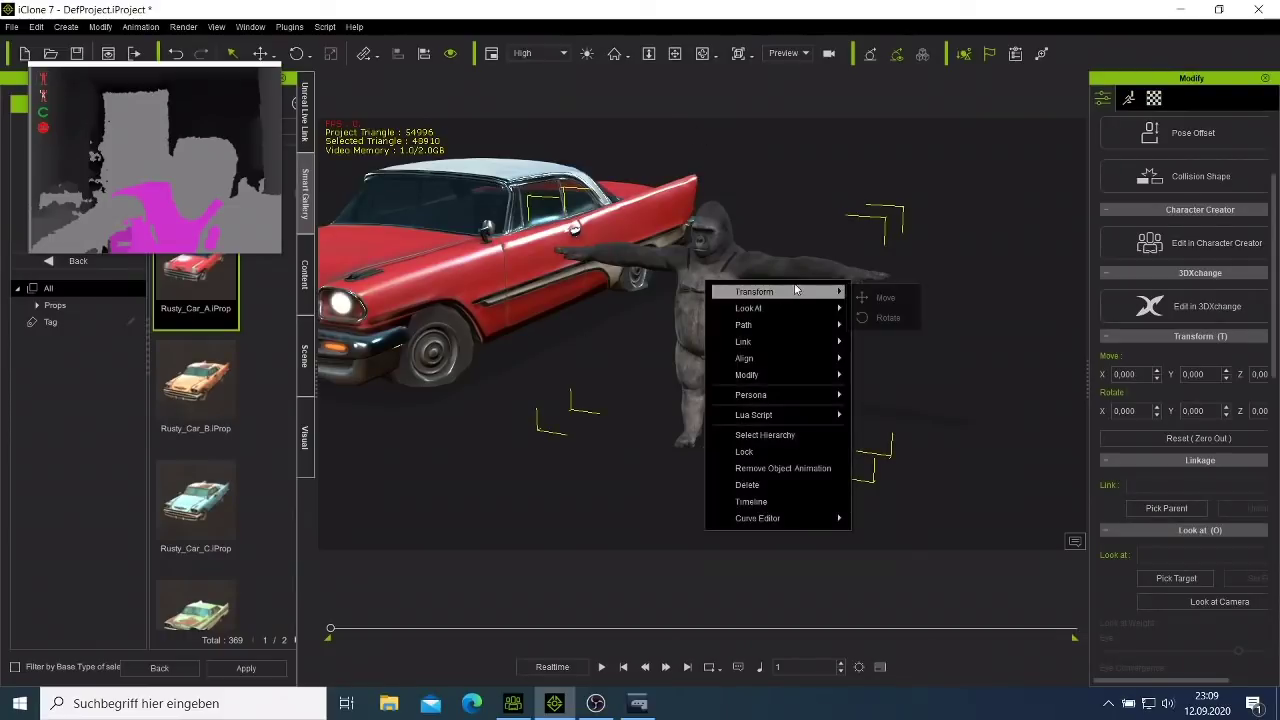
click(882, 317)
mouse_move(670, 467)
mouse_down()
mouse_move(687, 468)
mouse_move(674, 466)
mouse_up()
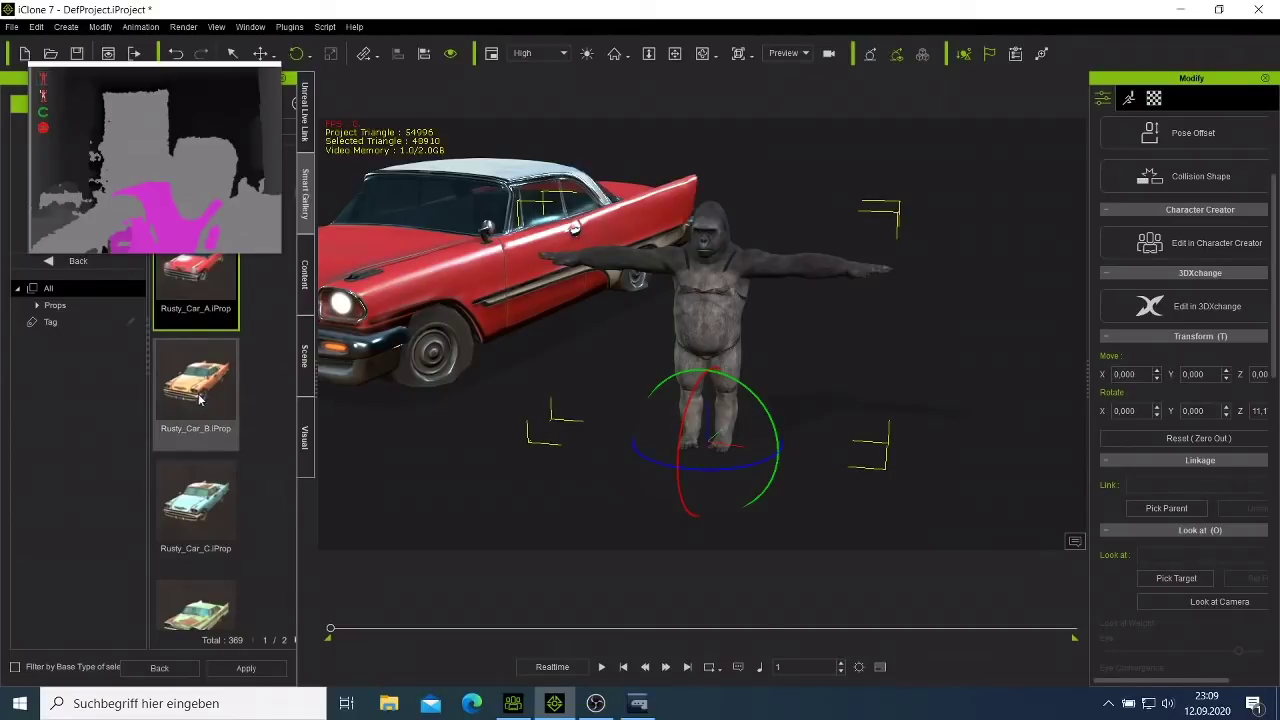
- Add the Rusty_Car_C prop on the gorilla's other side and rotate it about 52 degrees around its vertical axis
drag(195, 500, 880, 349)
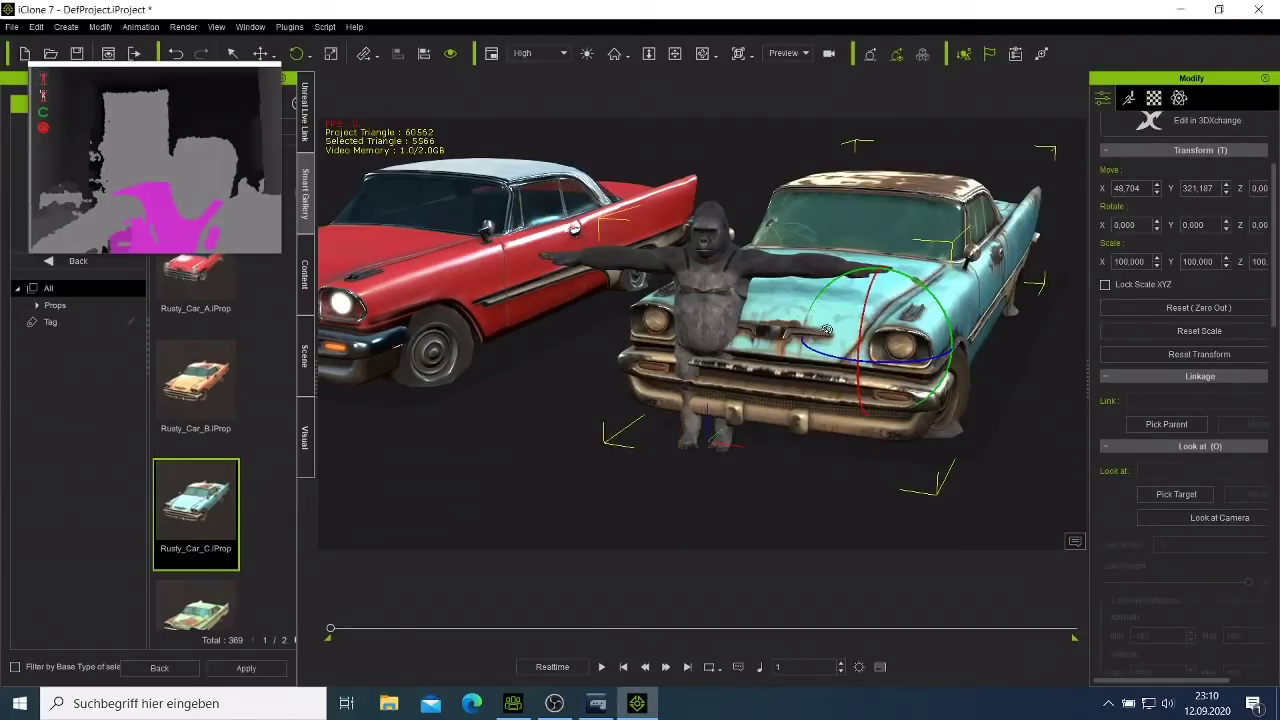
drag(822, 356, 854, 378)
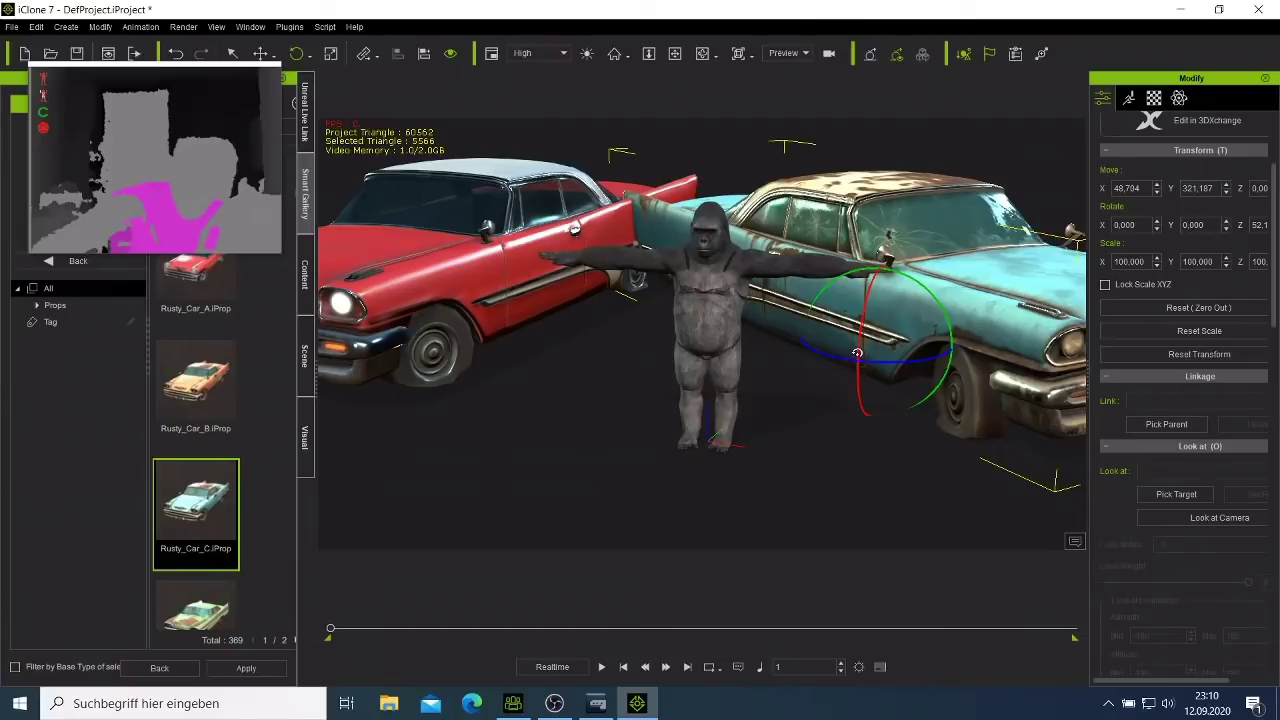
- Move the turquoise car away from the gorilla to about X 155.5 and Z 20.9, so the two cars' tails nearly meet
right_click(856, 340)
mouse_move(990, 357)
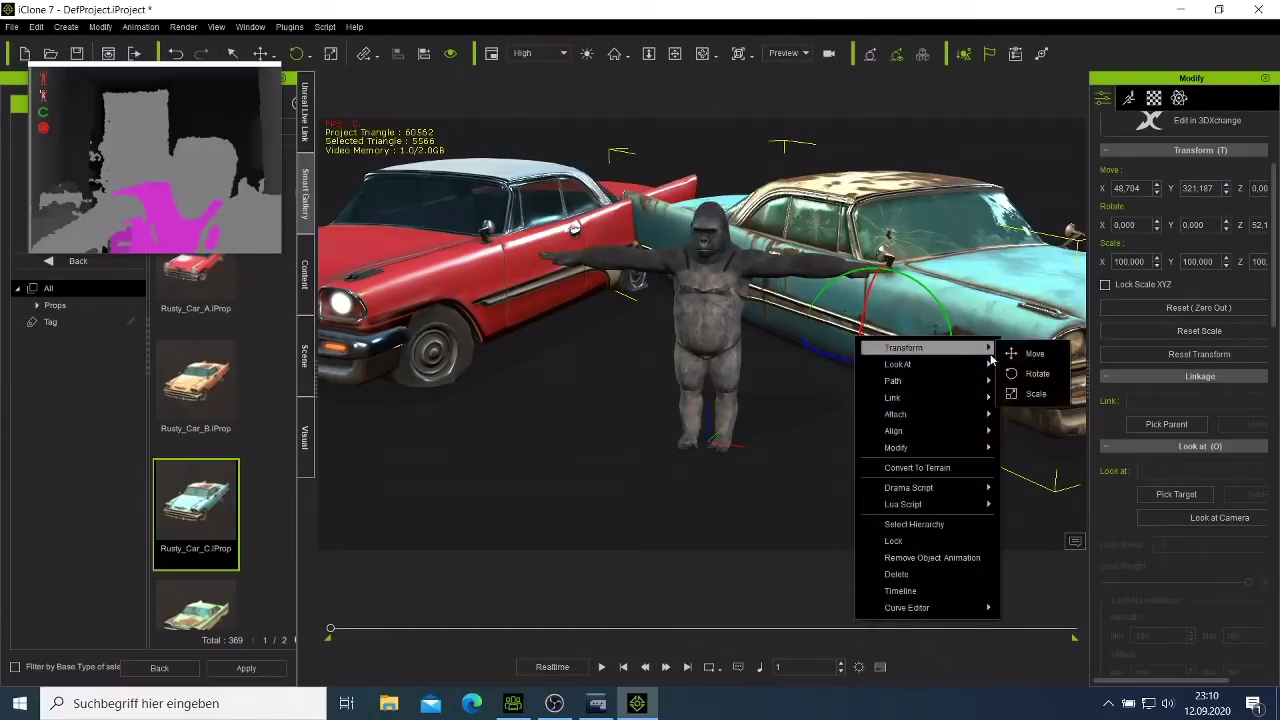
click(1021, 358)
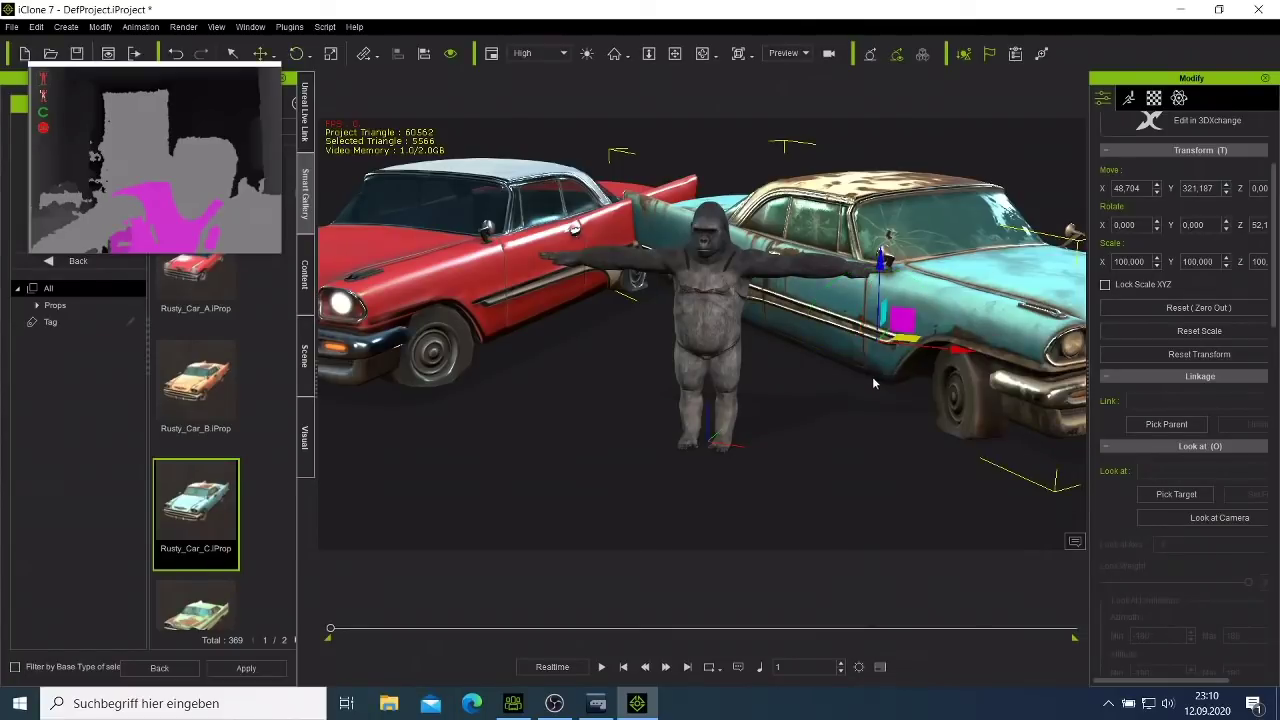
drag(896, 320, 998, 317)
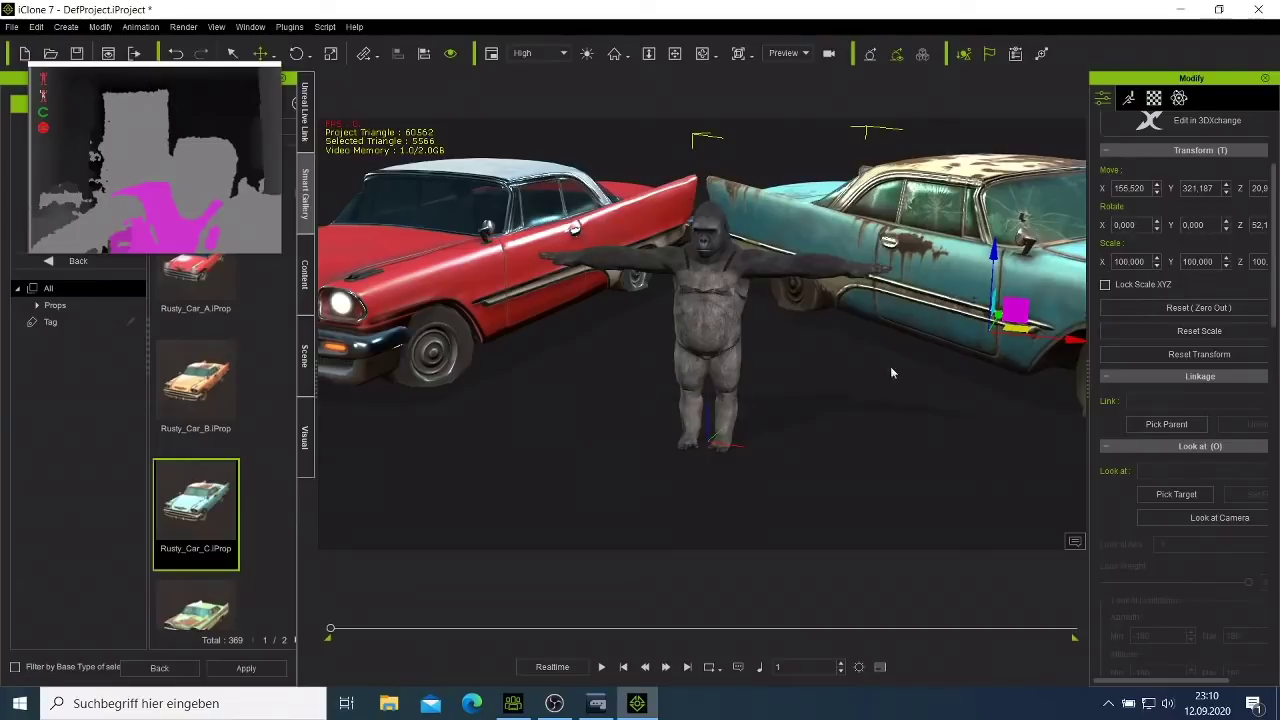
- Frame the gorilla between the two cars, select it and open its Device Mocap console
scroll(861, 394, up, 2)
click(675, 53)
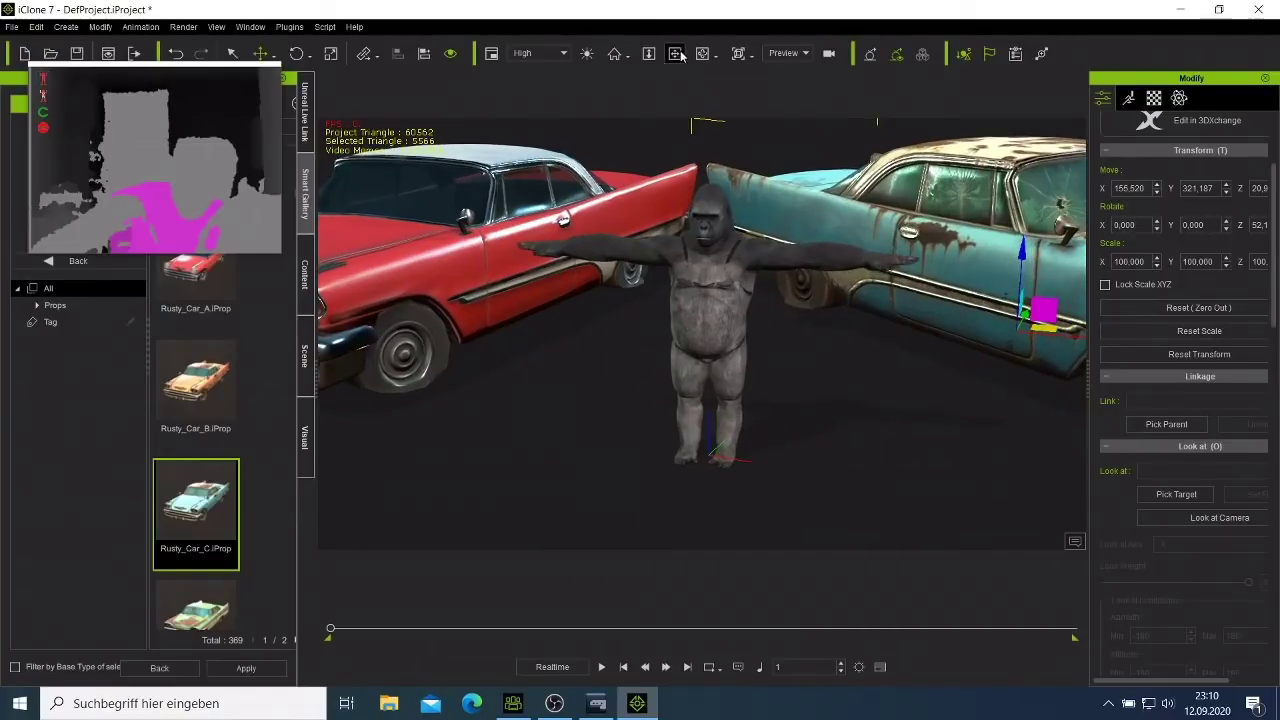
mouse_move(763, 317)
mouse_down()
mouse_move(764, 334)
mouse_move(748, 327)
mouse_up()
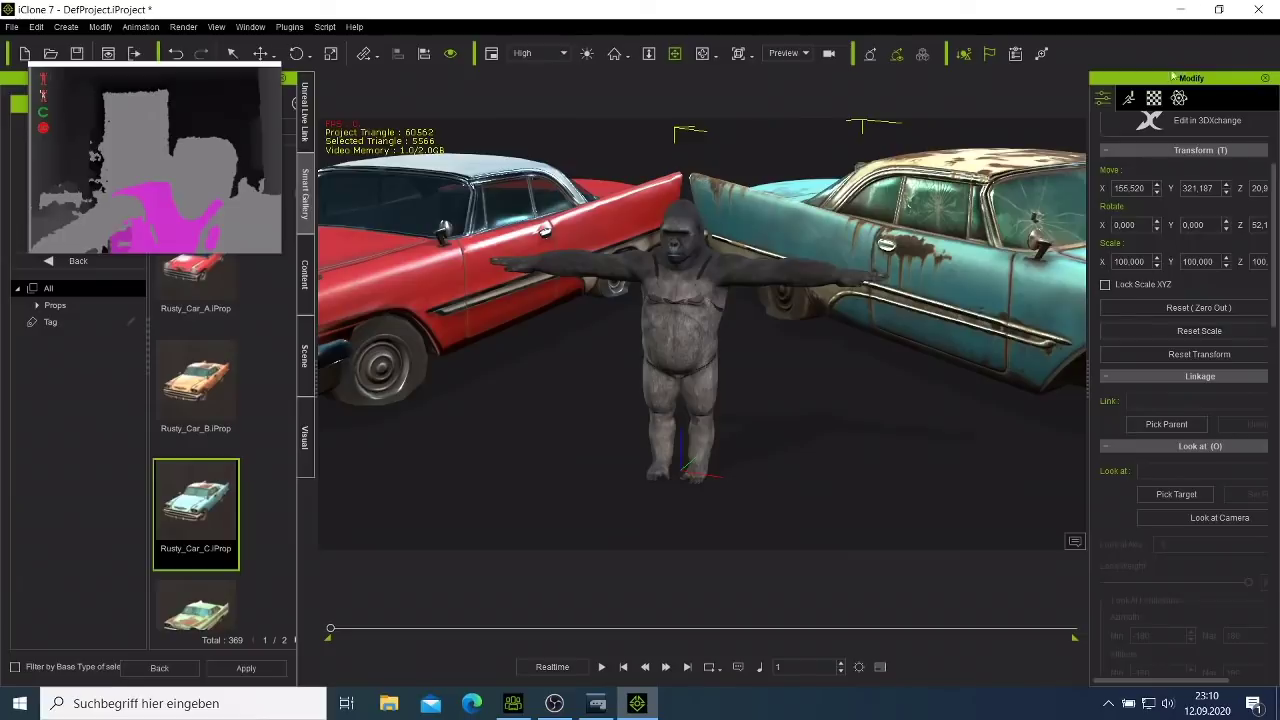
click(650, 330)
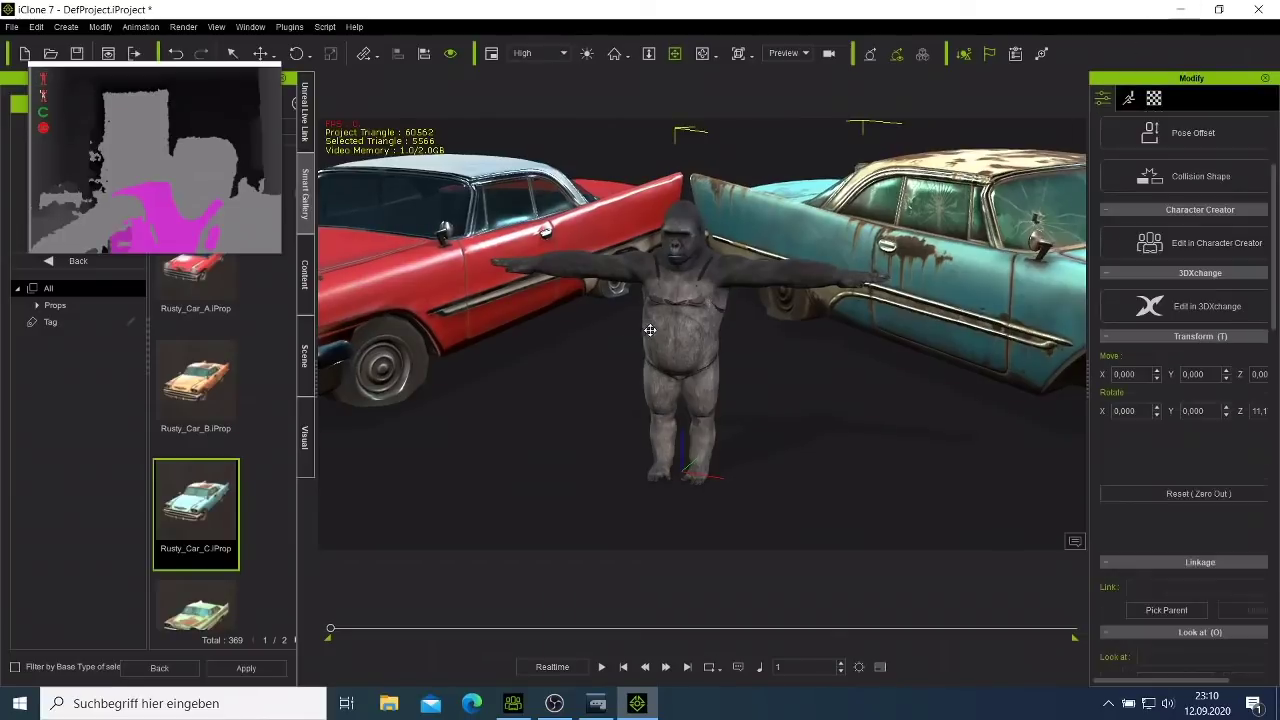
click(1129, 97)
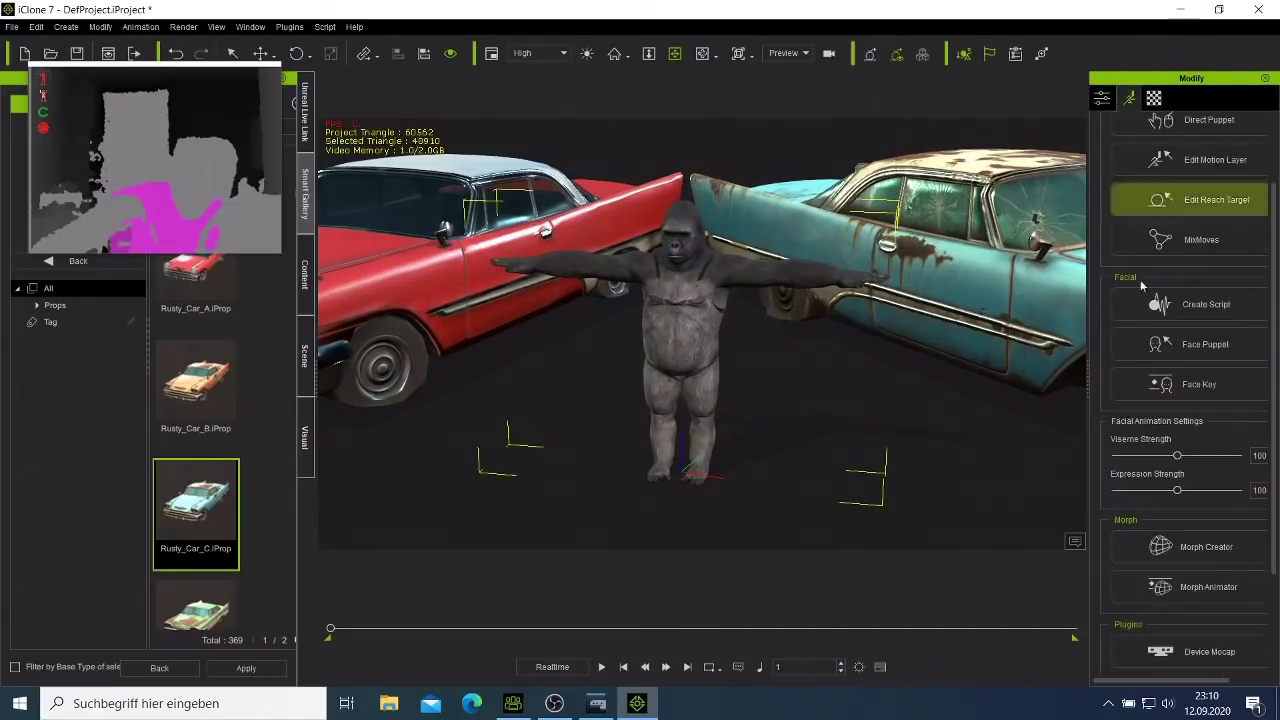
click(1209, 651)
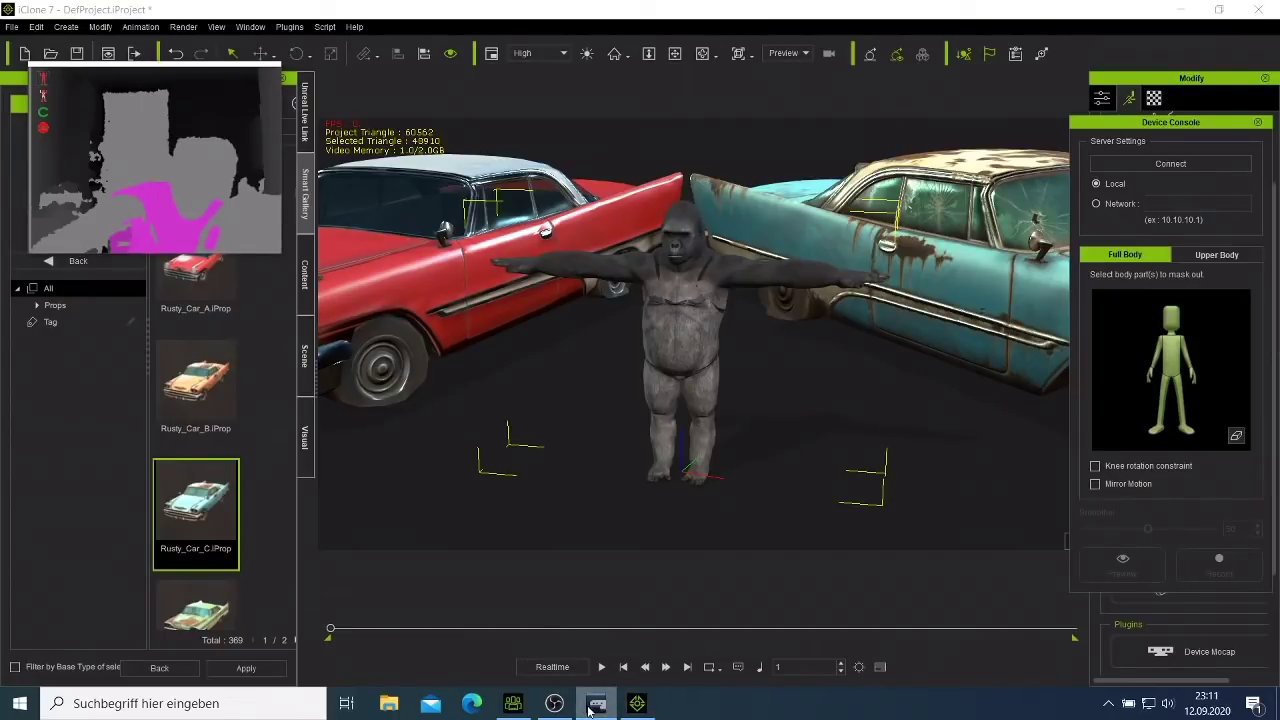
- Minimize iClone, restore the Mocap Device Plug-in to full size, and disconnect and reconnect the mocap device
click(1181, 9)
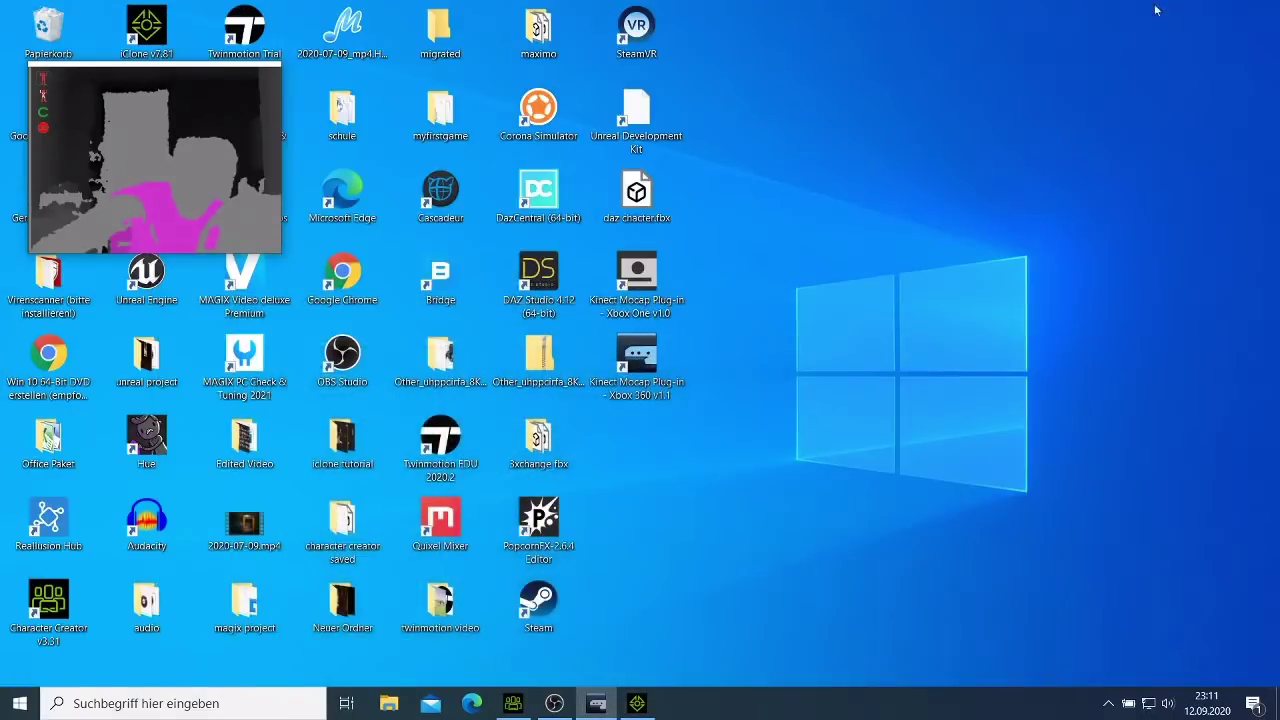
double_click(173, 85)
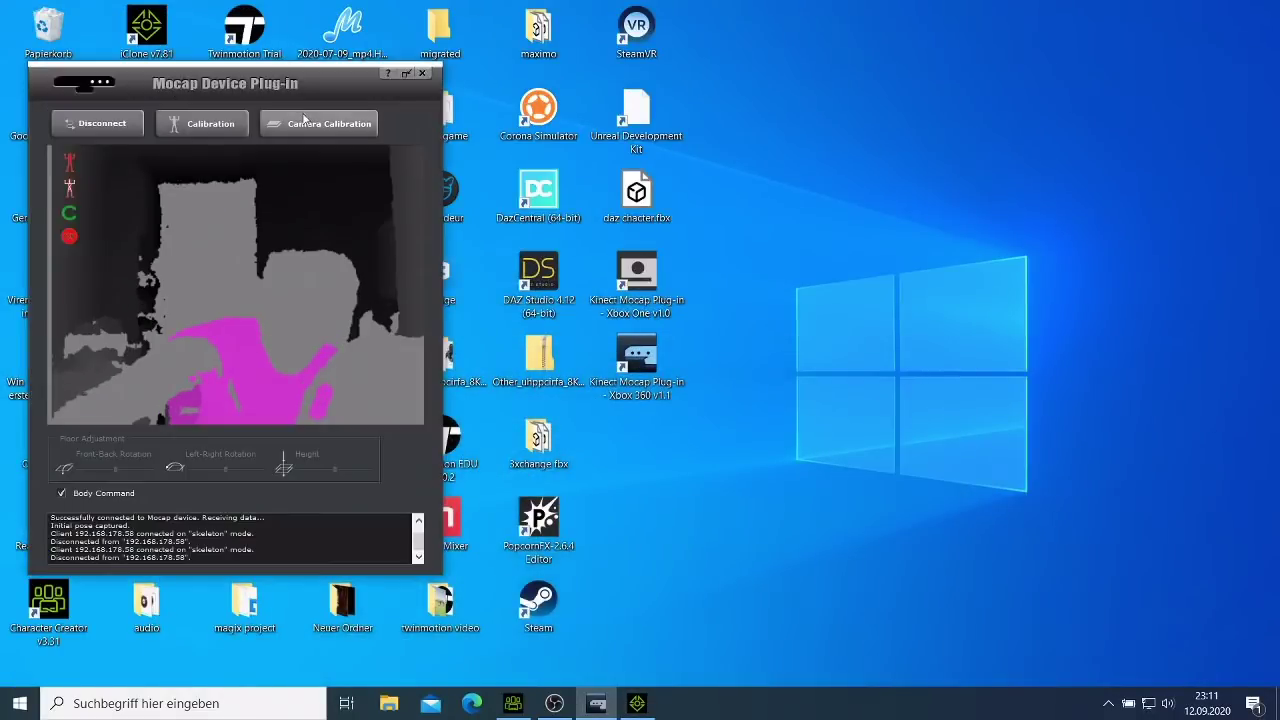
click(100, 123)
click(101, 123)
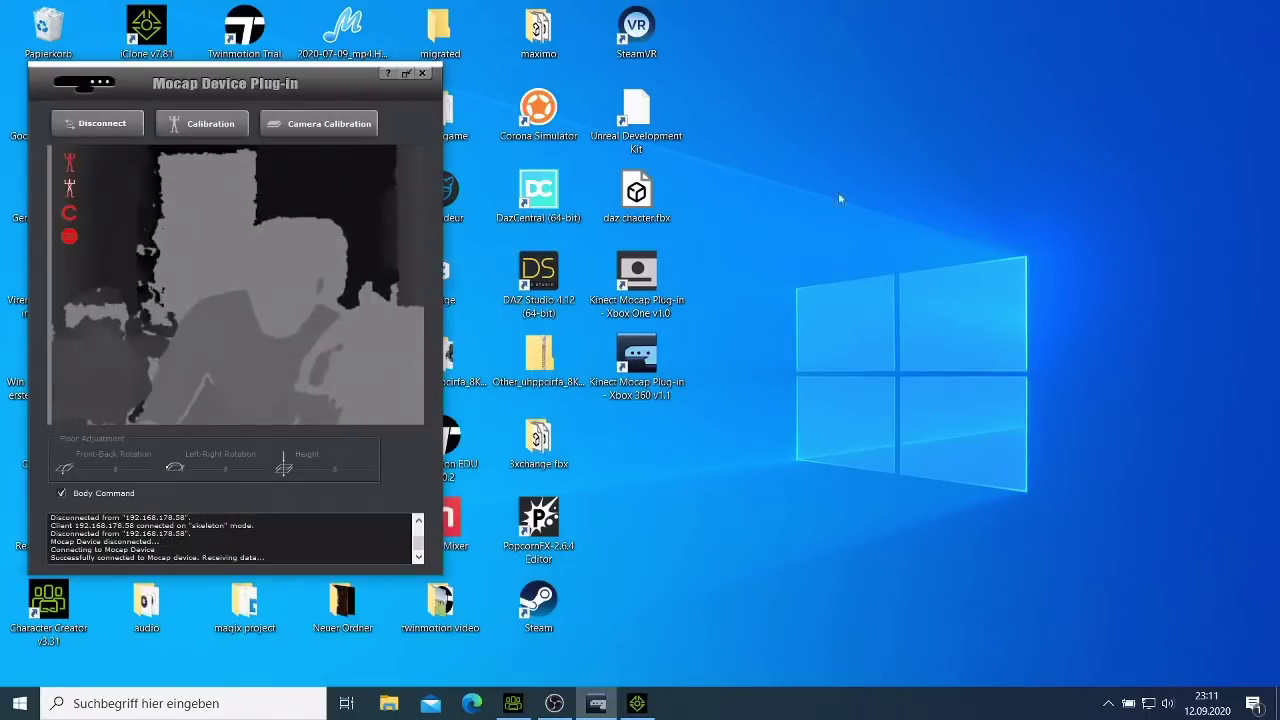
- Return to iClone with the plug-in window in front and connect the Device Console to the local server
click(636, 705)
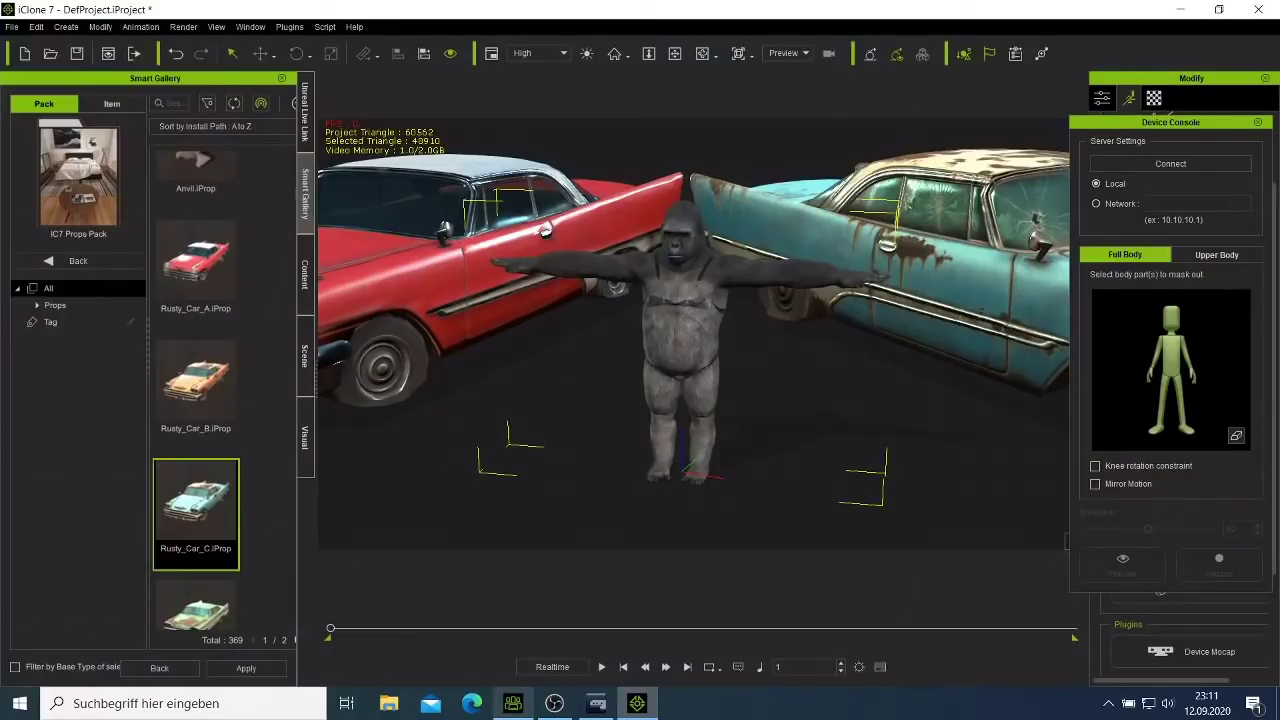
click(597, 703)
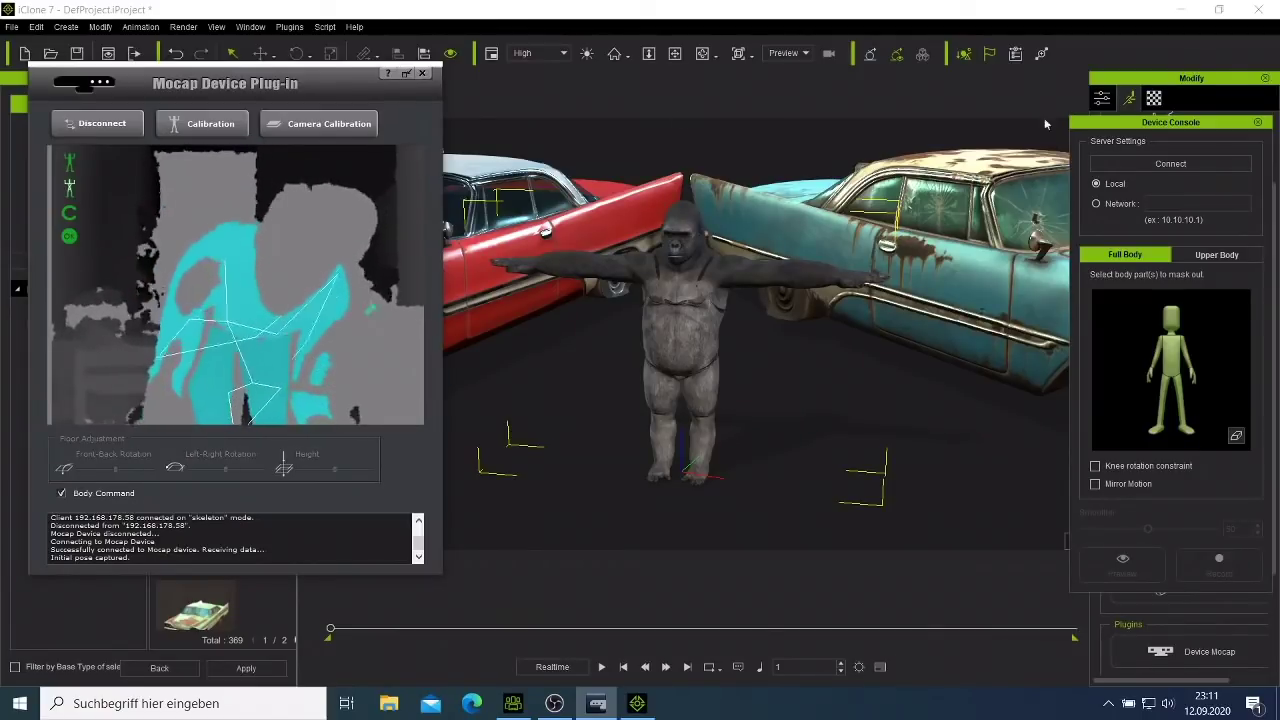
click(1153, 172)
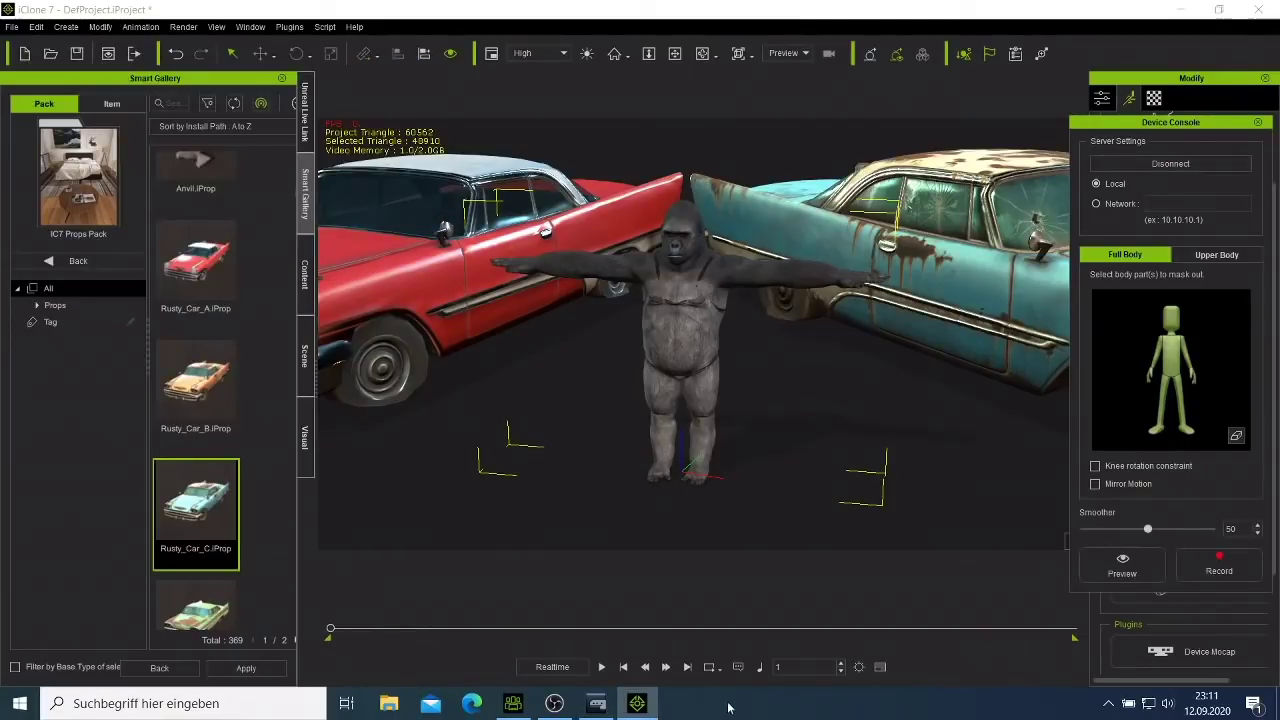
- Bring the plug-in forward in its compact view and start the live mocap preview on the gorilla
click(597, 703)
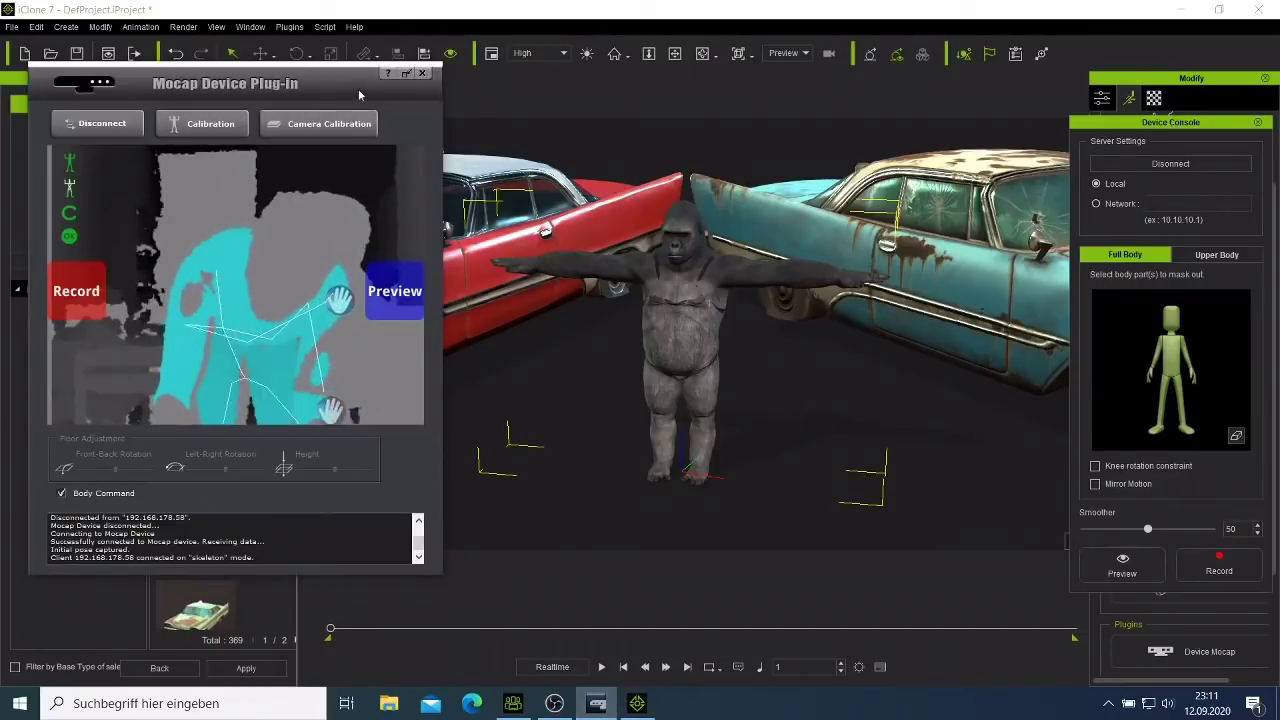
click(406, 75)
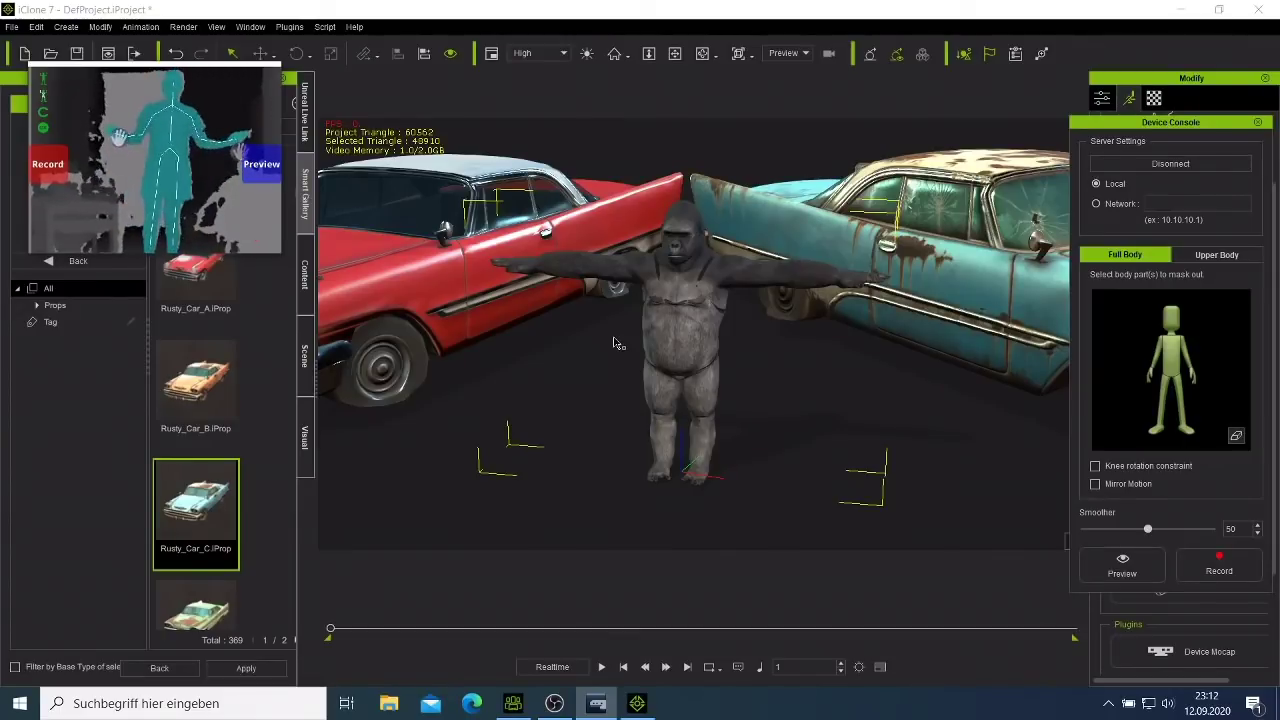
key(space)
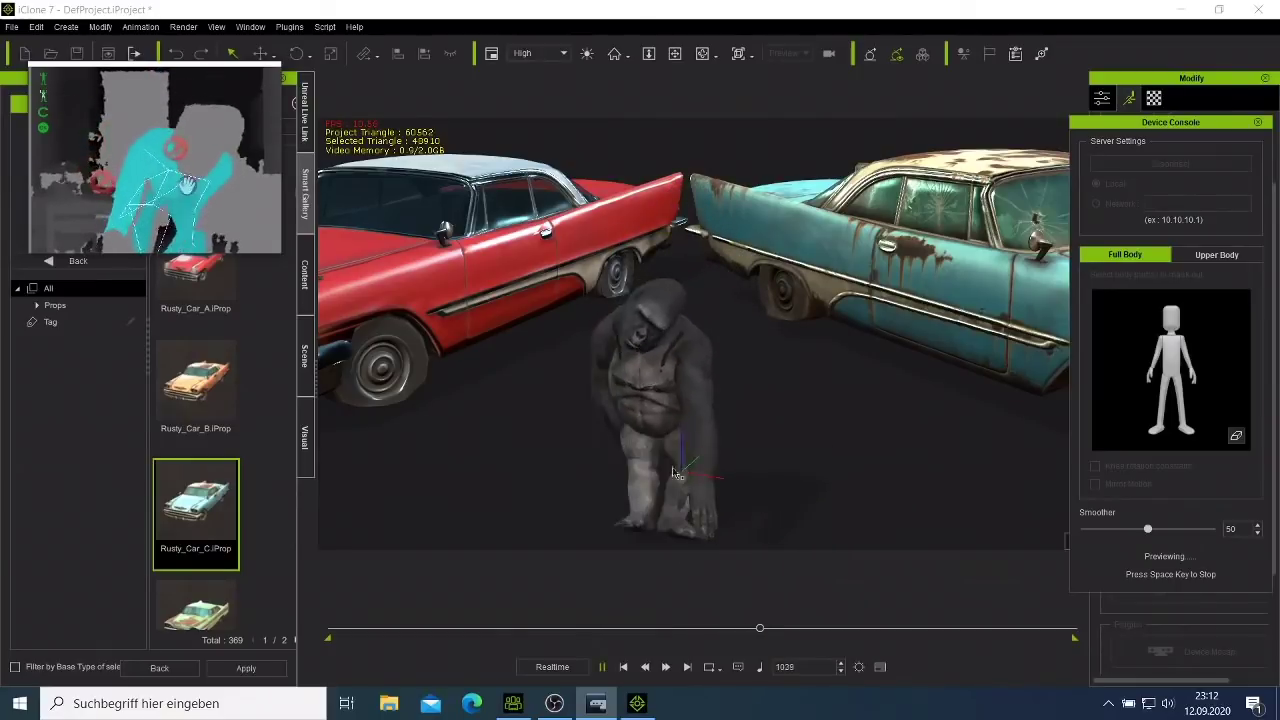
- Stop the live mocap preview and set the project's total frames to 3000
click(602, 667)
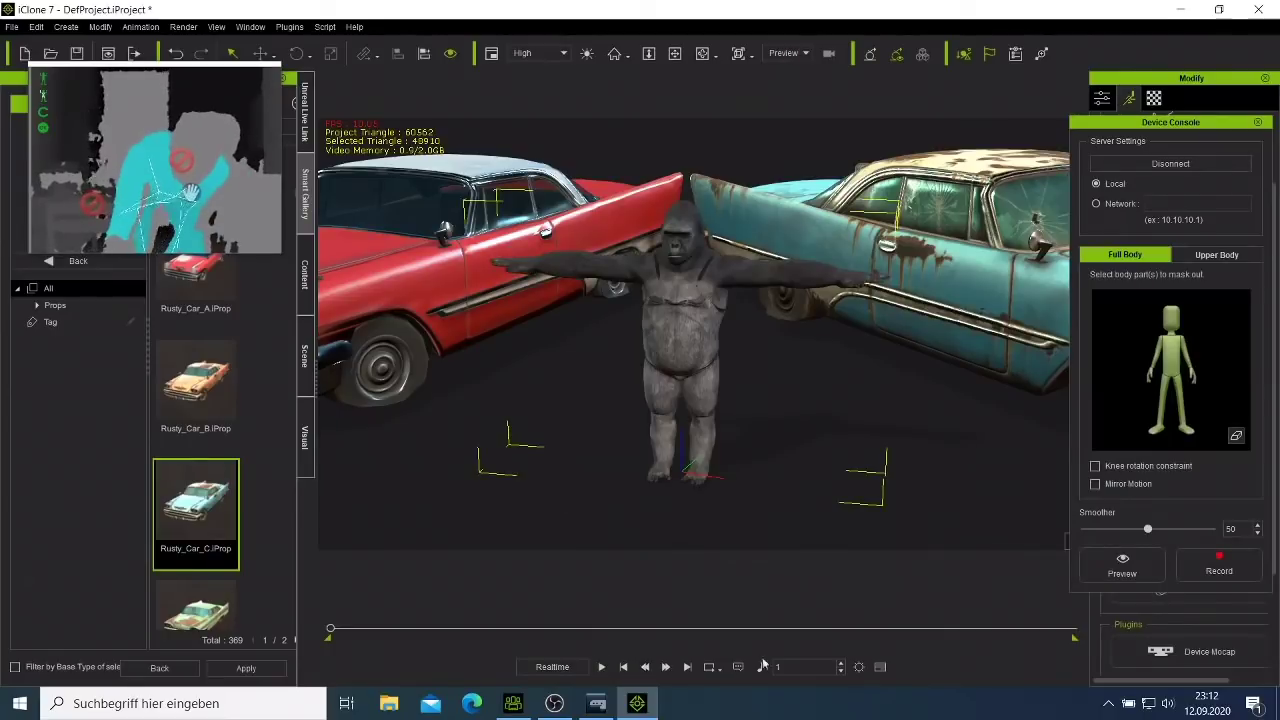
click(857, 668)
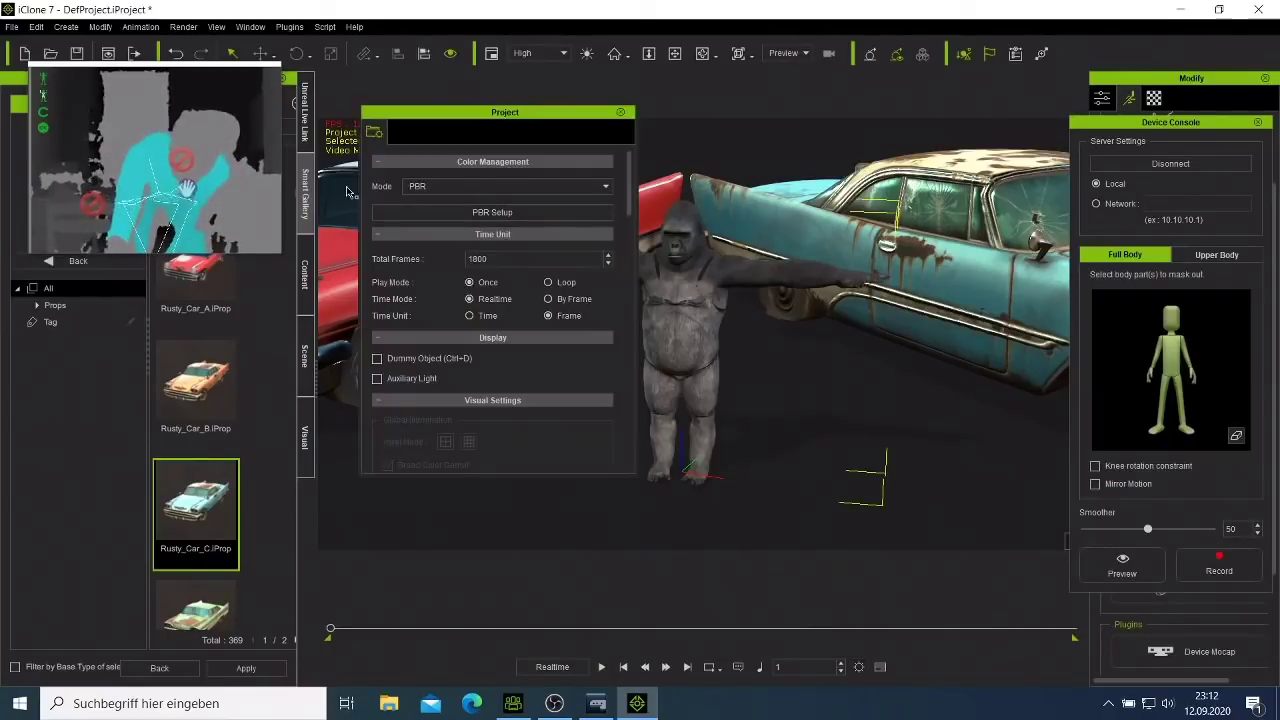
double_click(477, 258)
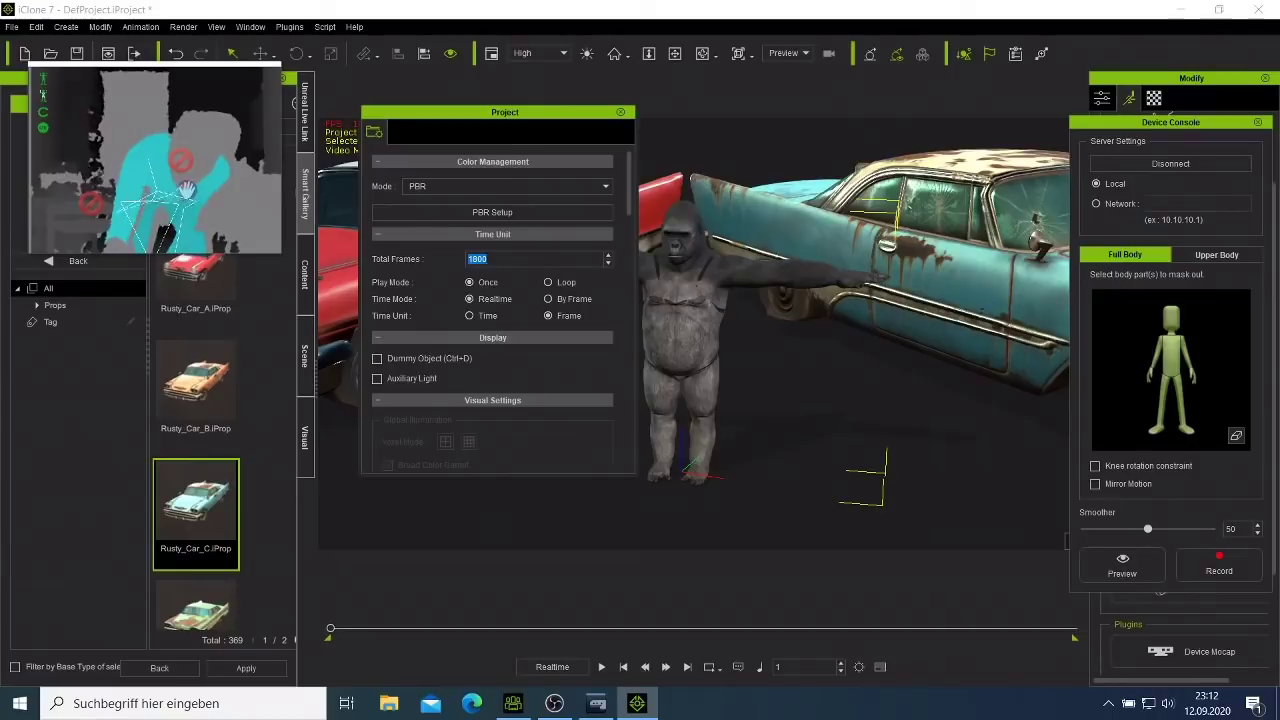
text(3000)
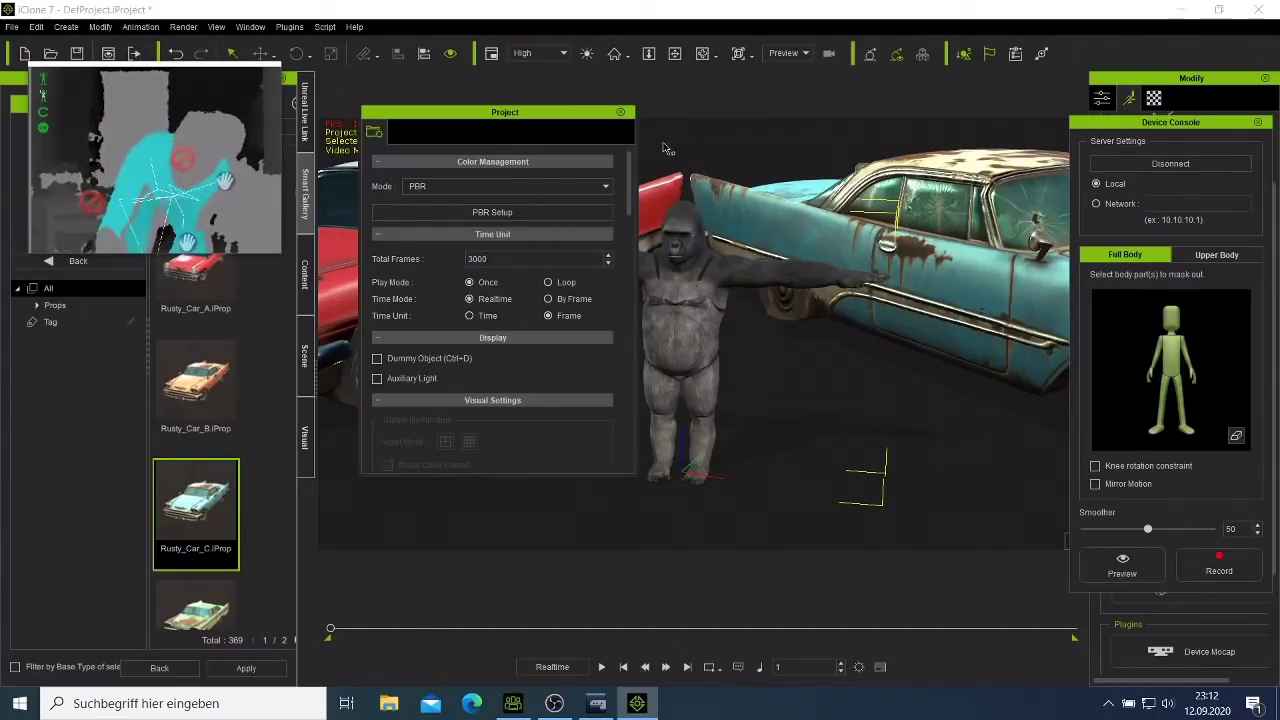
click(620, 112)
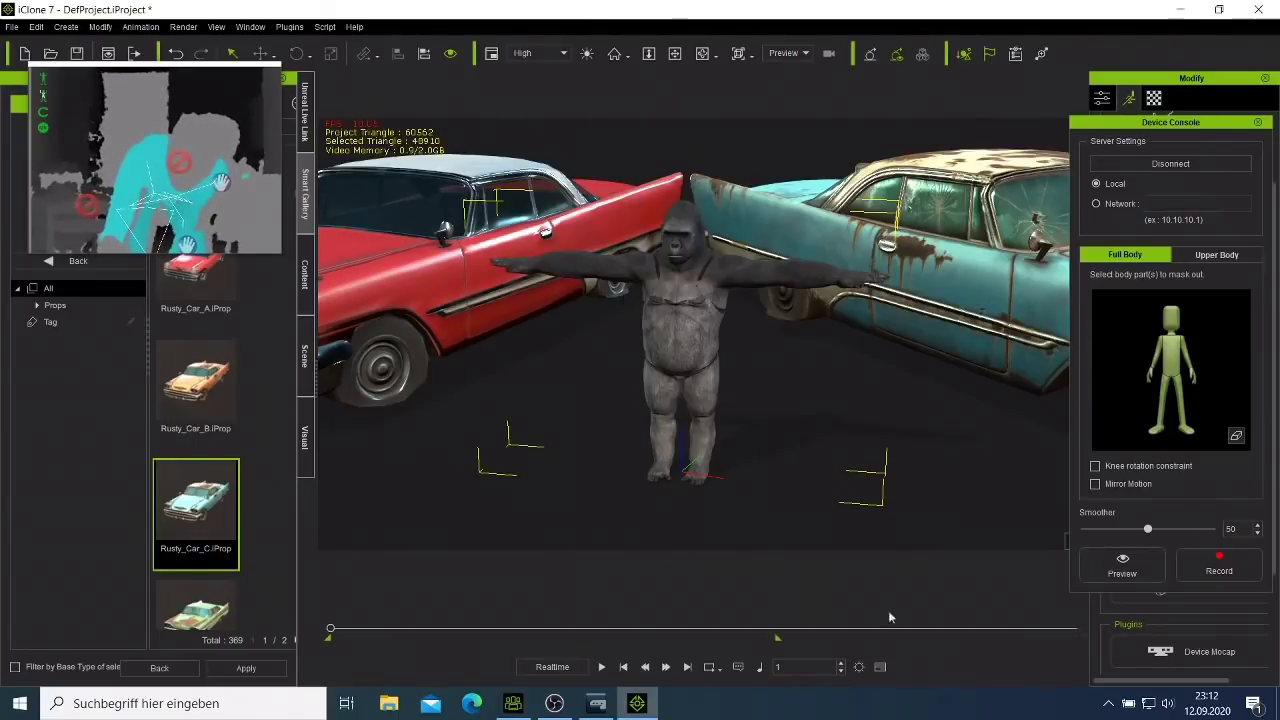
- Record a full-body mocap take on the gorilla and play it back
click(1218, 570)
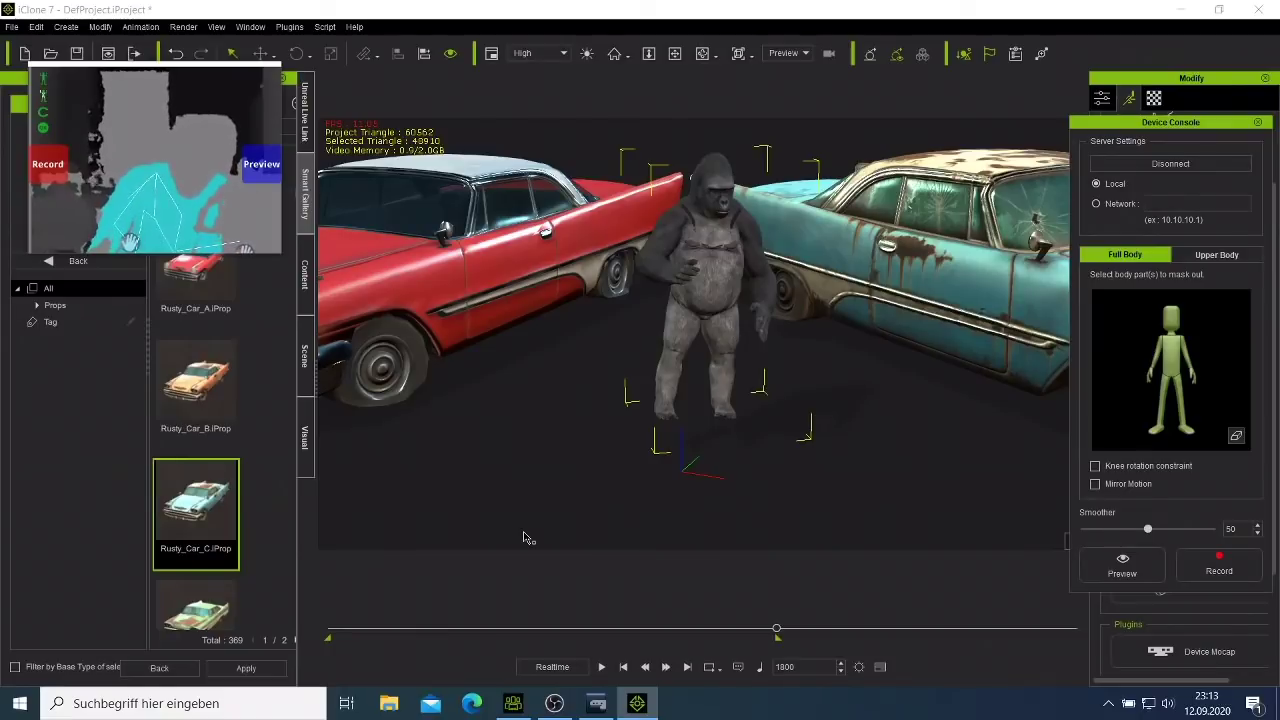
click(600, 667)
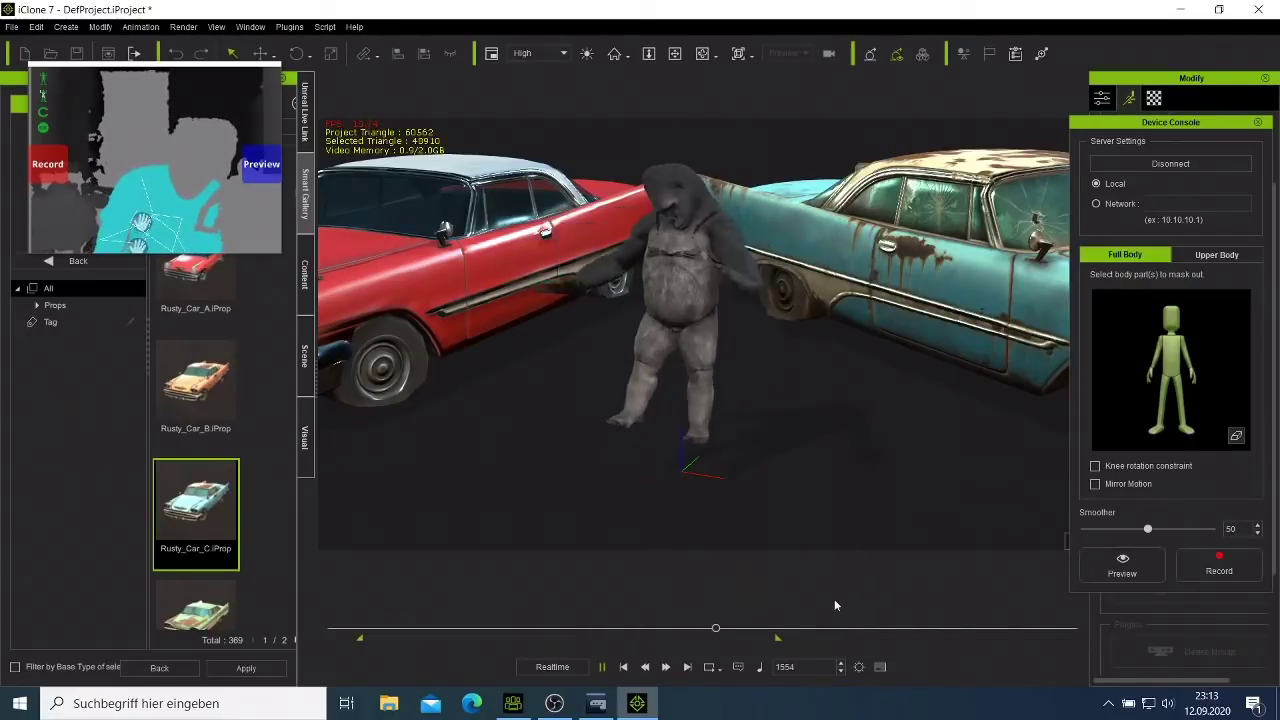
- Extend the playback range to both ends of the timeline, stop playback and return to the first frame
drag(778, 636, 1073, 641)
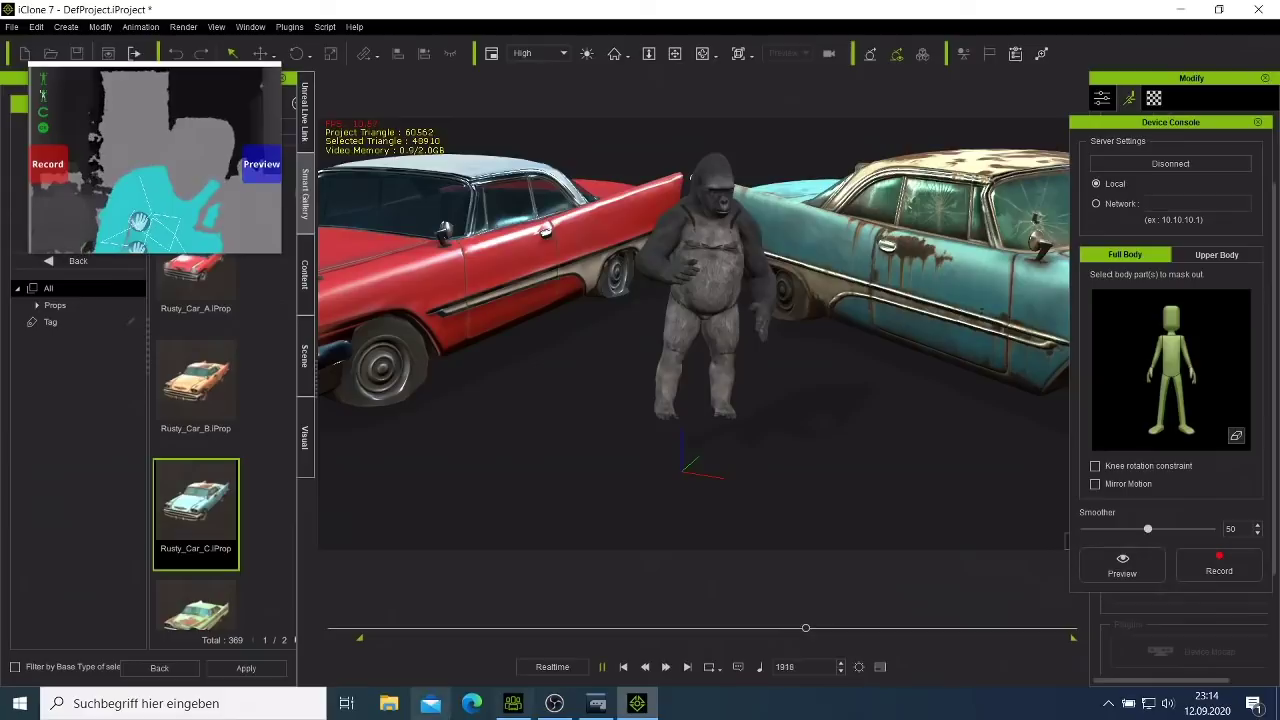
drag(357, 640, 320, 641)
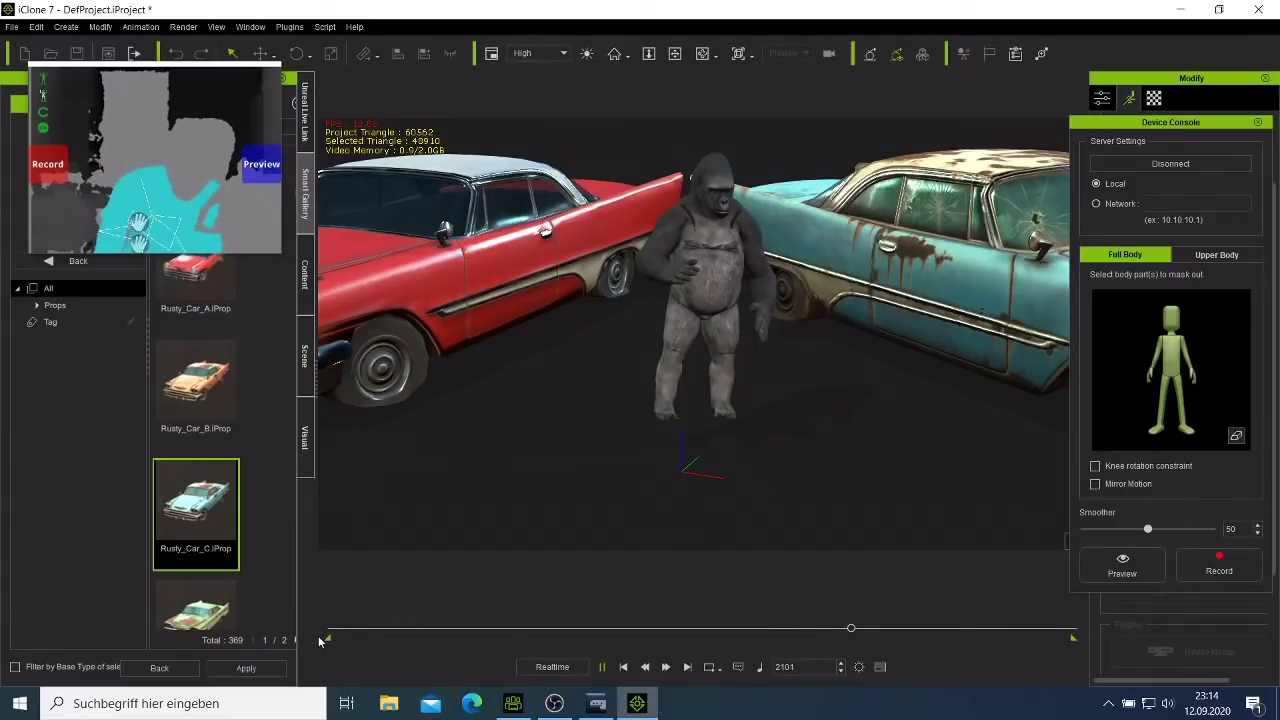
click(601, 667)
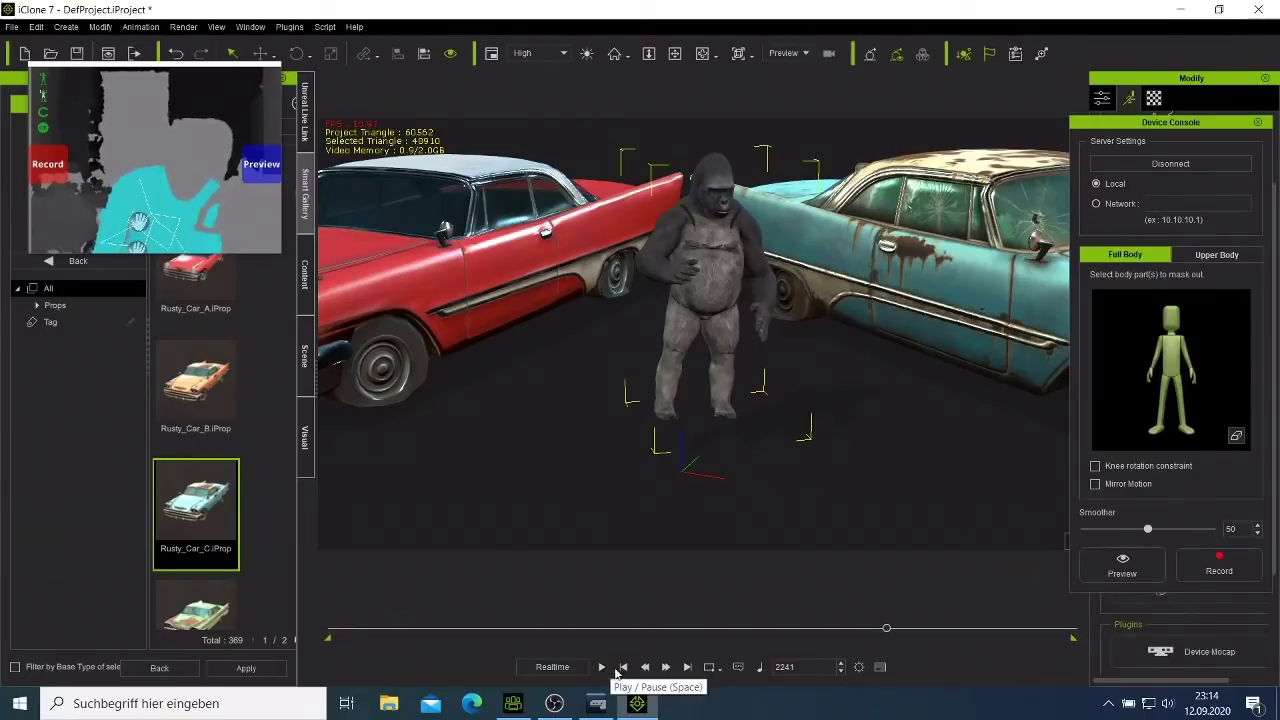
click(623, 667)
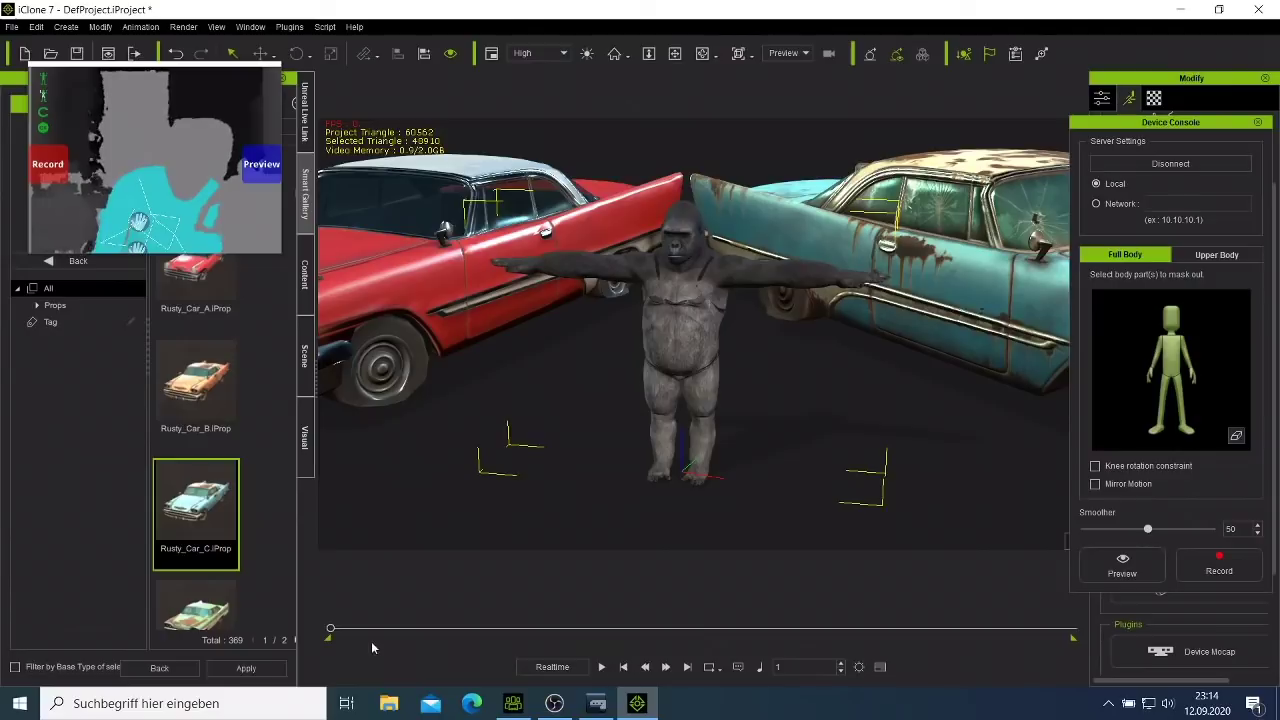
- Remove the gorilla's object animation and record a new full-body mocap take across the full timeline
right_click(697, 322)
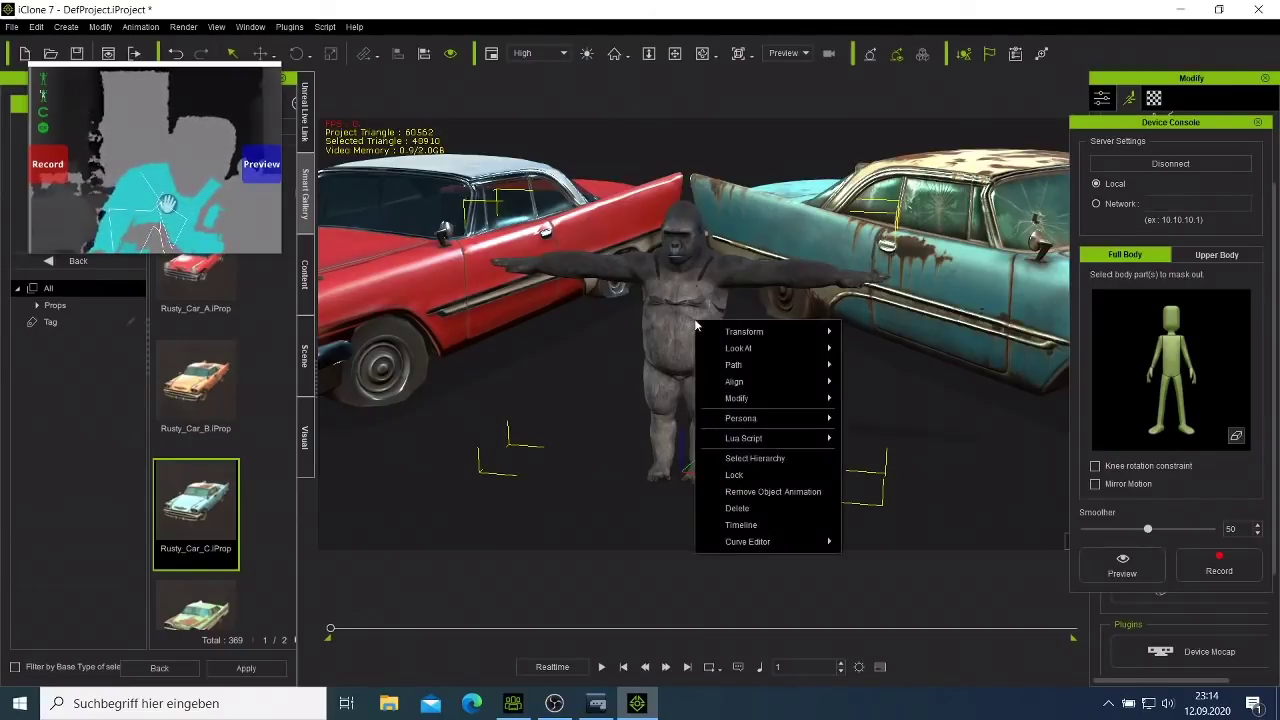
click(766, 491)
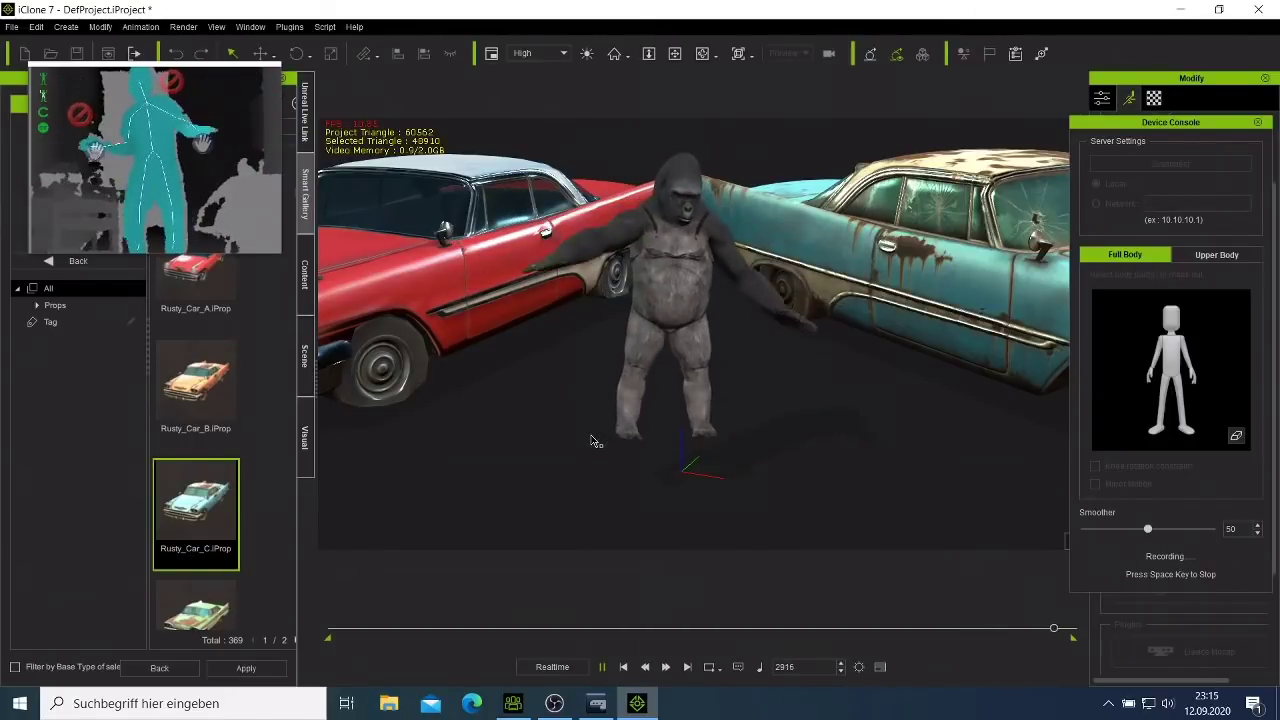
key(space)
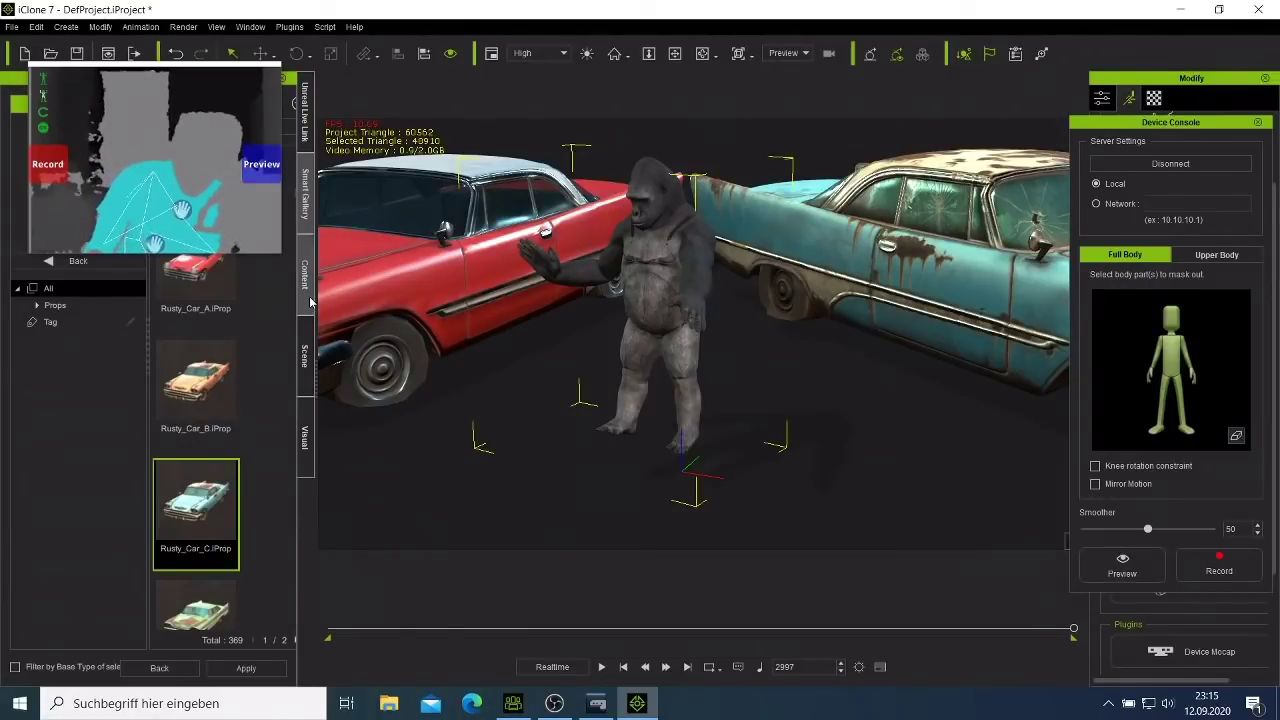
- Export the animation as an MP4 video named "kinect Gol mocap" in the desktop's iclone tutorial folder
click(183, 30)
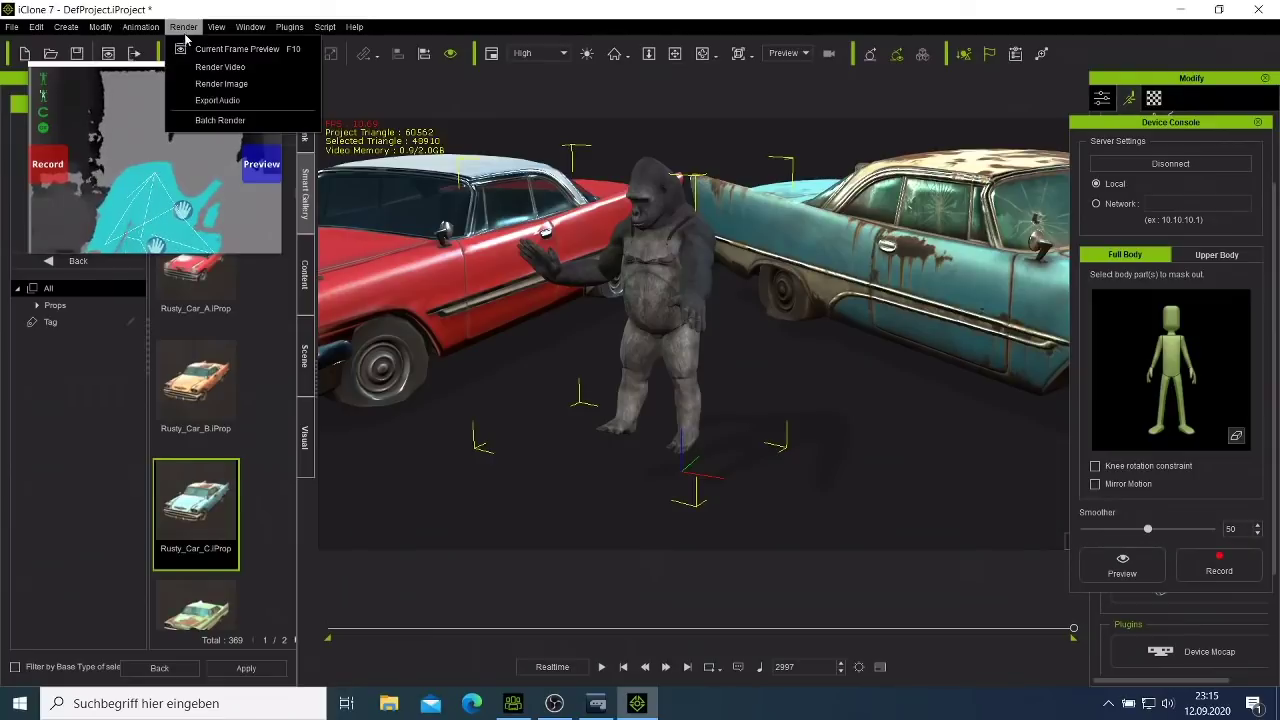
click(240, 66)
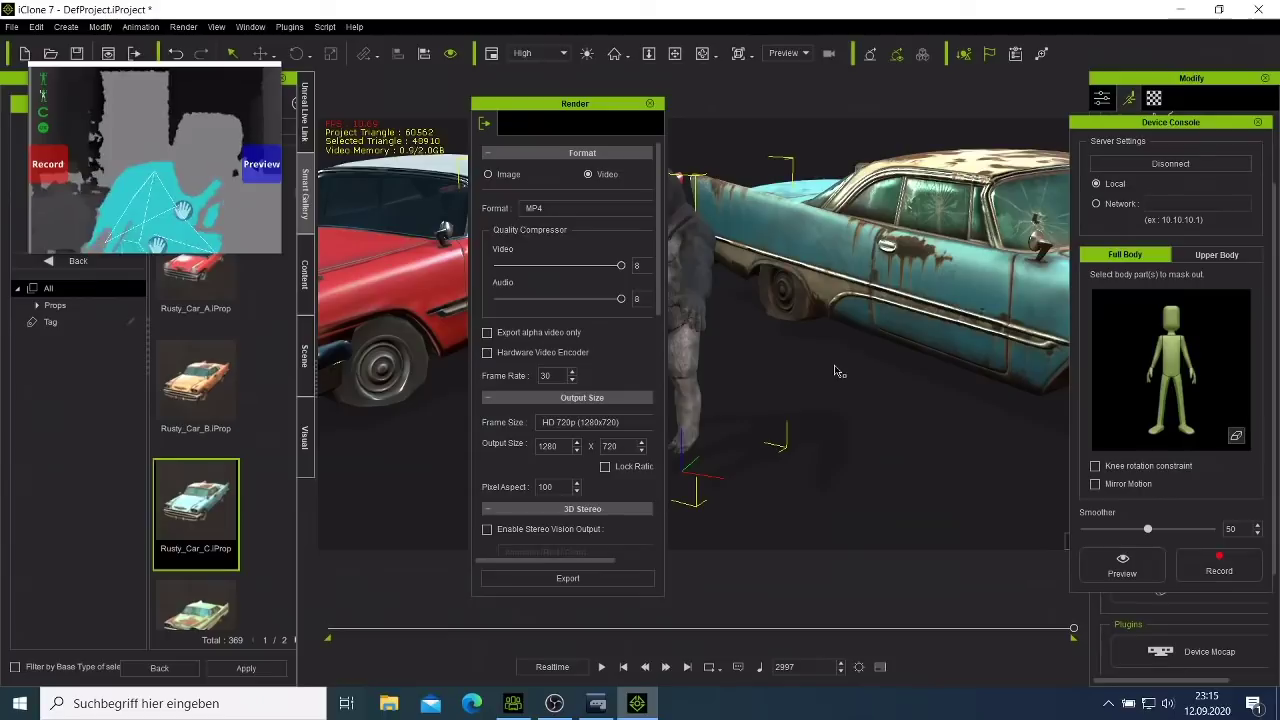
click(577, 579)
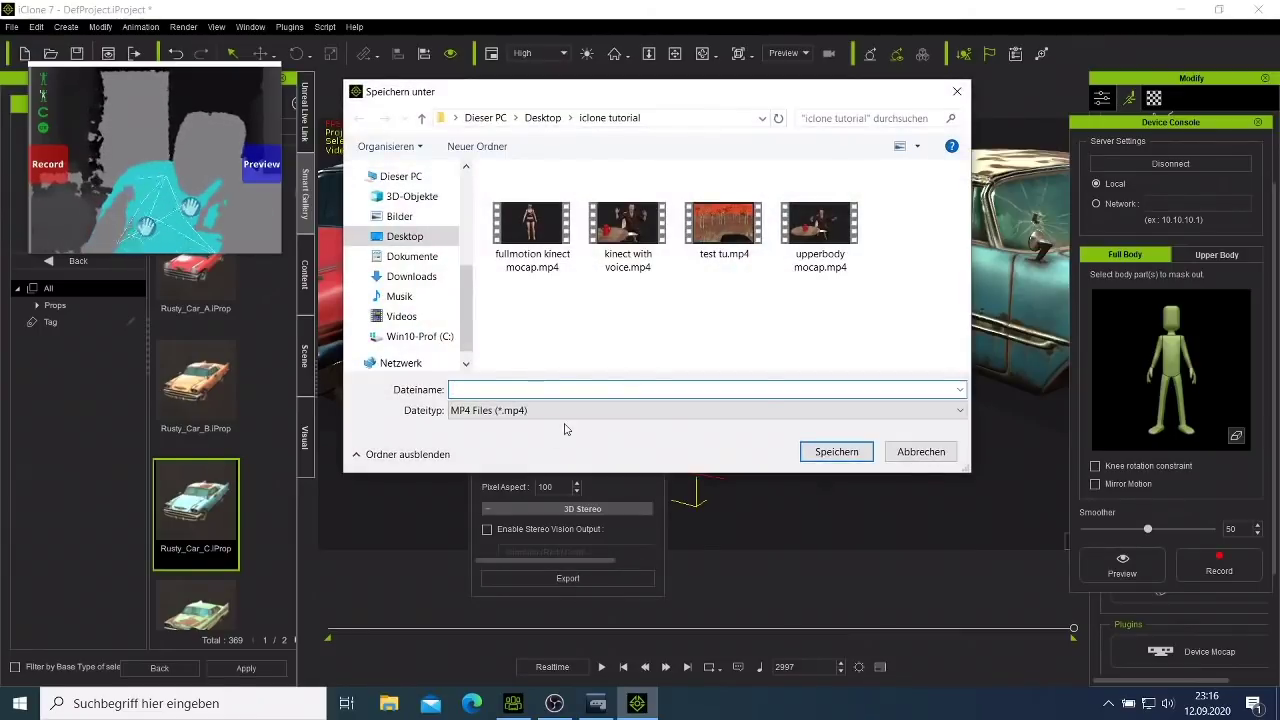
text(goll)
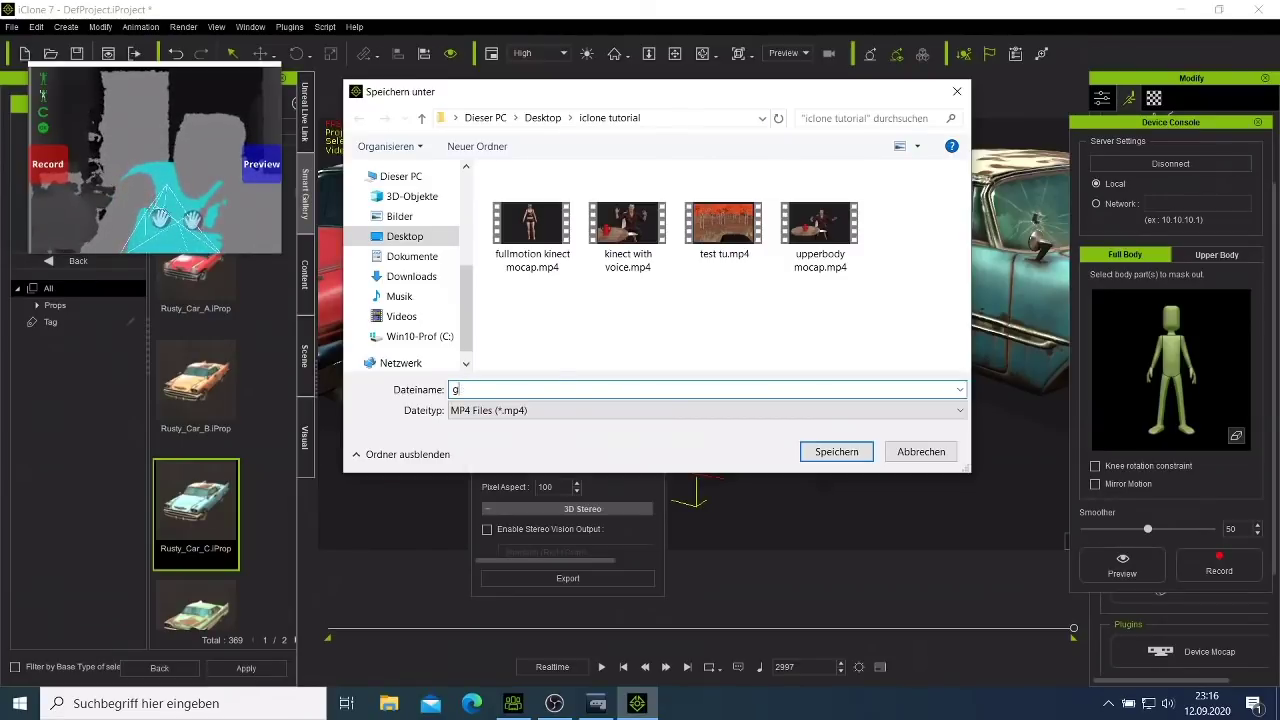
text(kin)
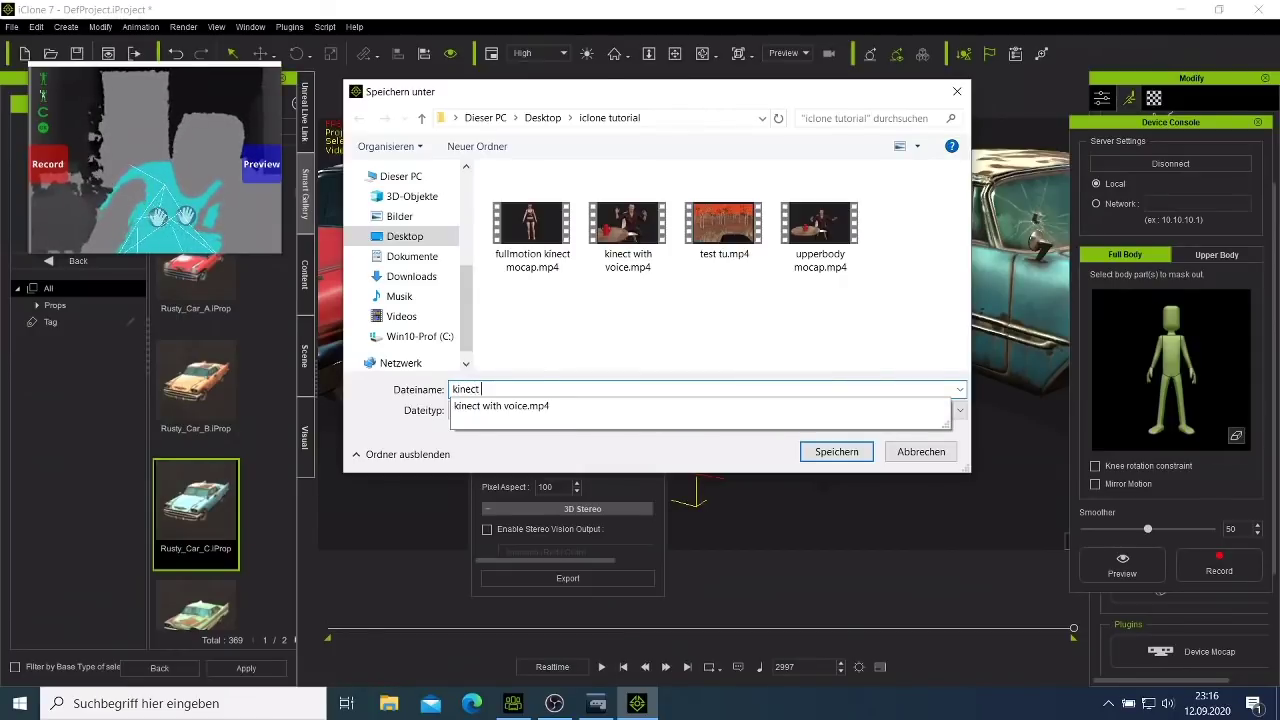
text(ect)
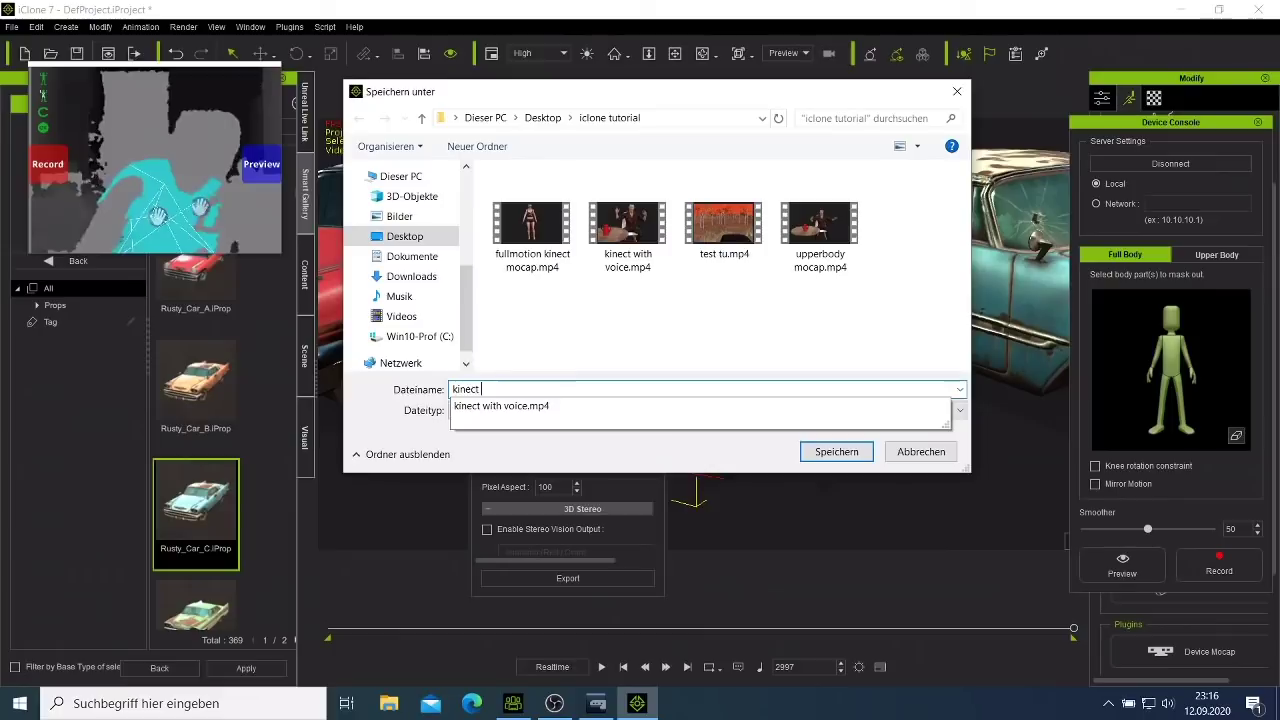
text( Golli)
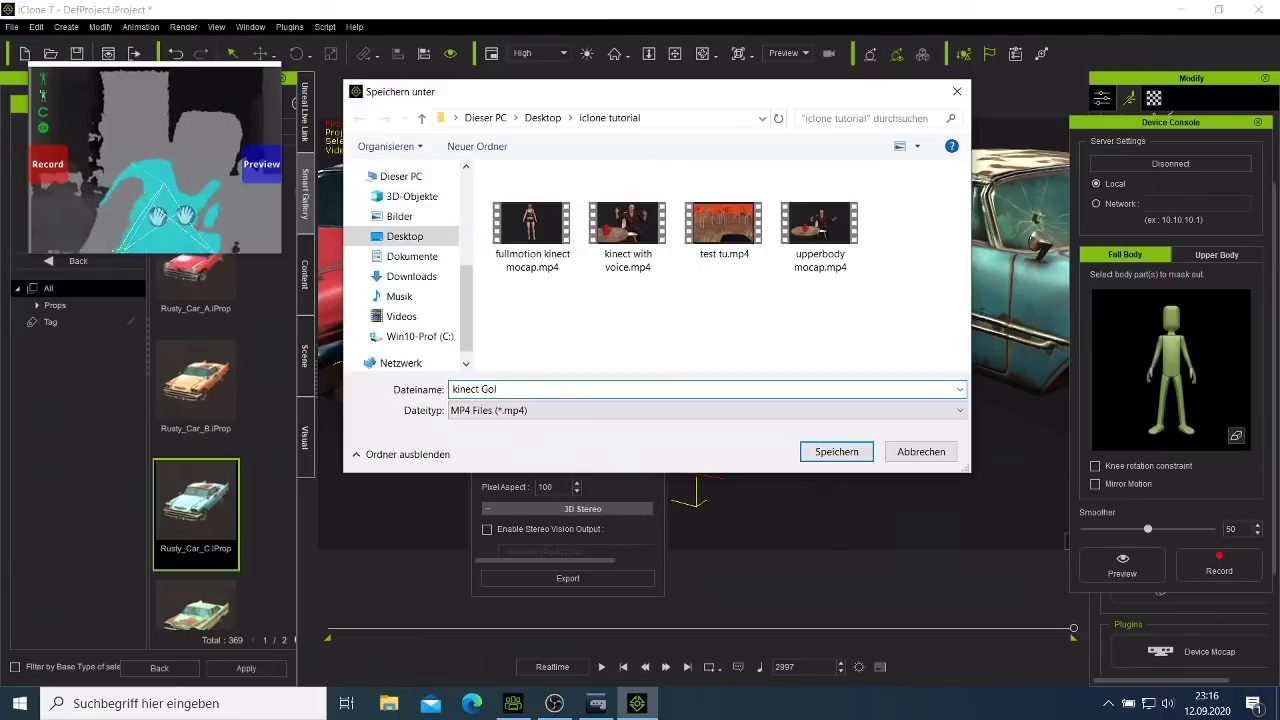
text(mocap)
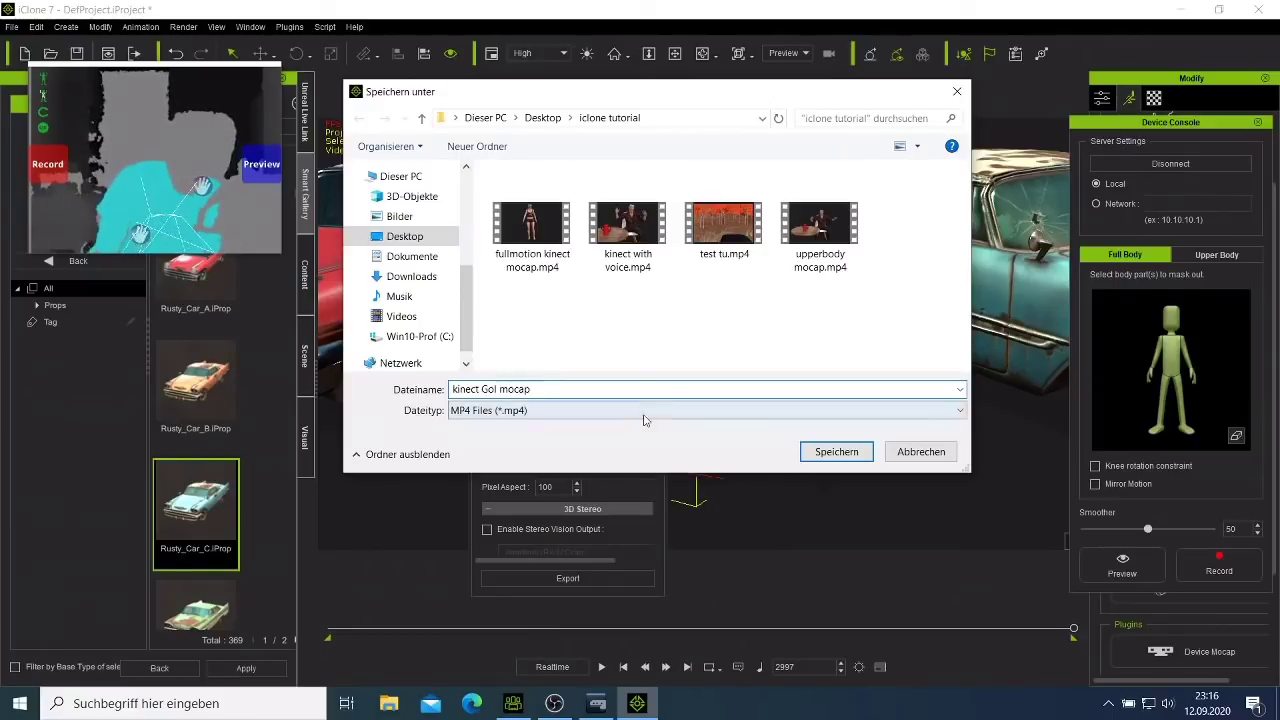
click(822, 455)
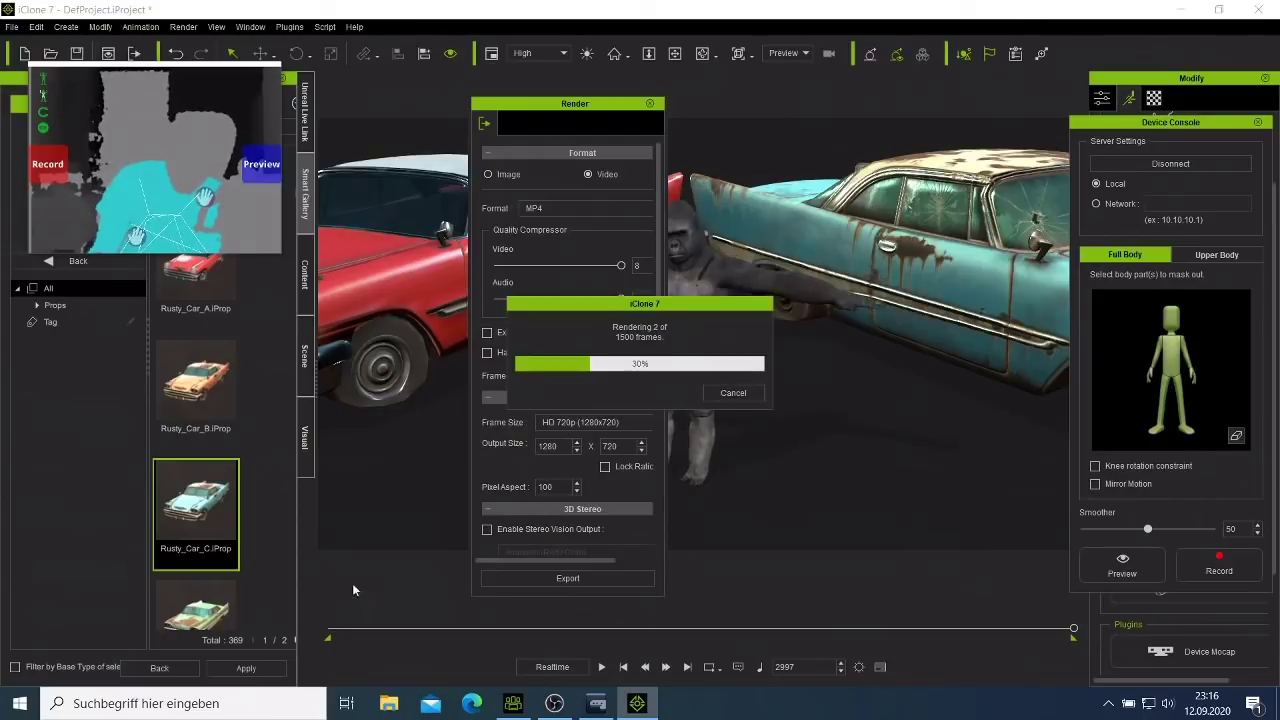
- Switch to OBS, pause and resume the screen recording, and minimize its window
click(556, 704)
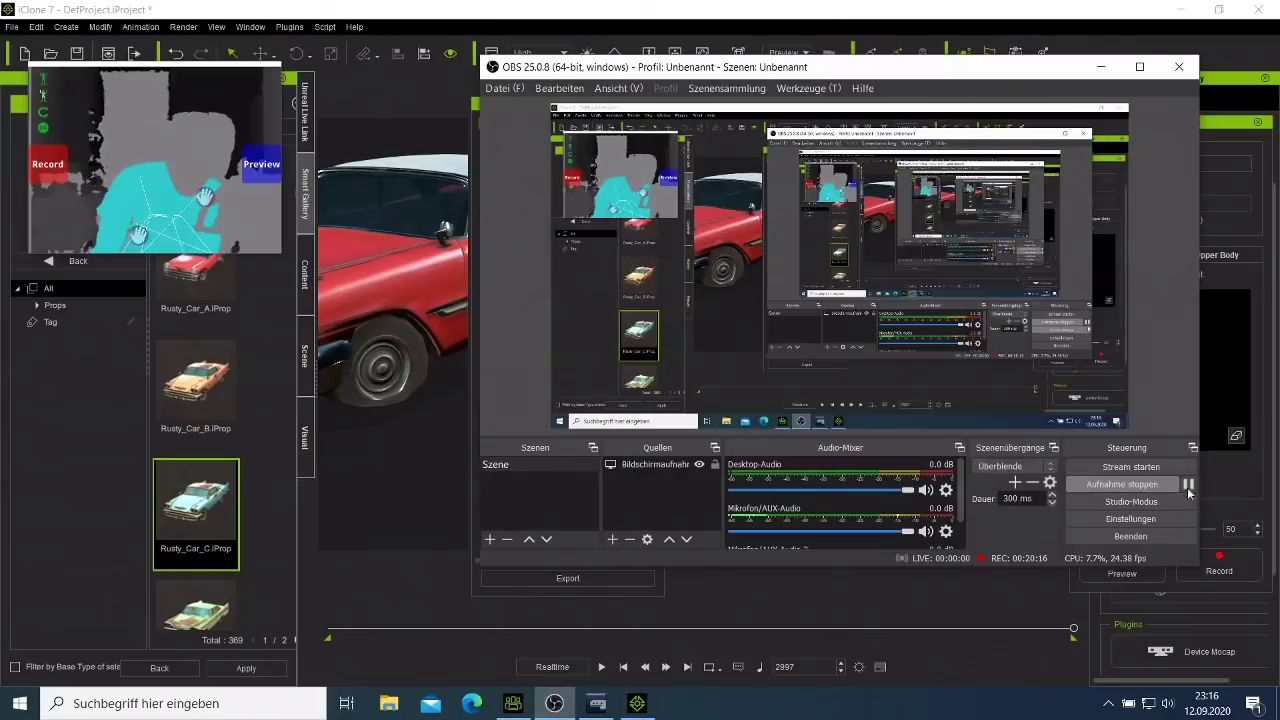
click(1188, 484)
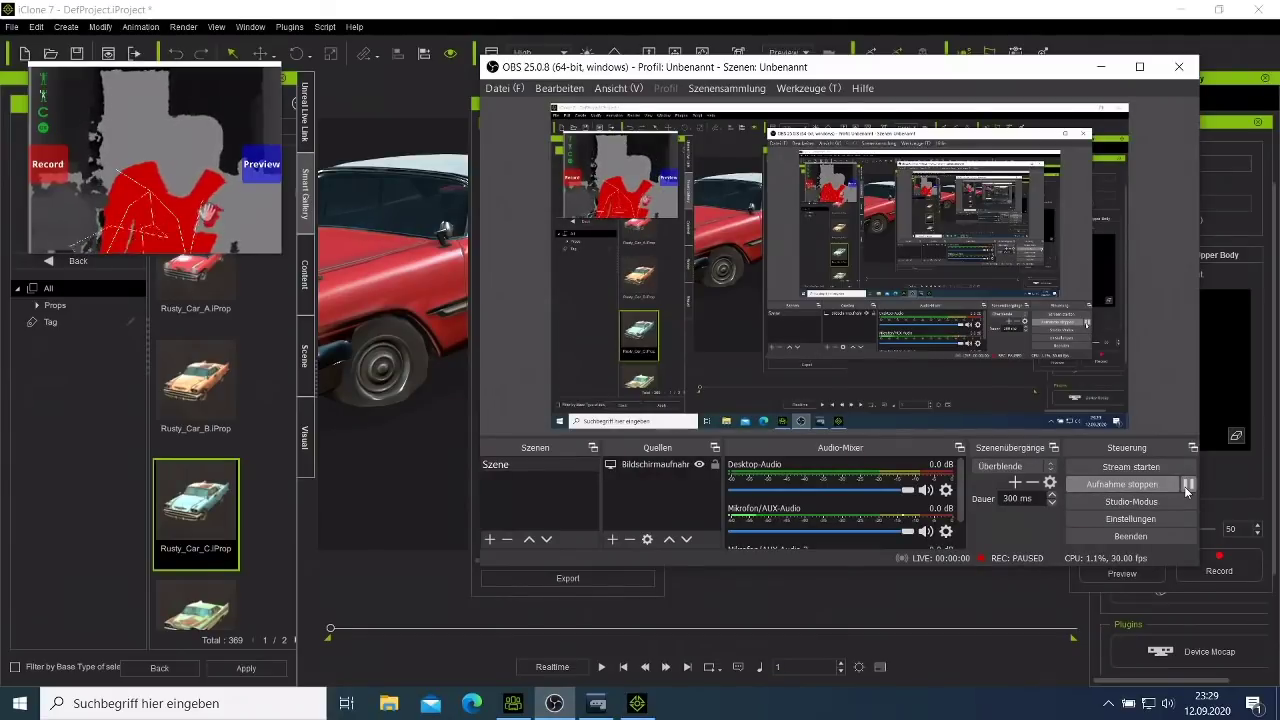
click(1188, 484)
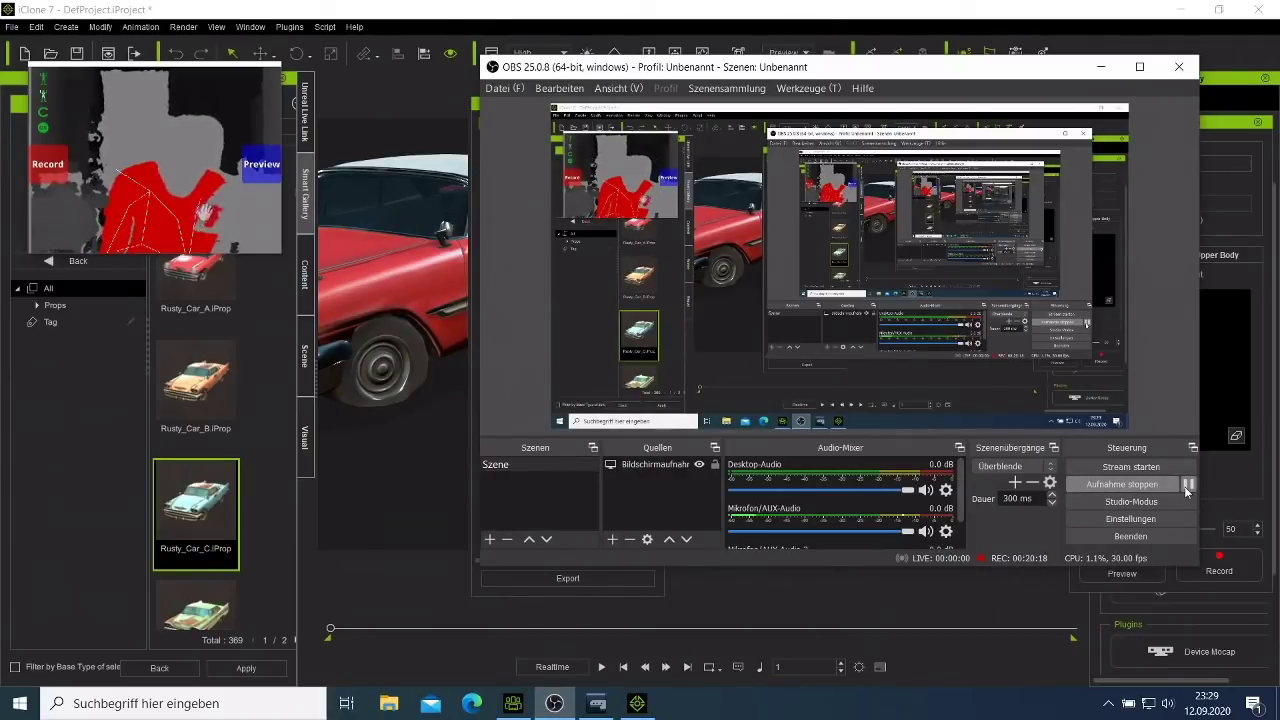
click(1103, 69)
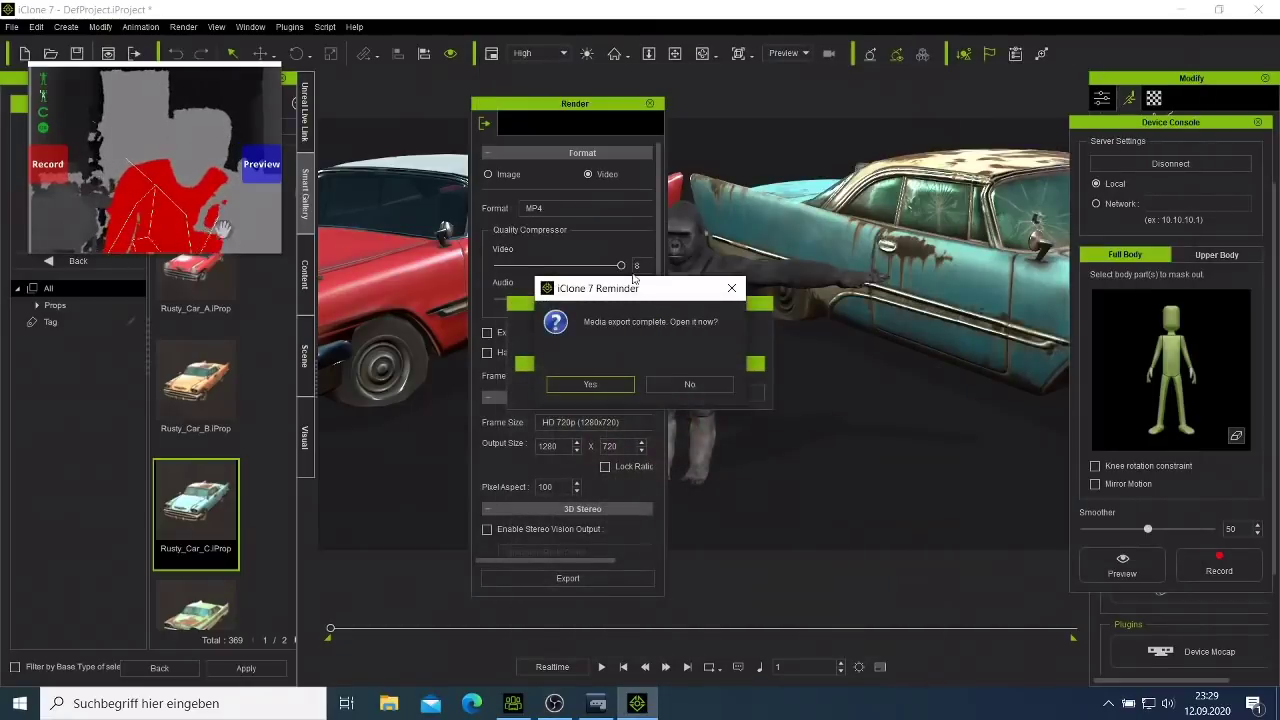
- Open the exported gorilla video, watch it to the end and close the player
click(607, 387)
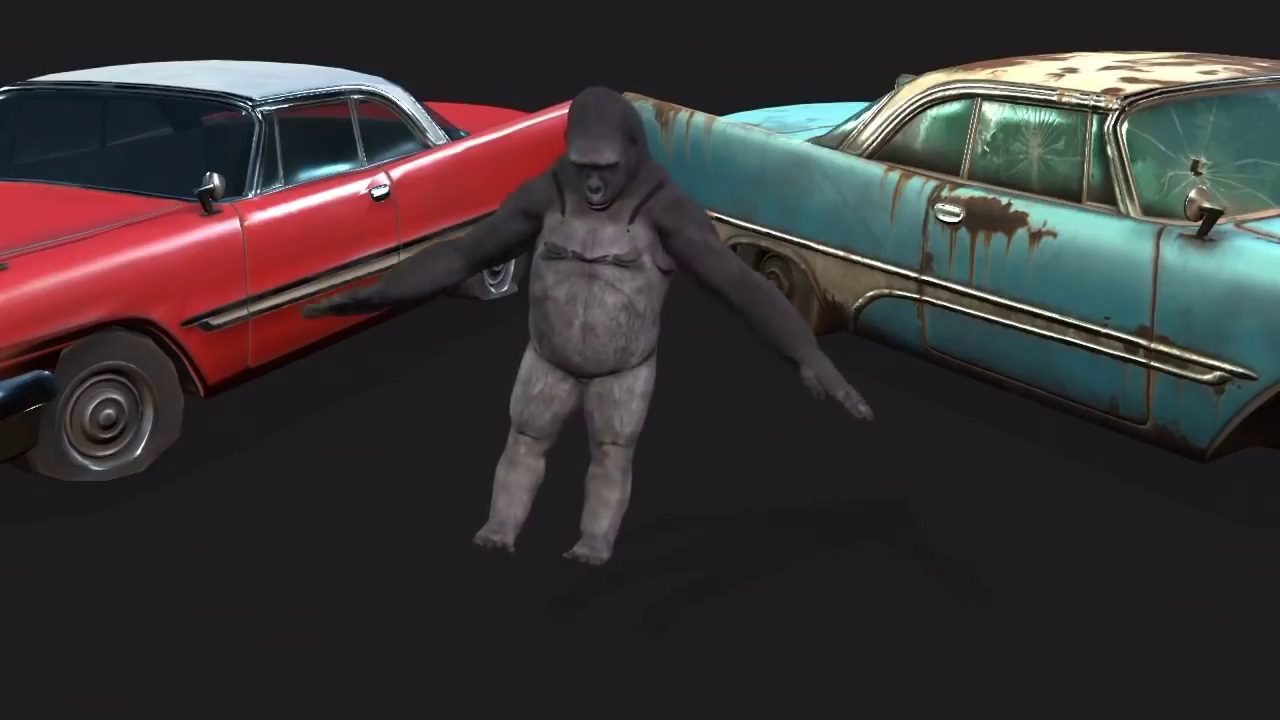
mouse_move(873, 575)
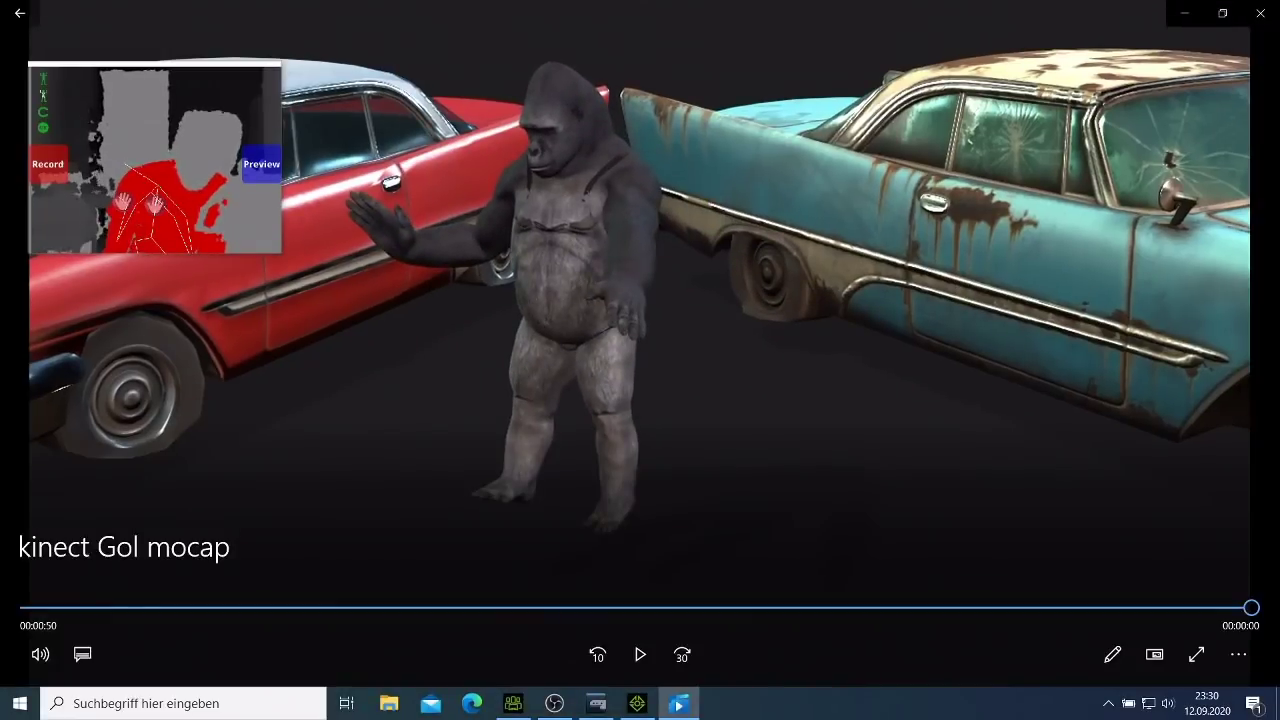
click(1254, 14)
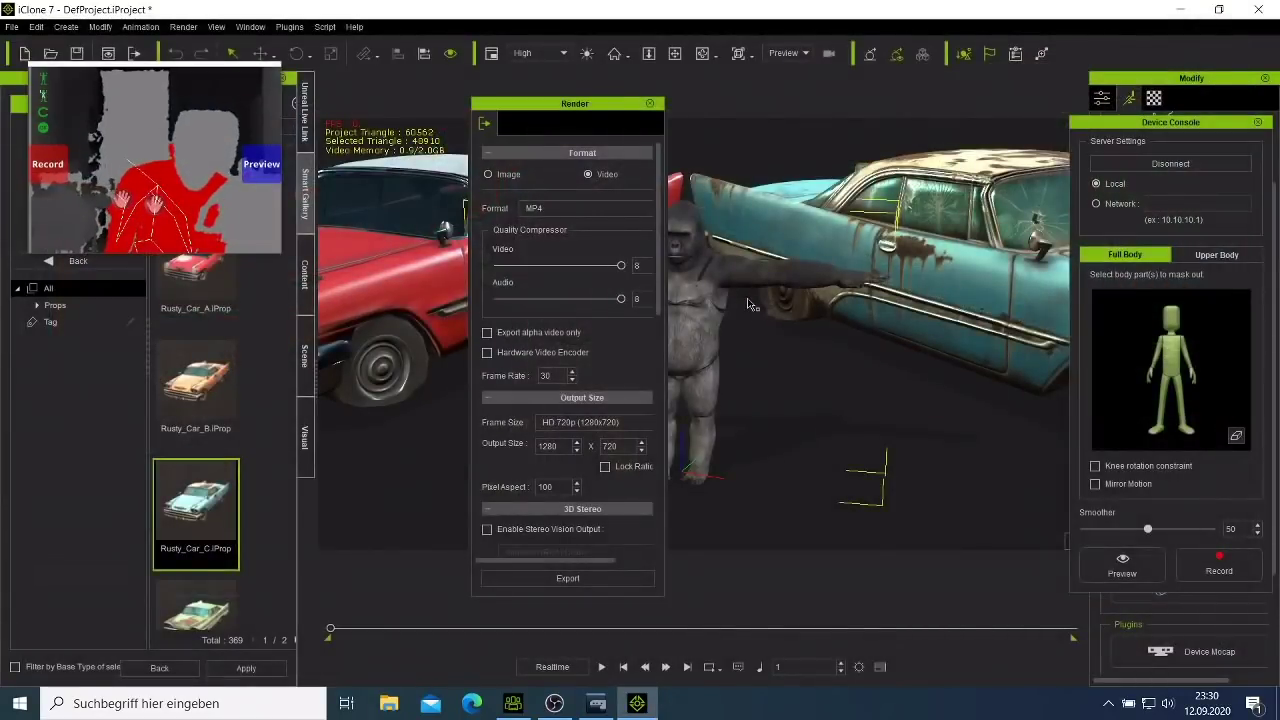